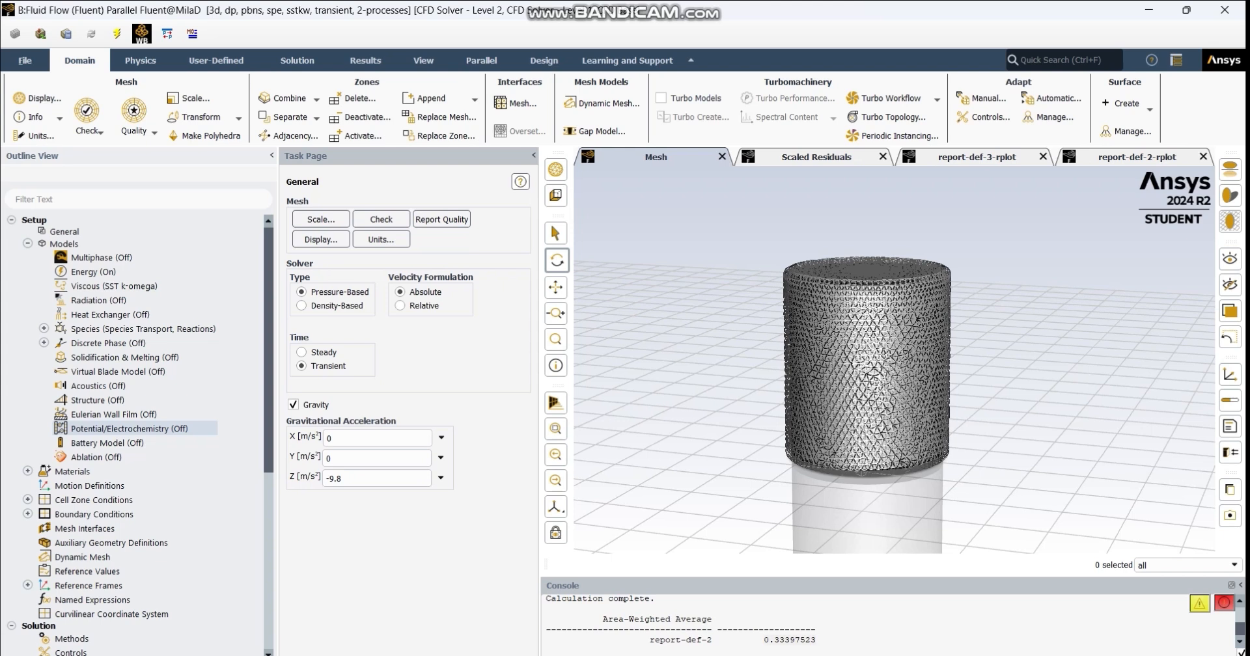
key(Up)
key(Up)
key(Up)
key(Up)
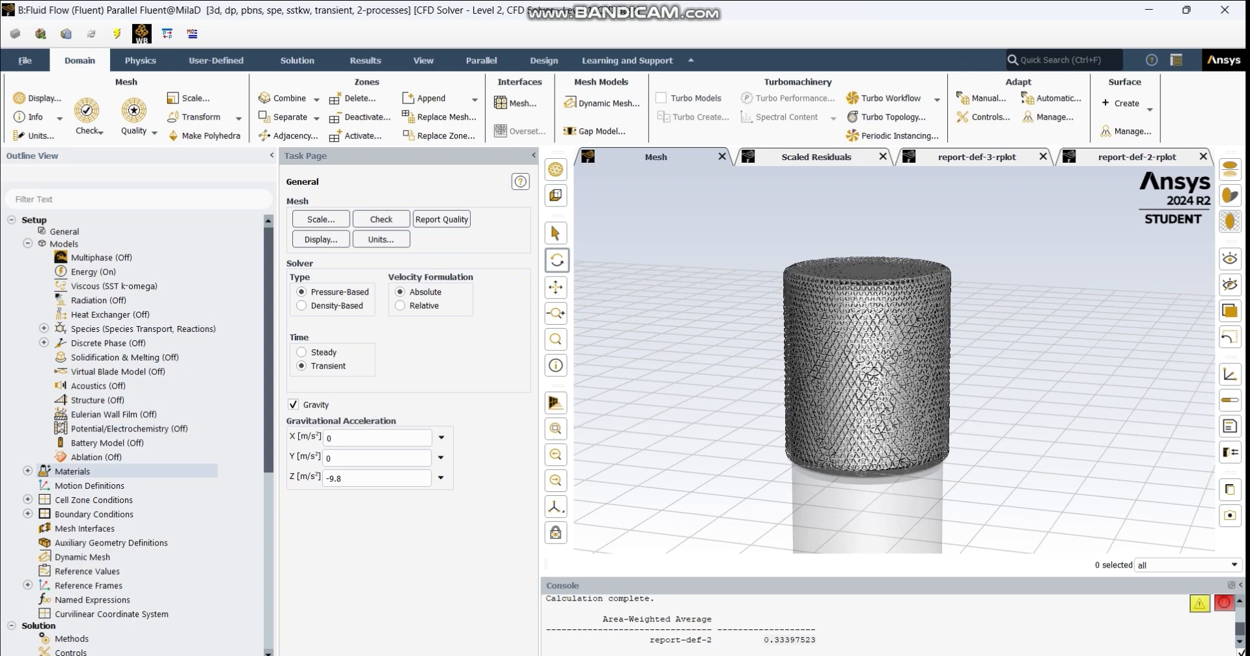
- Expand the fluid materials of the case and open the properties of air for review
click(27, 471)
click(44, 486)
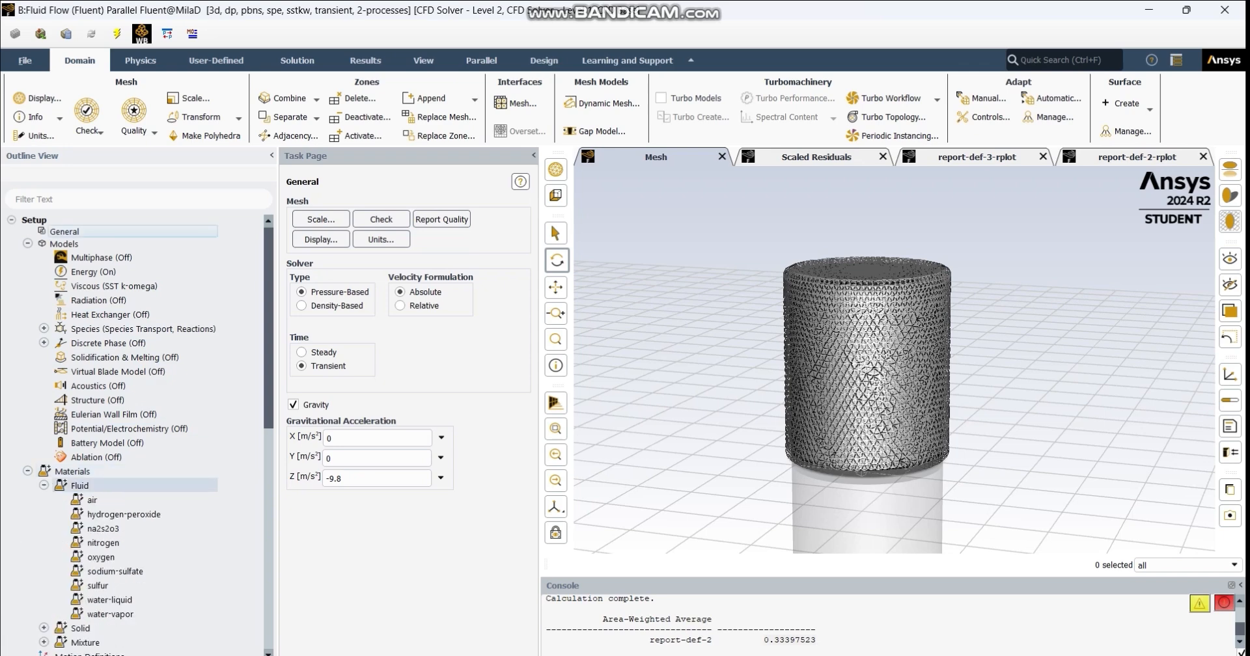
click(43, 486)
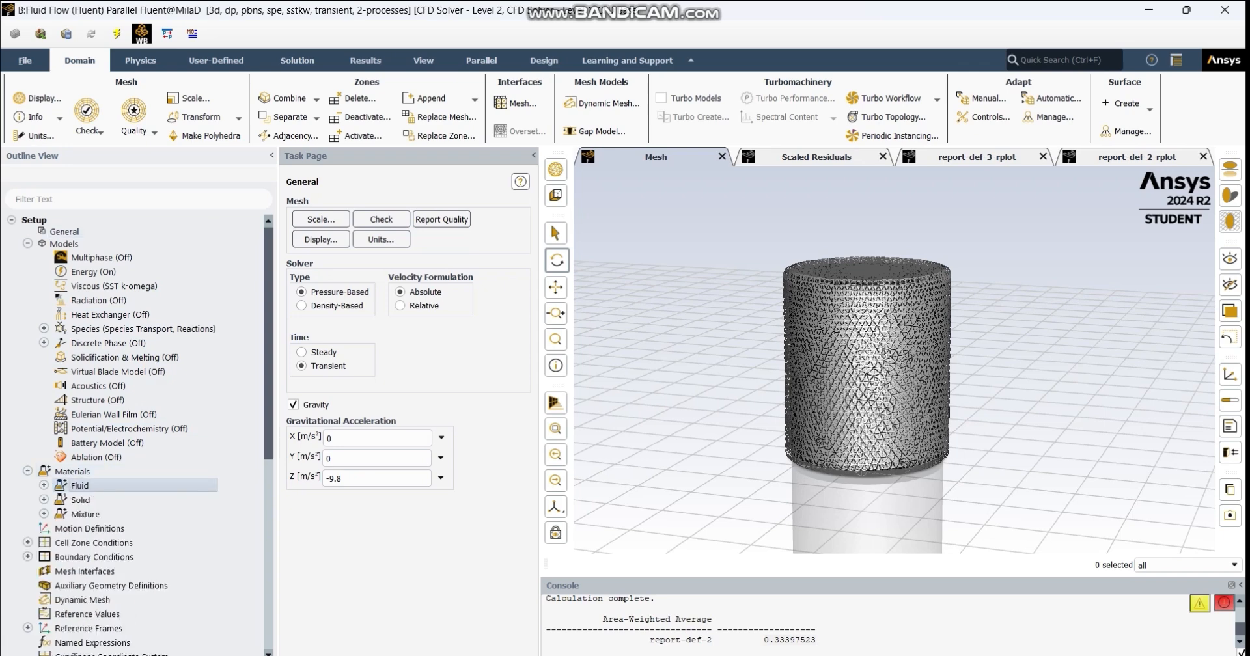
click(44, 486)
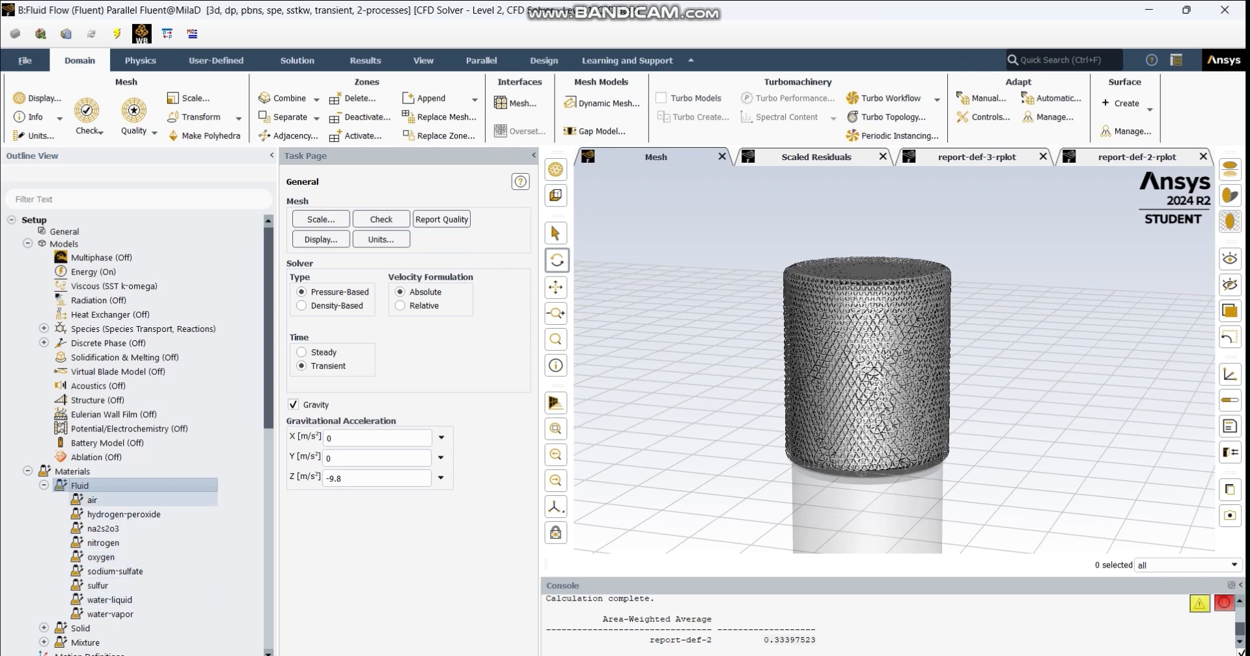
double_click(92, 500)
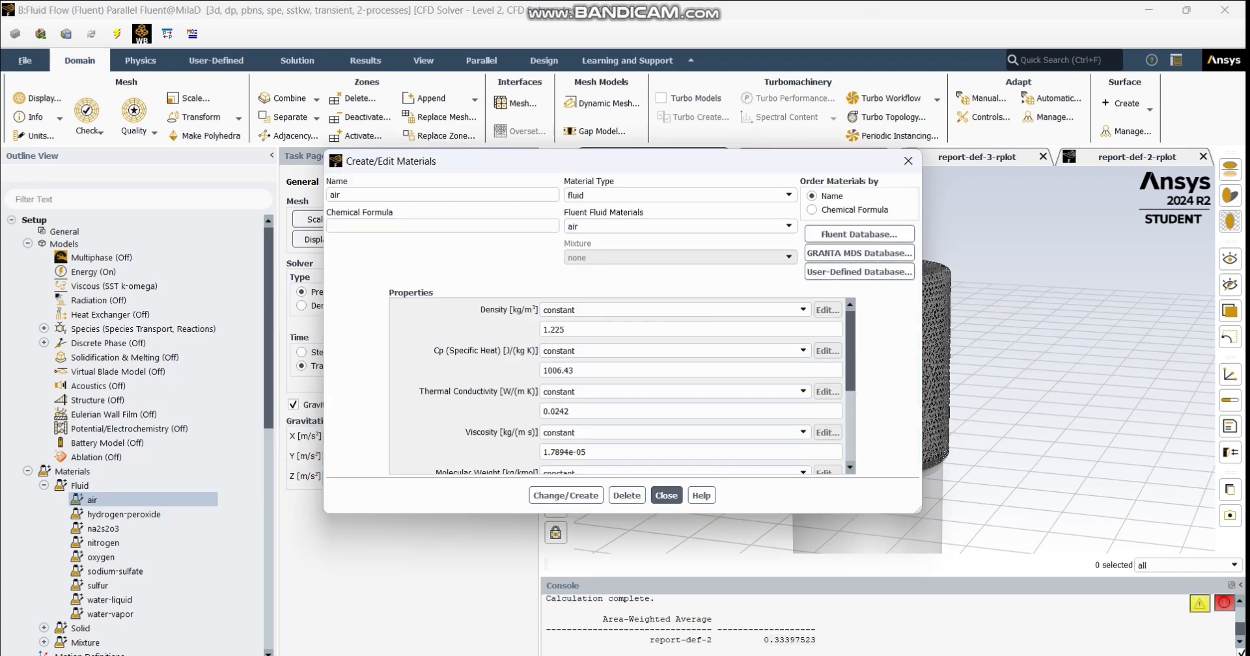
- Open the Fluent material database and look through its list of mixture materials
click(859, 234)
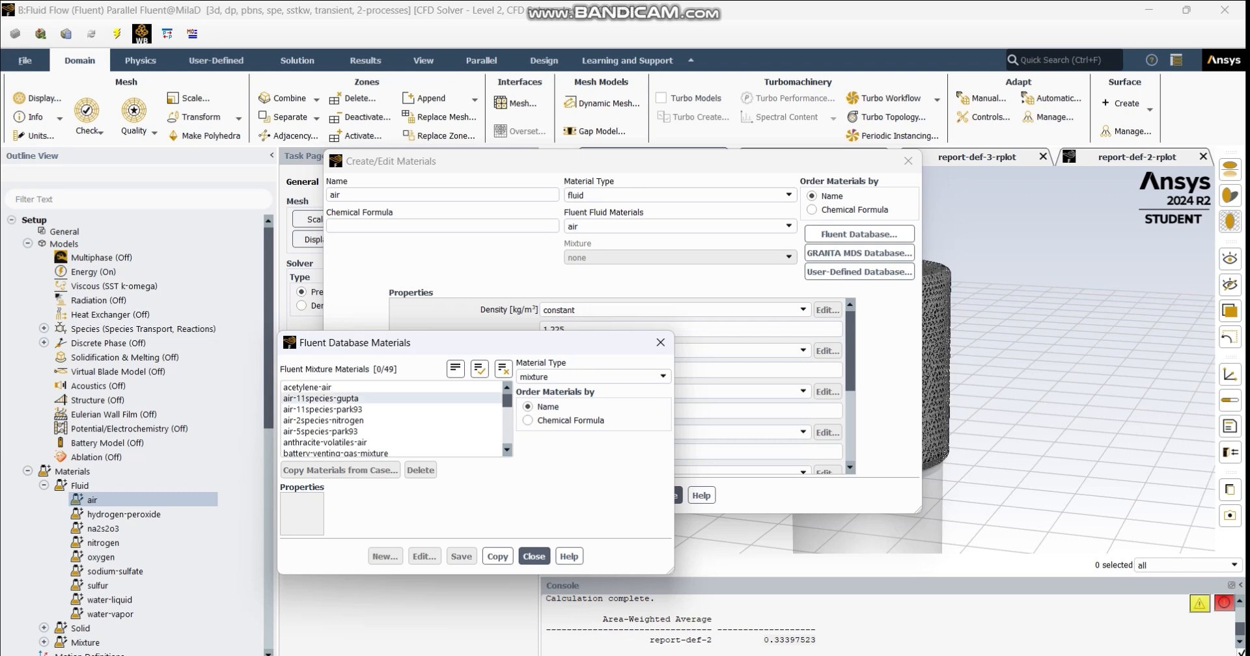
scroll(390, 420, down, 11)
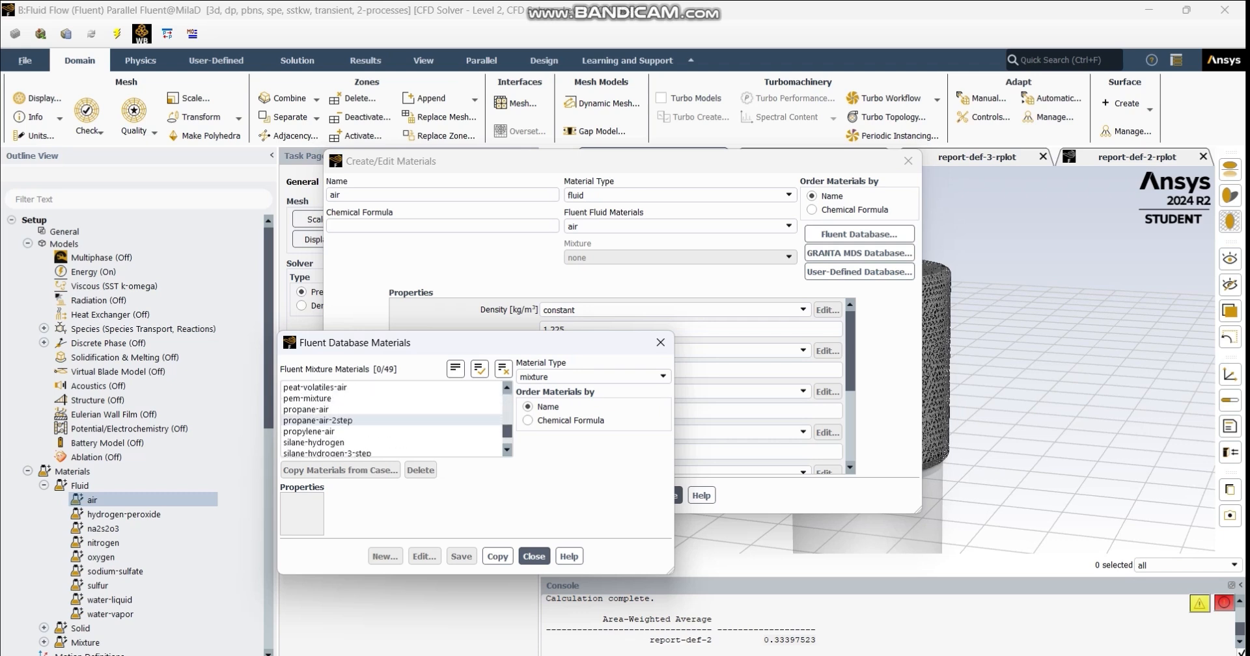
scroll(390, 420, down, 1)
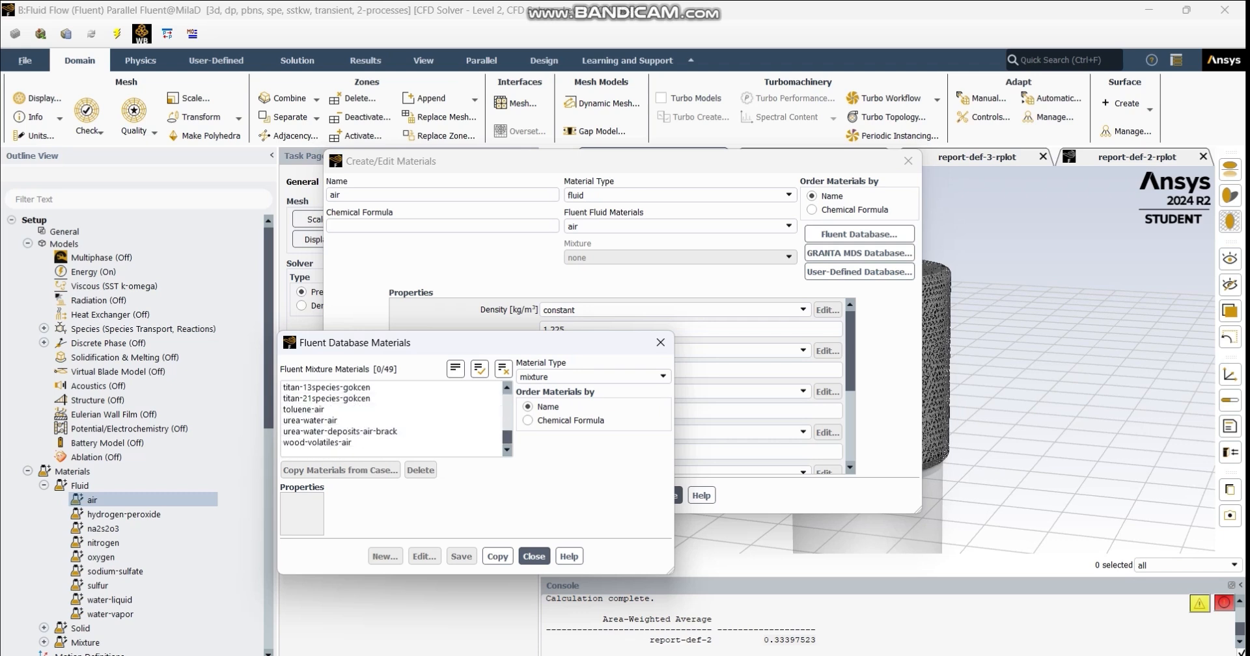
scroll(390, 420, up, 13)
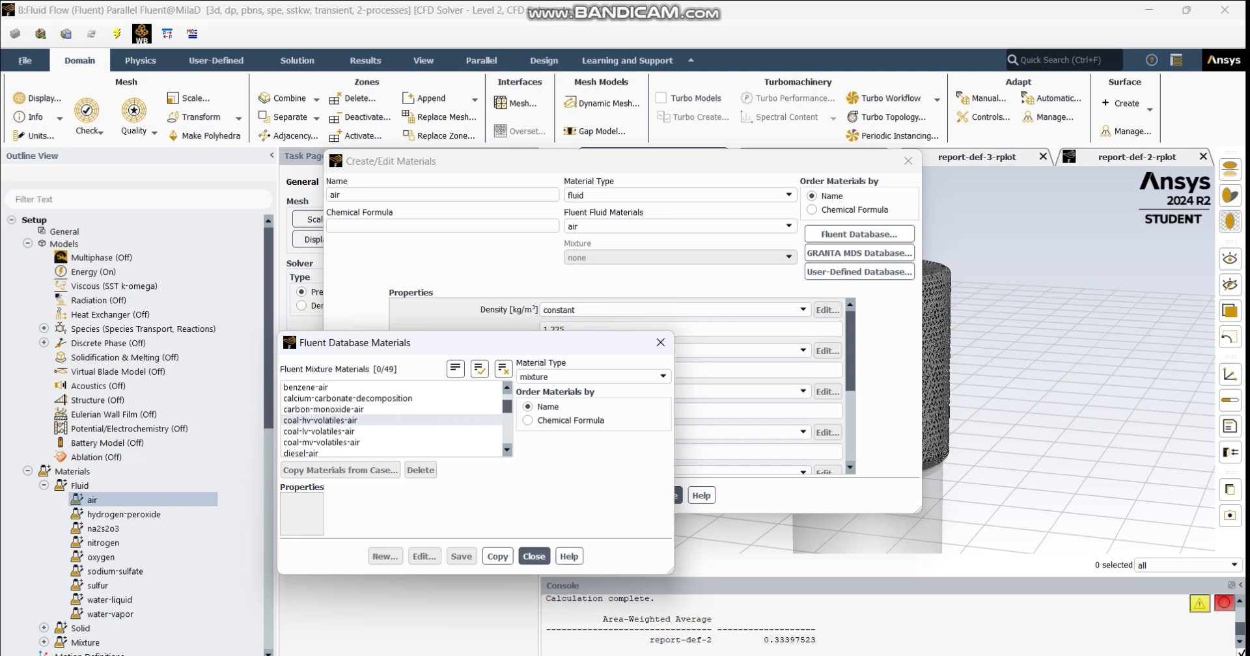
scroll(390, 420, up, 7)
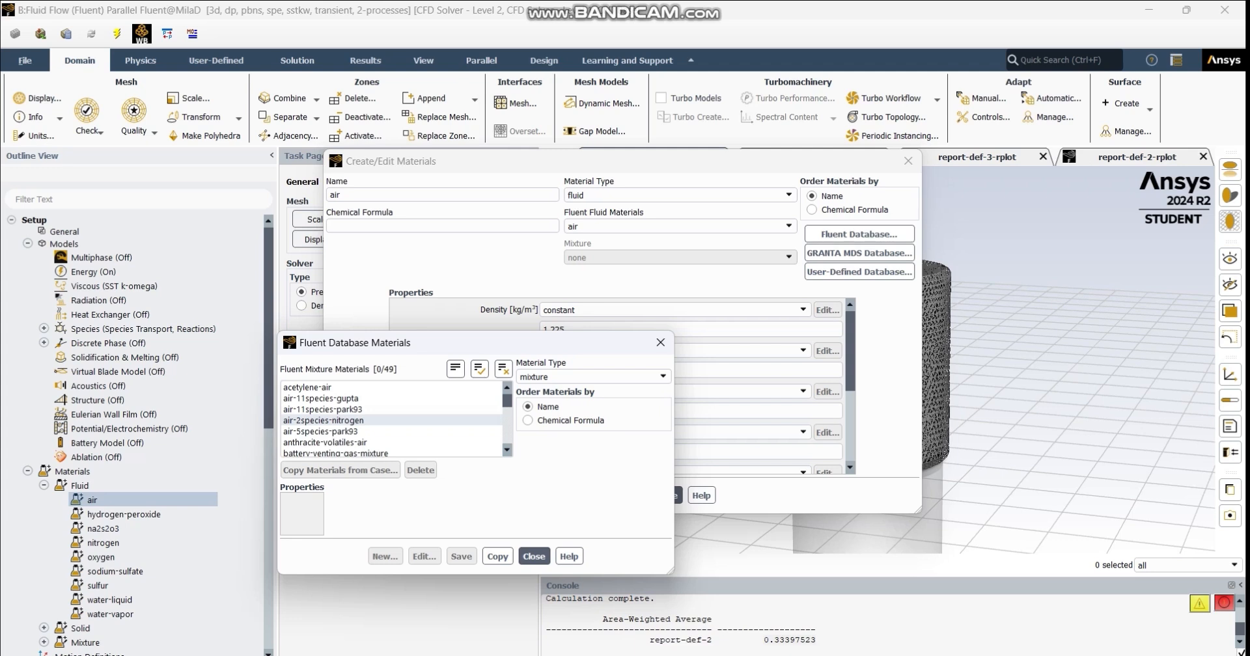
scroll(391, 420, down, 6)
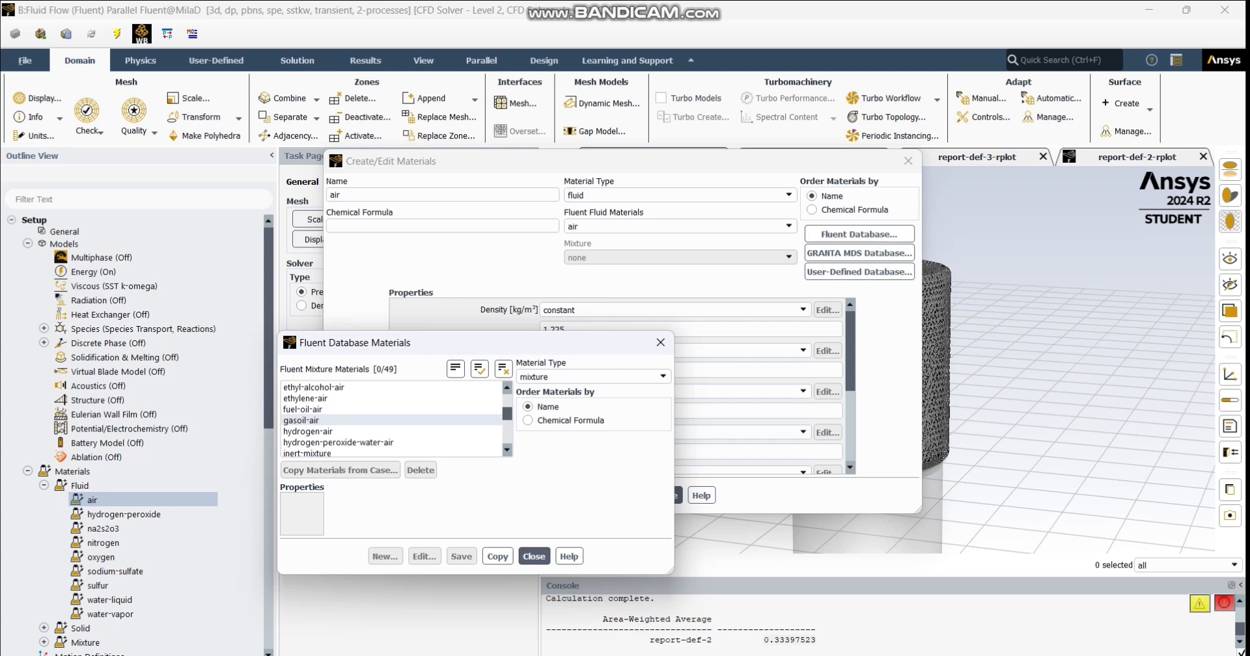
scroll(390, 423, down, 3)
scroll(391, 431, up, 5)
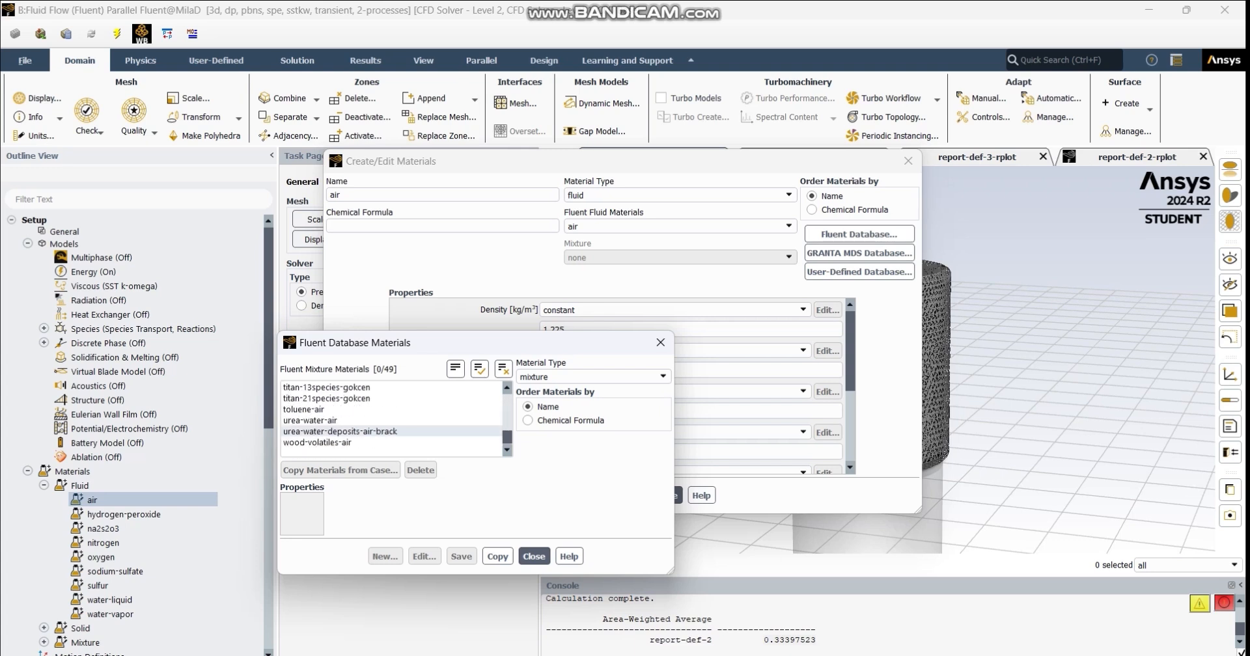
scroll(391, 431, up, 4)
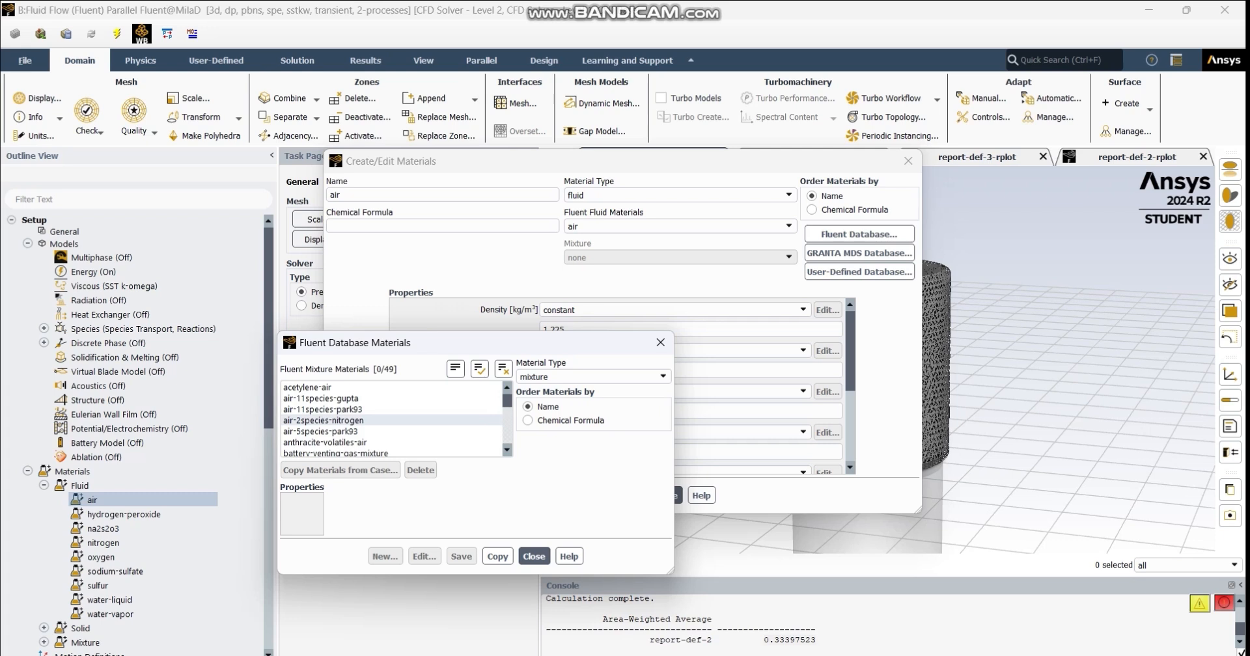
scroll(325, 420, down, 2)
- Show the database's fluid materials, look through them as far as the hydrogen and hydroxyl compounds, and close the database and material editor
click(592, 377)
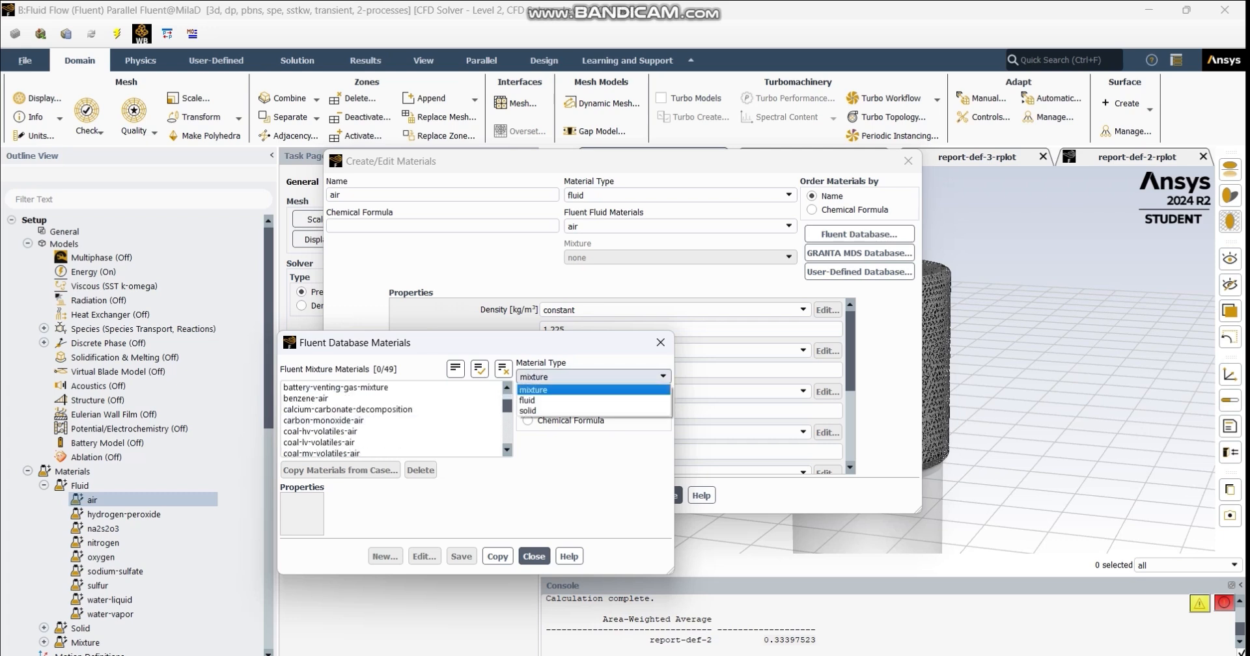
click(527, 400)
scroll(326, 410, down, 3)
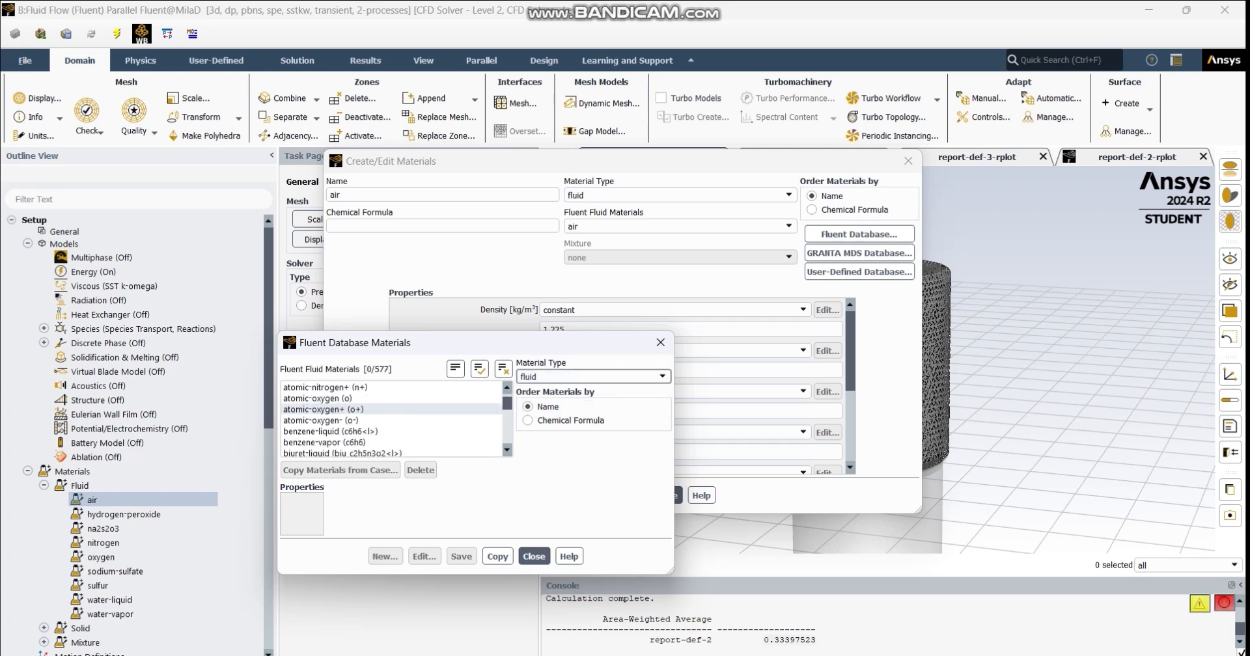
scroll(326, 417, down, 10)
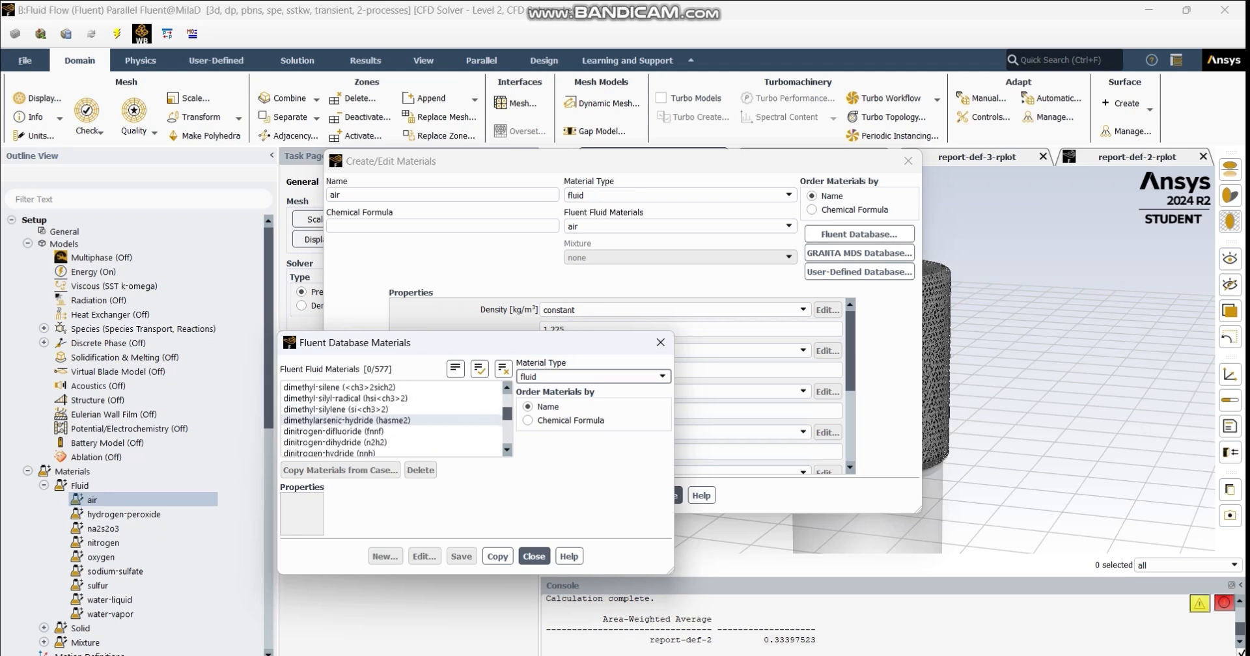
scroll(325, 416, down, 15)
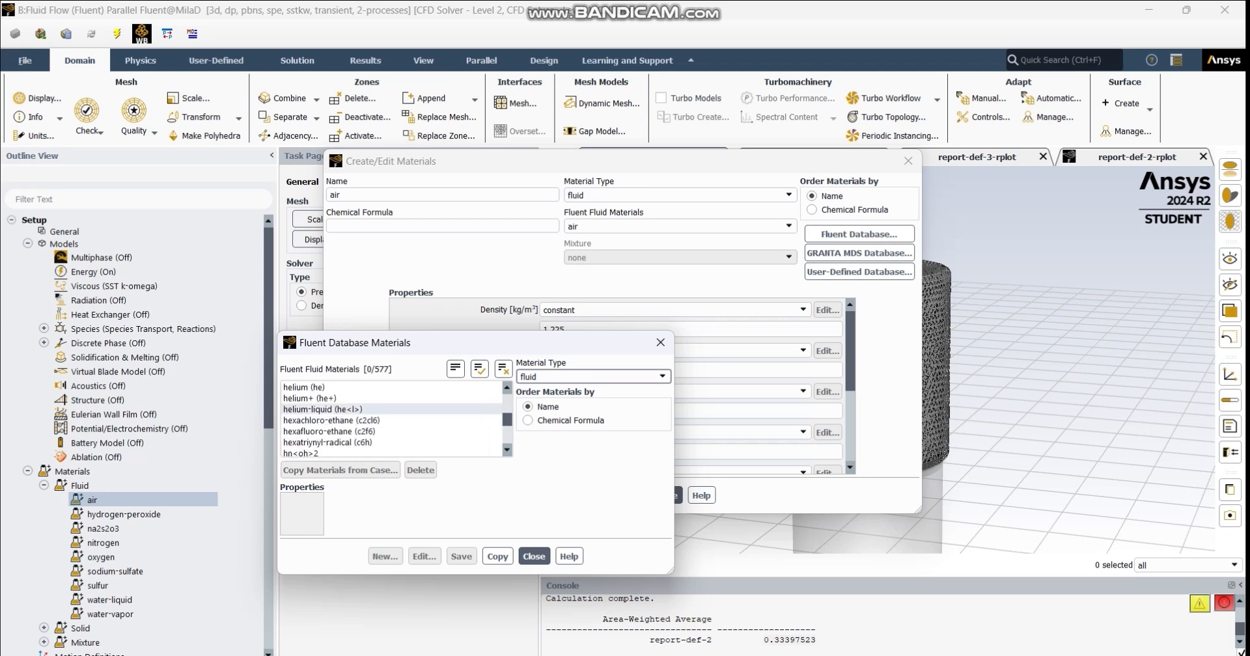
scroll(326, 409, up, 4)
scroll(326, 398, down, 4)
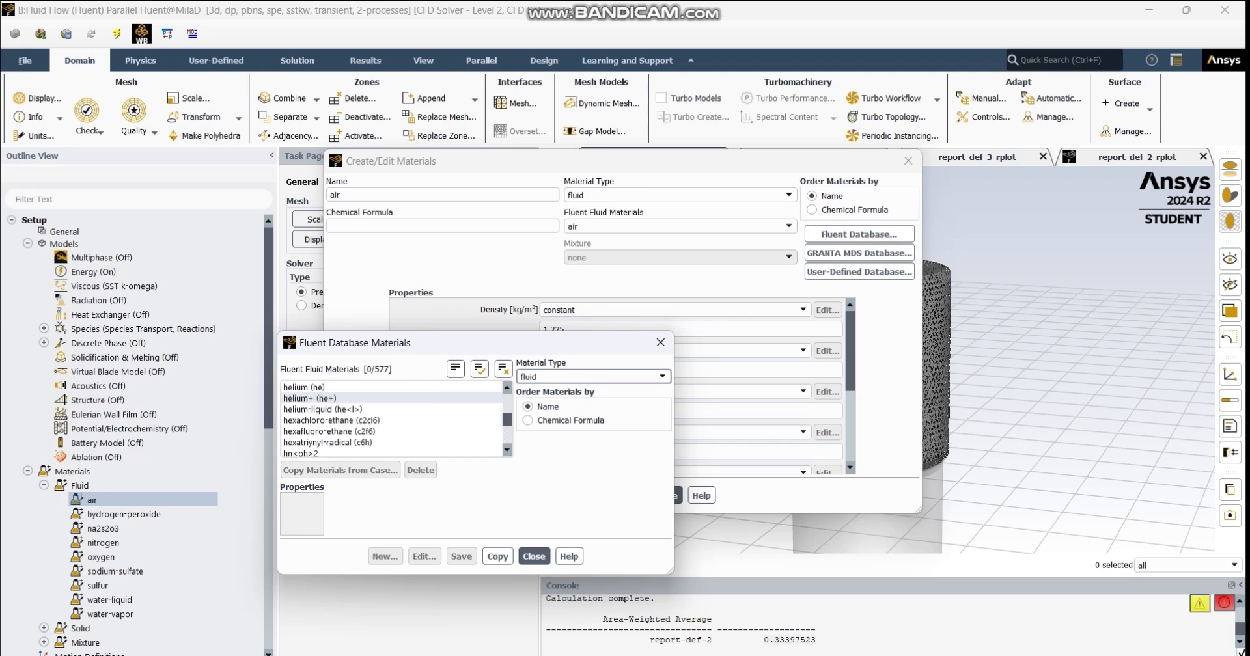
scroll(325, 417, down, 2)
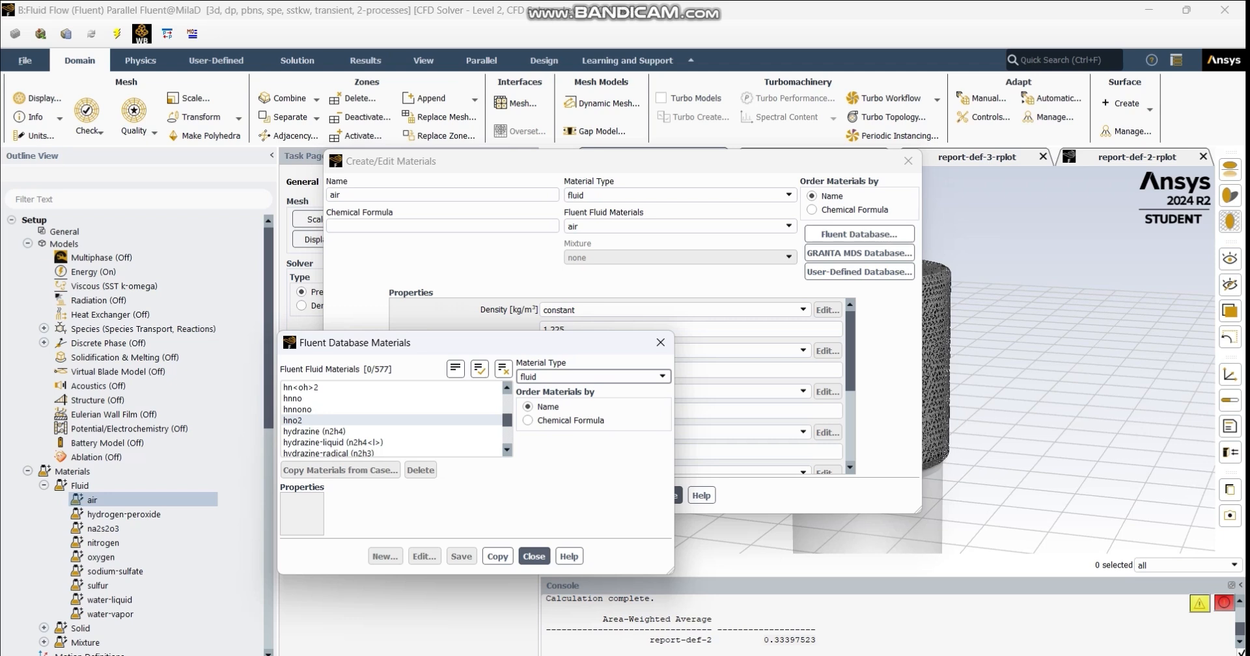
scroll(326, 420, down, 3)
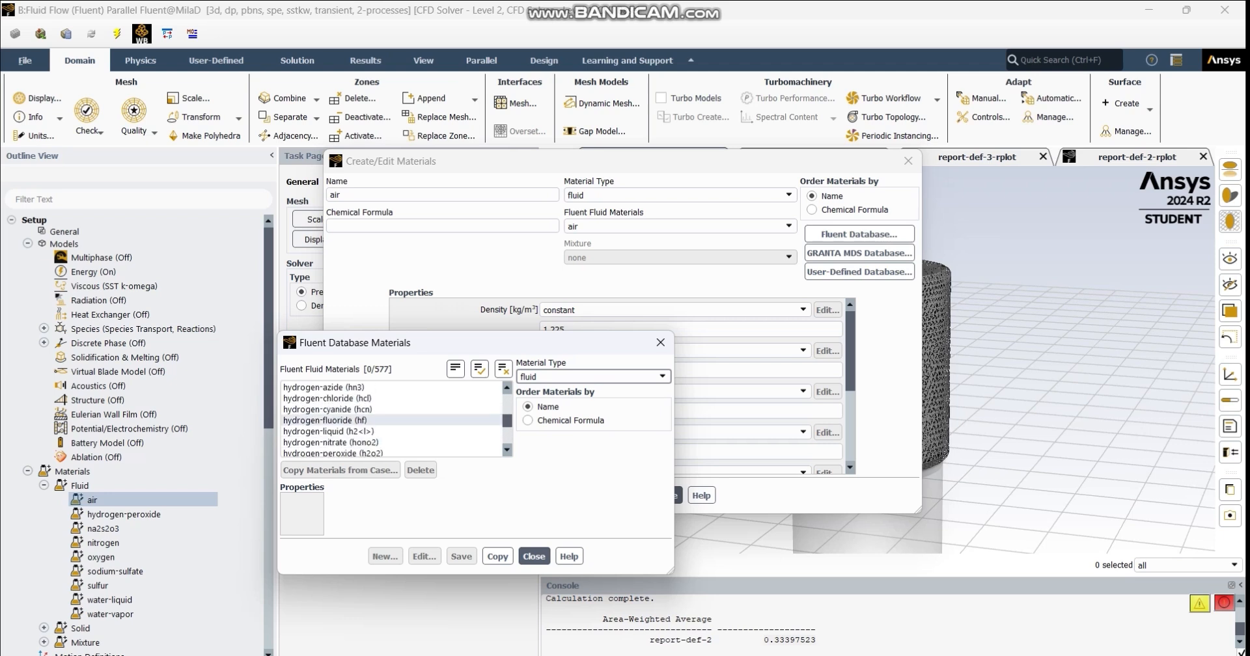
scroll(325, 420, down, 3)
scroll(326, 431, down, 2)
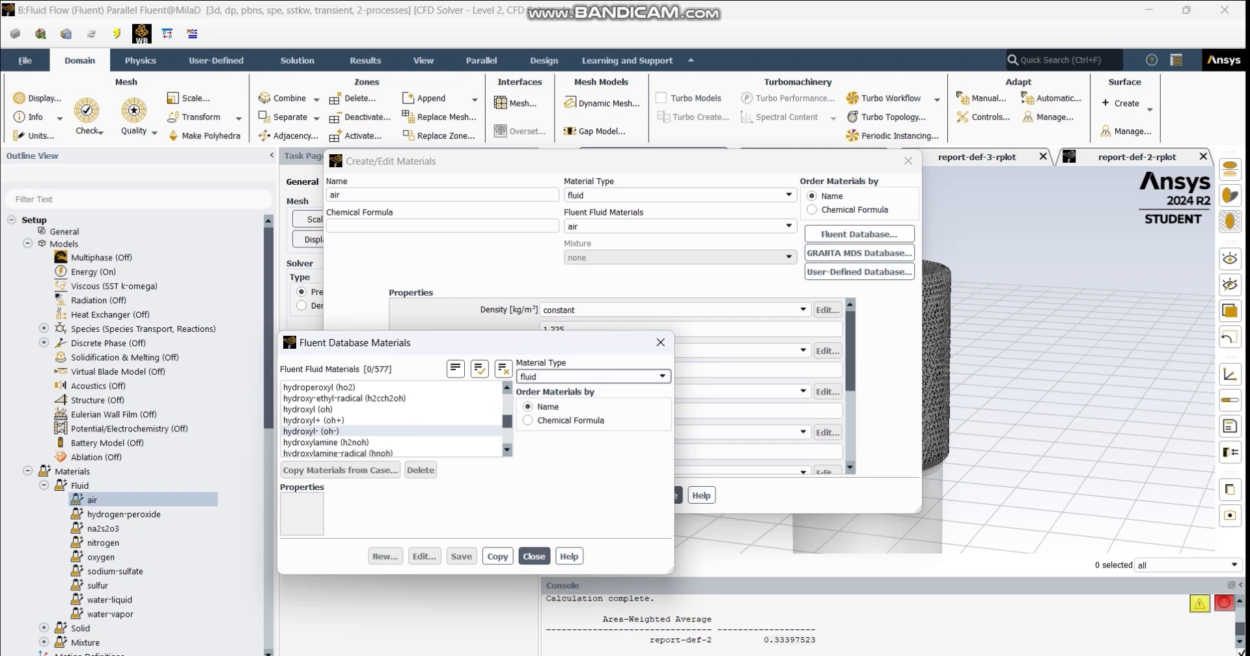
scroll(326, 436, down, 1)
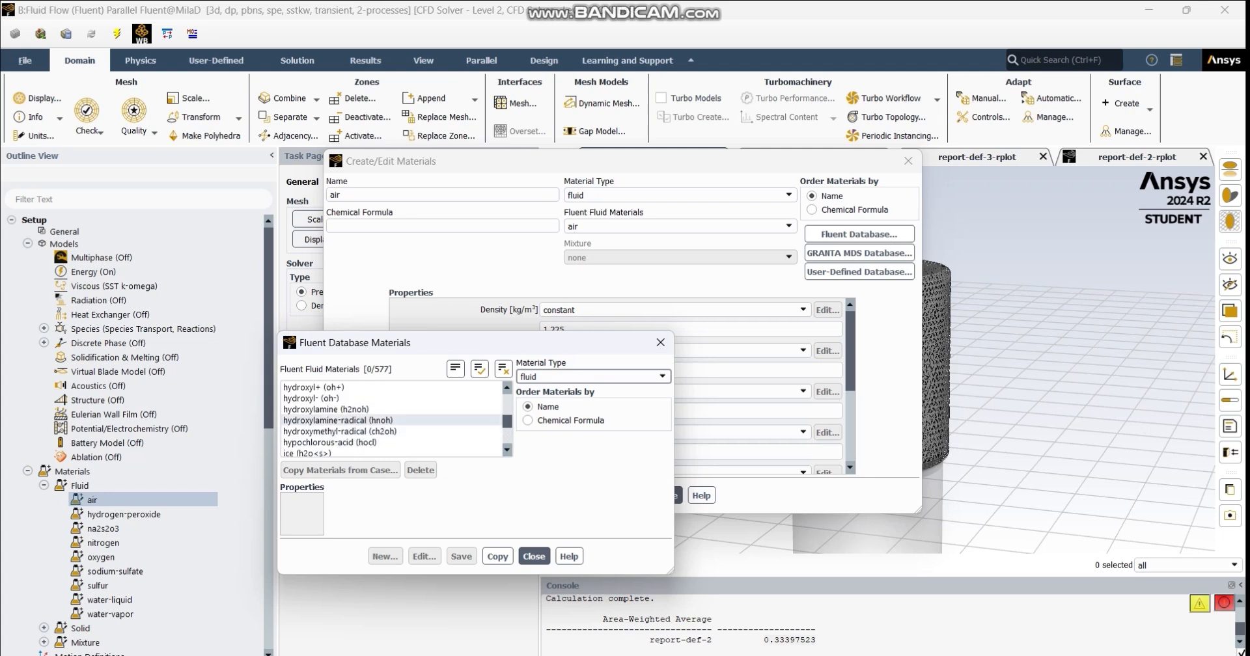
scroll(325, 419, up, 1)
scroll(326, 420, up, 1)
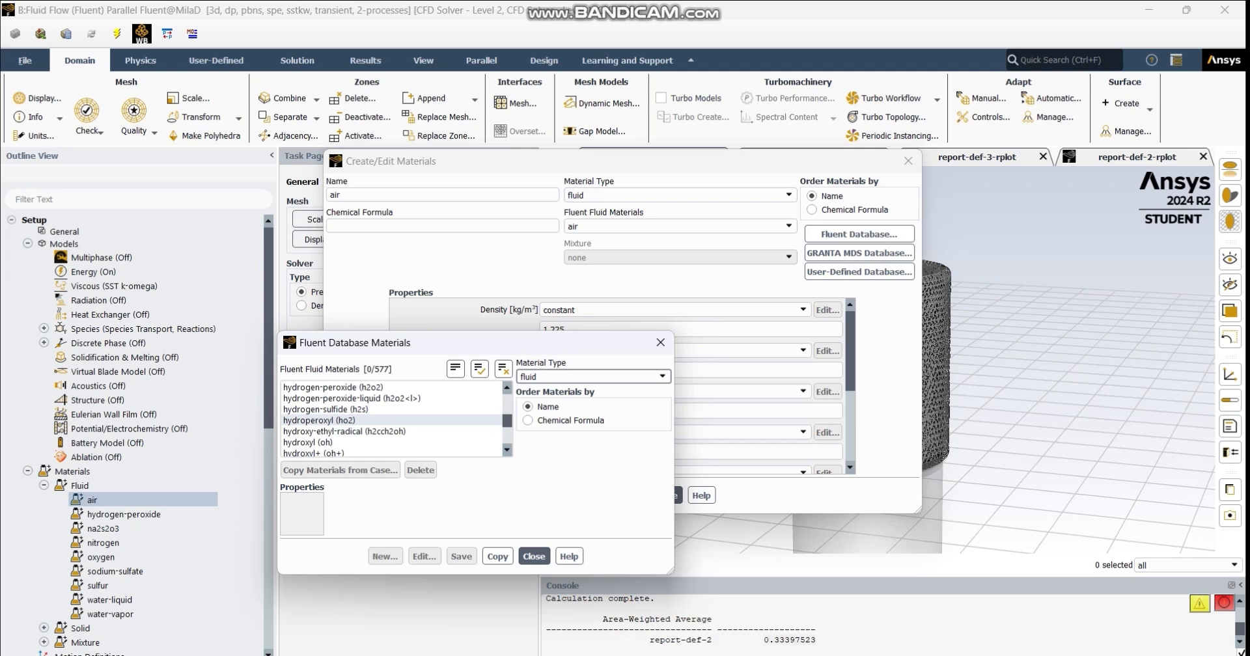
scroll(326, 420, up, 1)
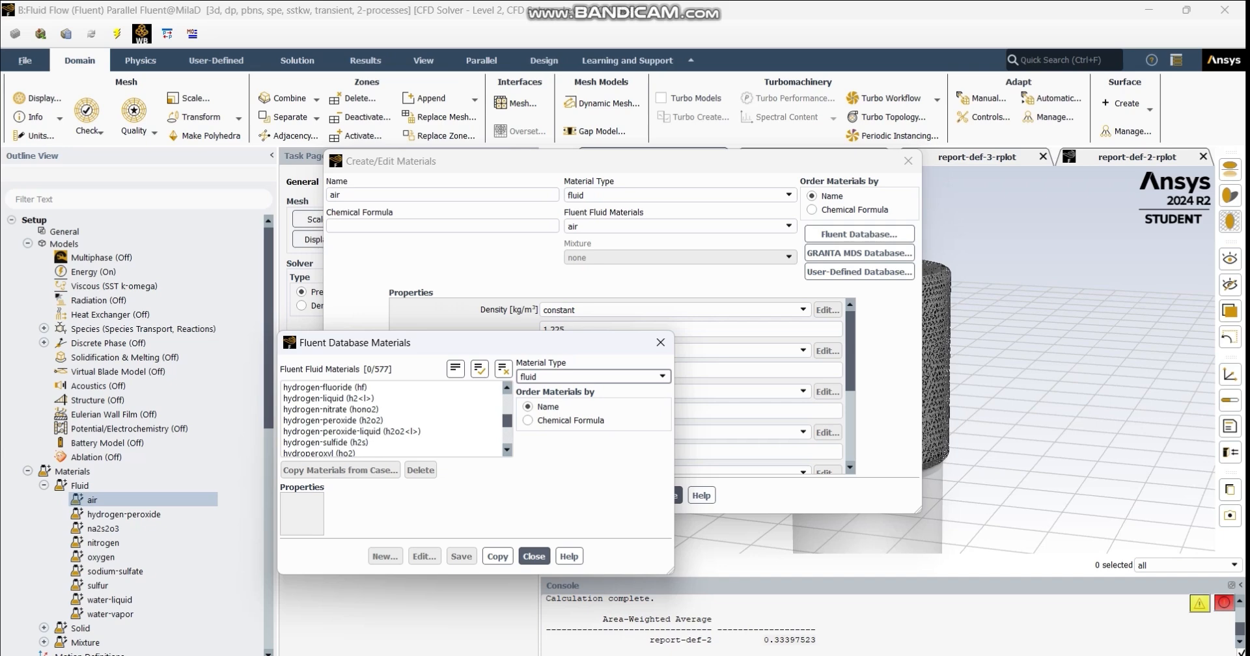
click(660, 342)
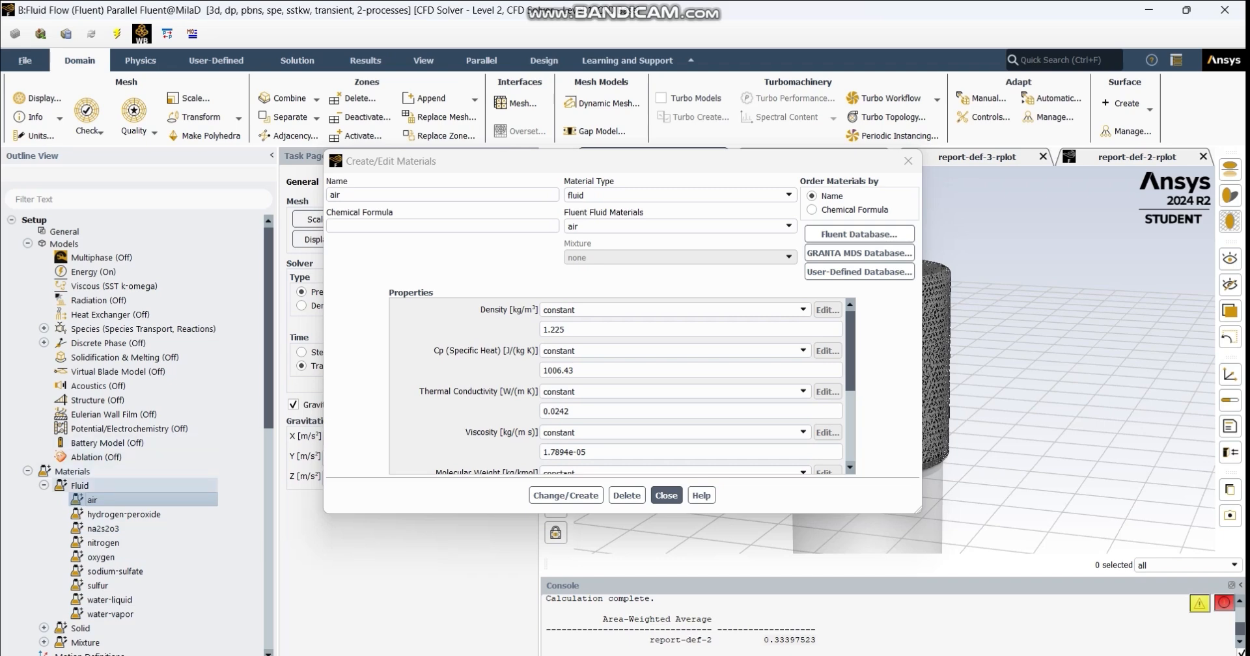
click(43, 486)
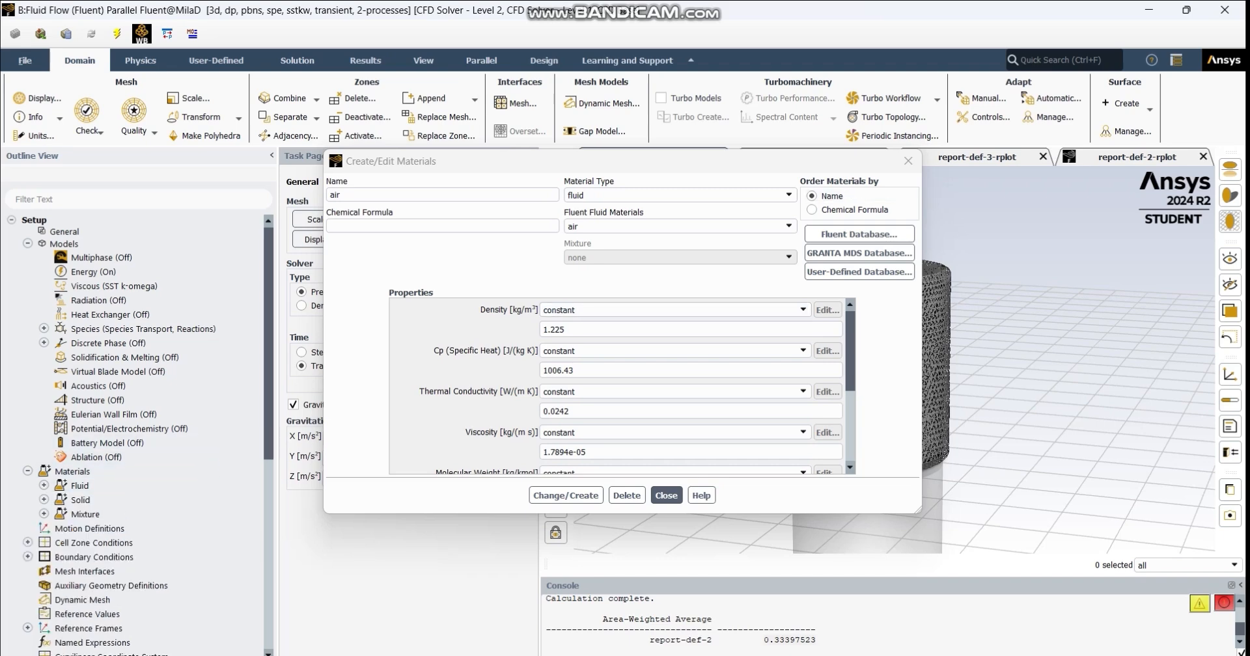
click(909, 160)
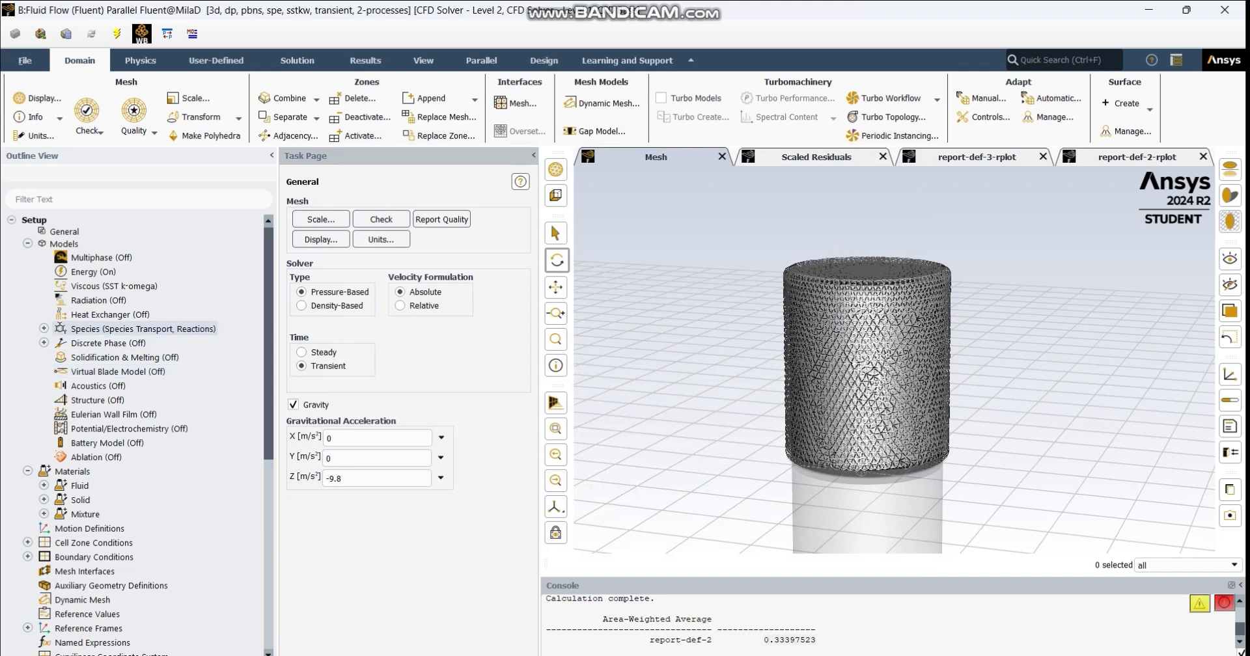
- Open the Species model settings and review the available chemistry solver options
click(44, 328)
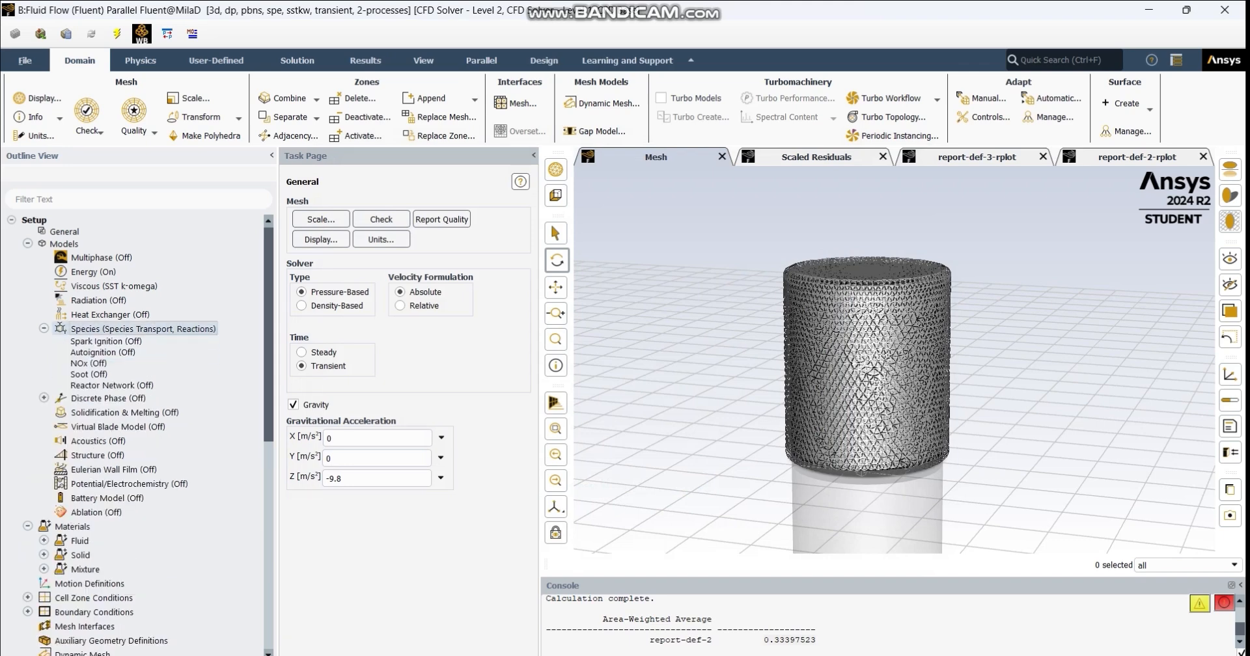
double_click(143, 329)
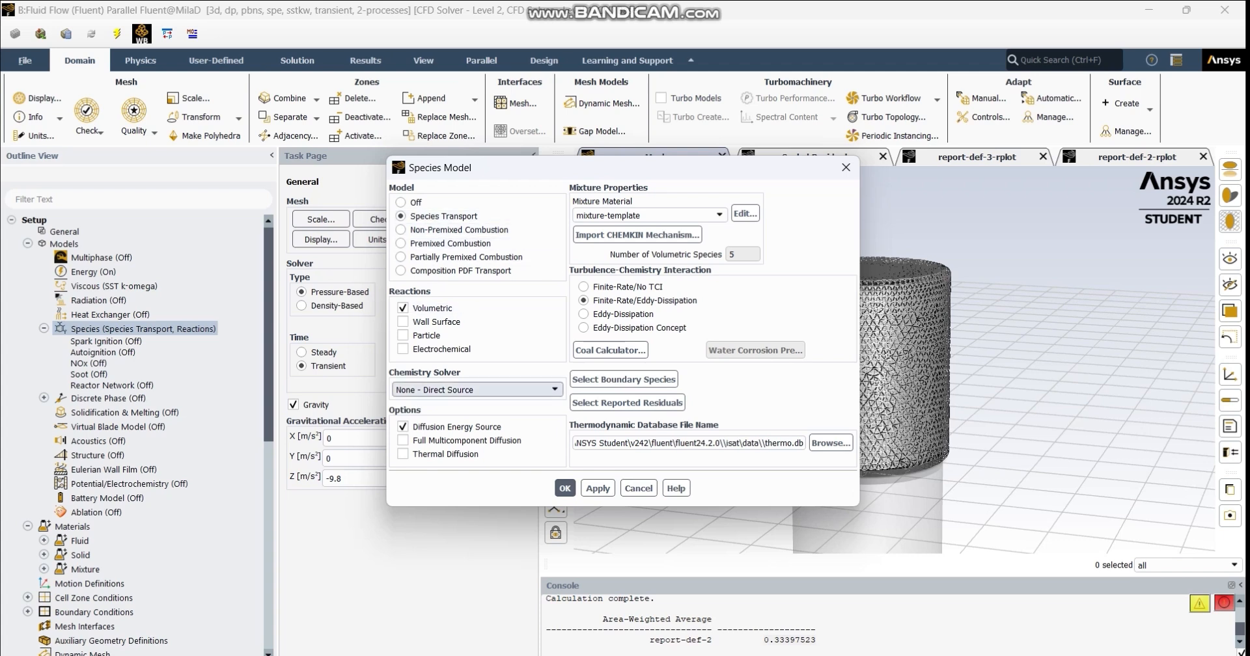
click(477, 390)
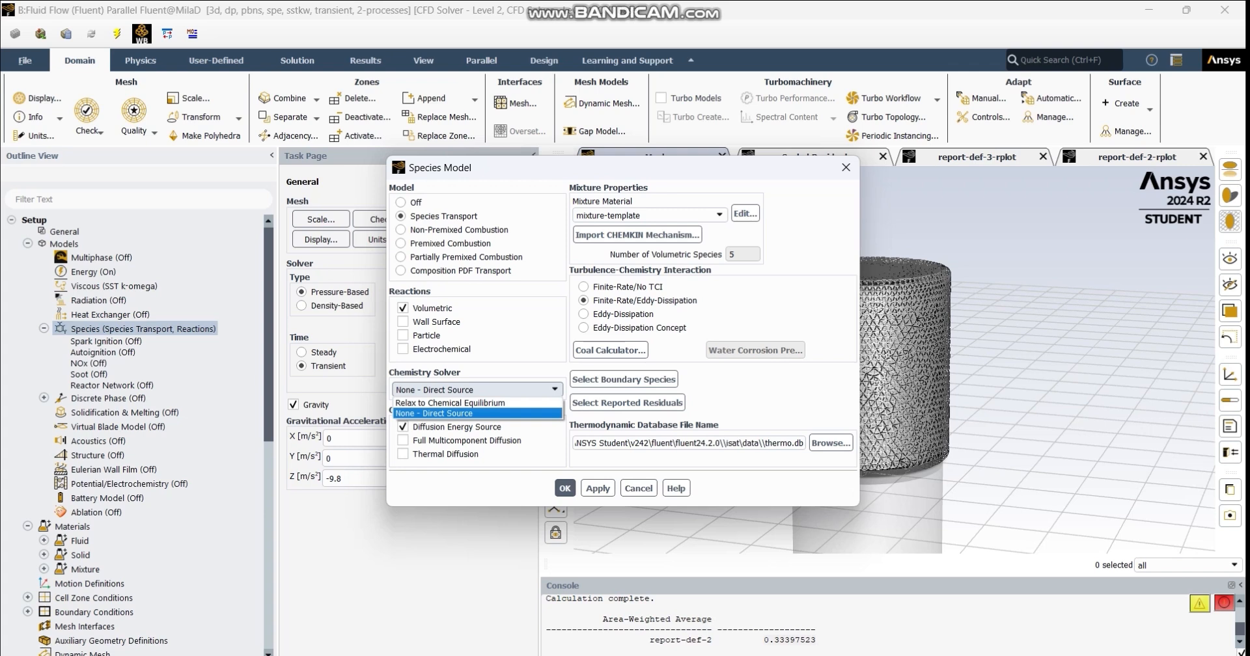
click(478, 390)
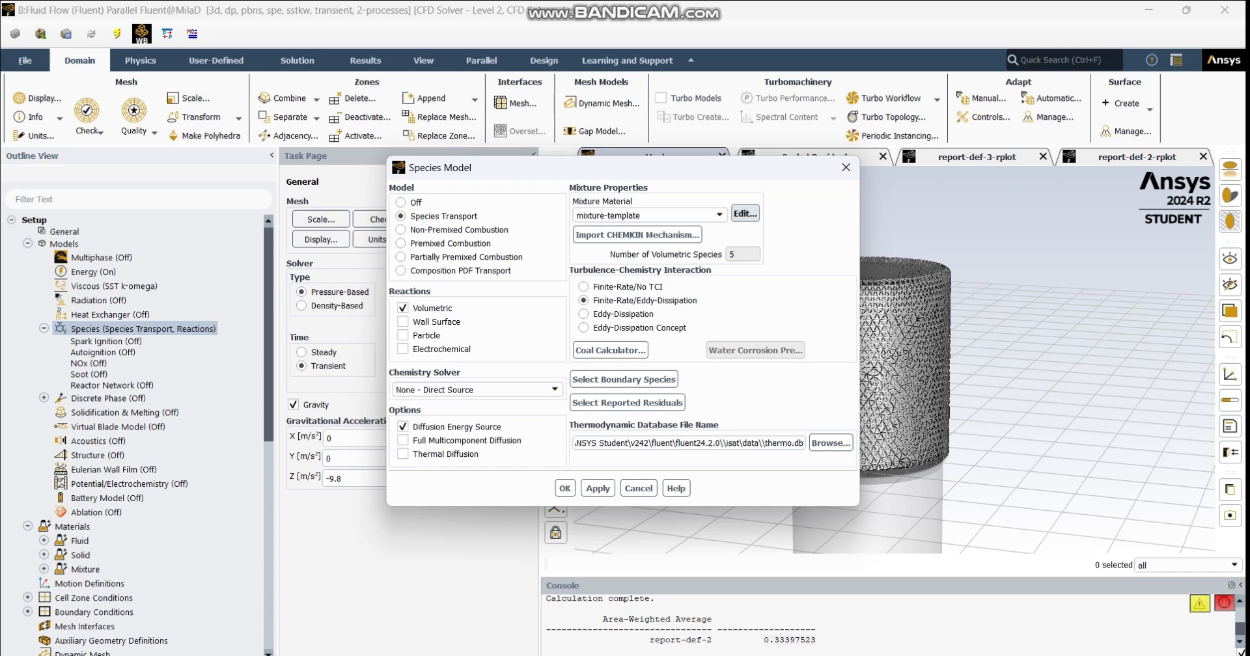
- Open the mixture-template material and review its list of selected species
click(745, 214)
click(827, 201)
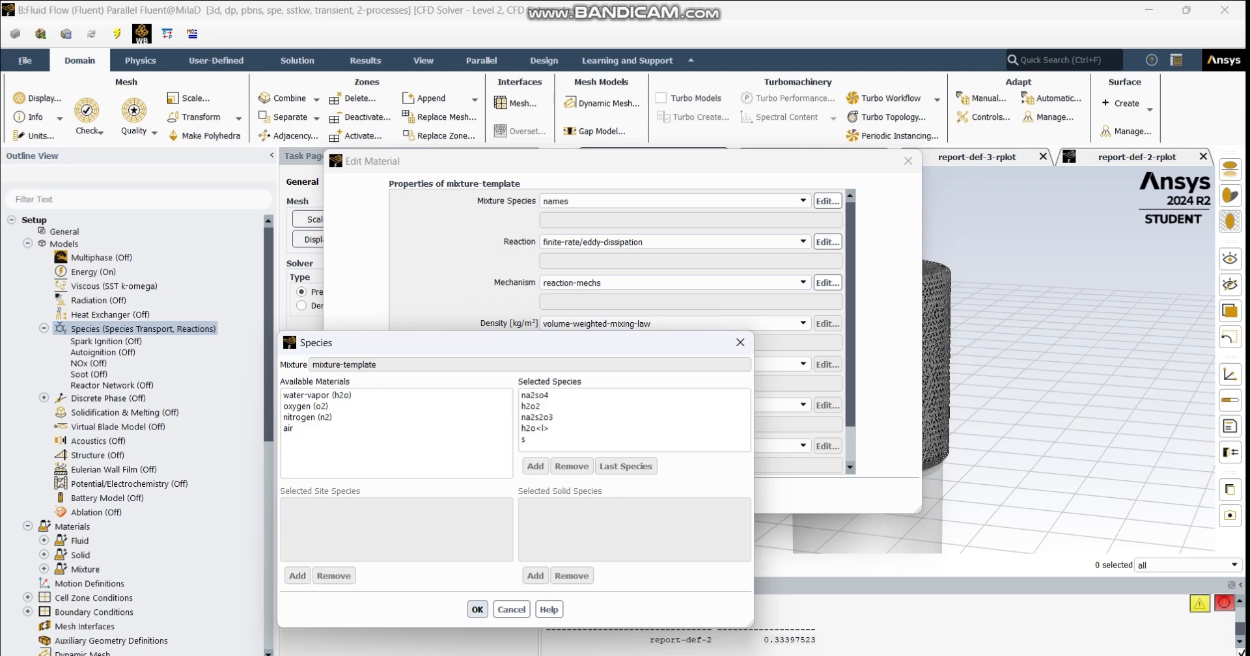
click(478, 610)
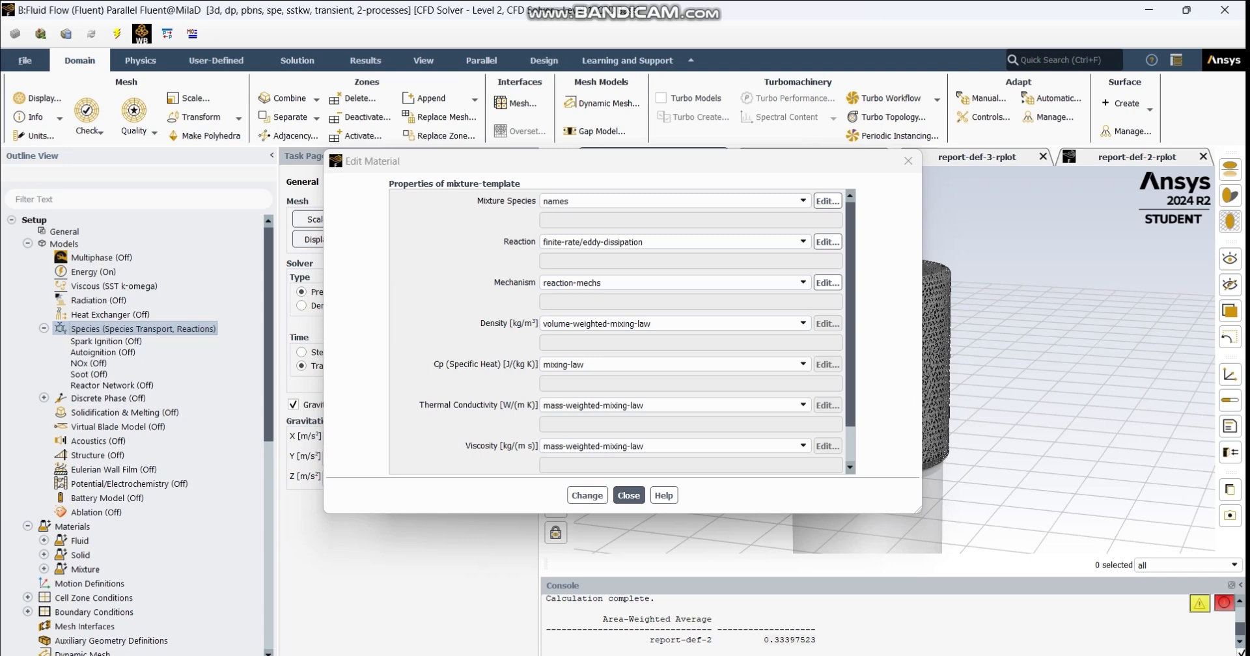
- Open the mixture's reaction definition, review its stoichiometry, pre-exponential factor and activation energy, and accept it
click(828, 241)
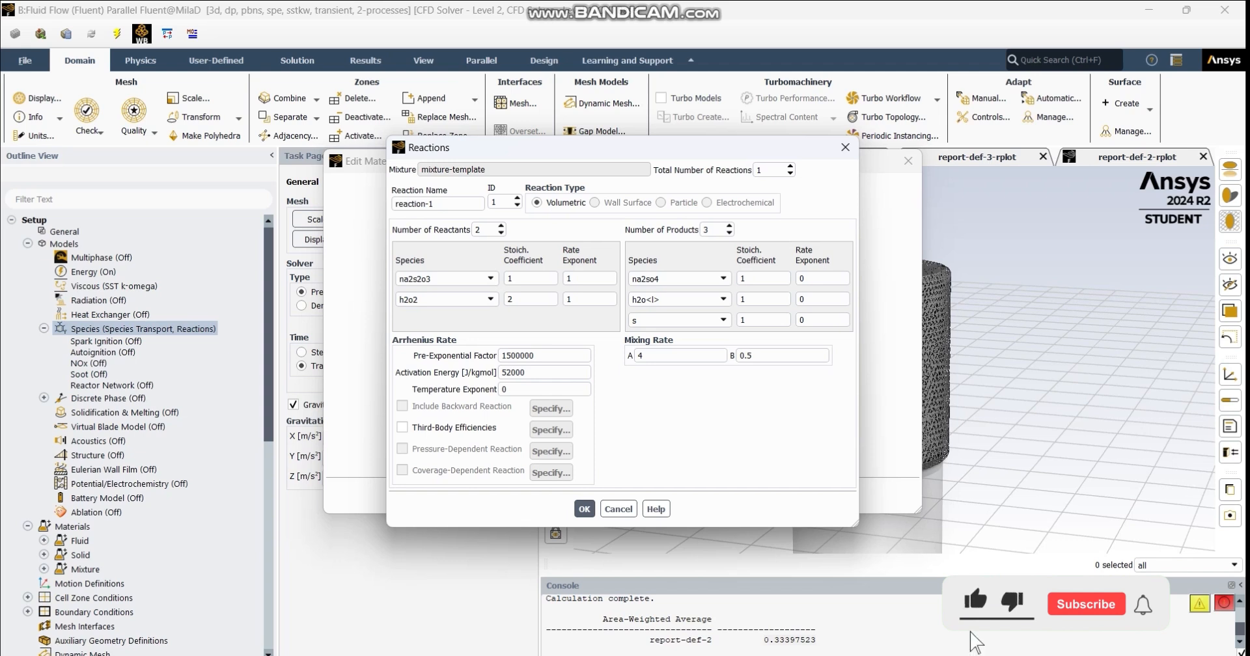
drag(536, 355, 499, 356)
click(527, 372)
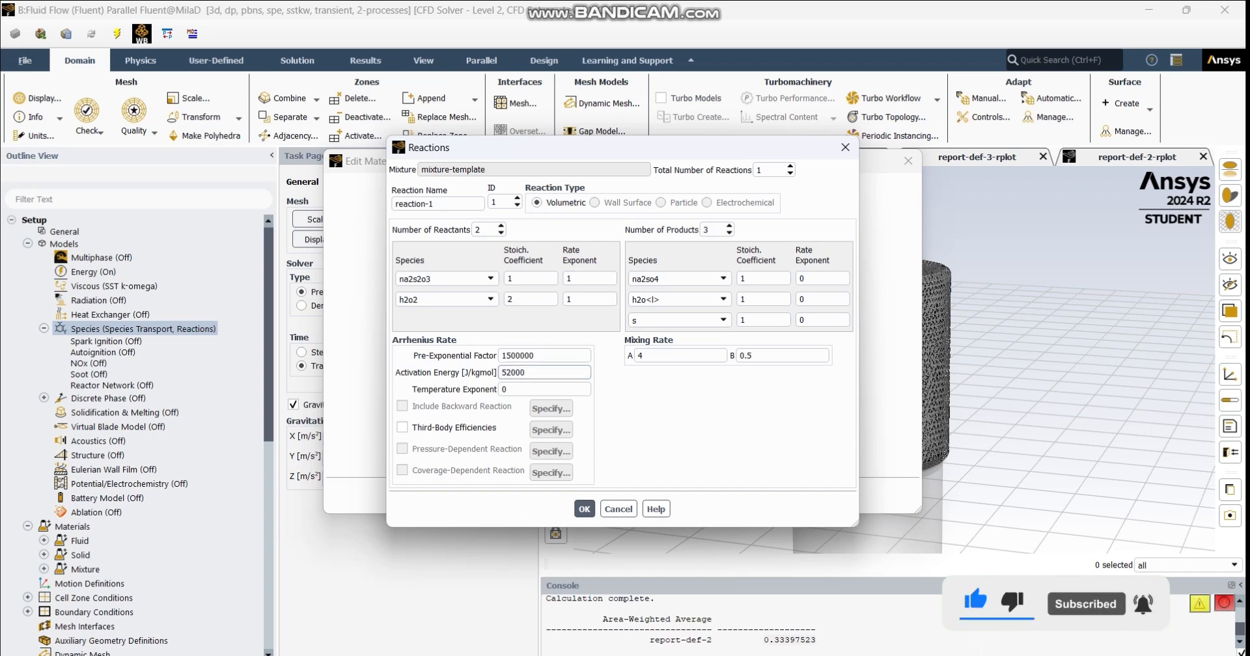
drag(527, 373, 500, 372)
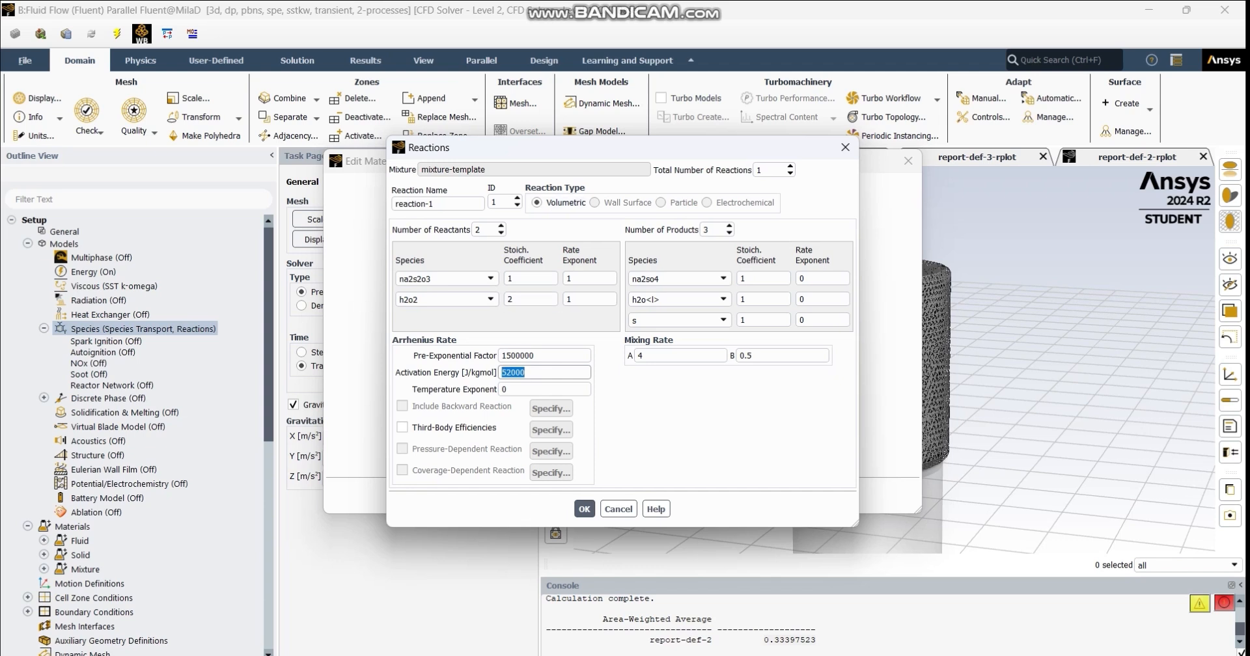
click(584, 509)
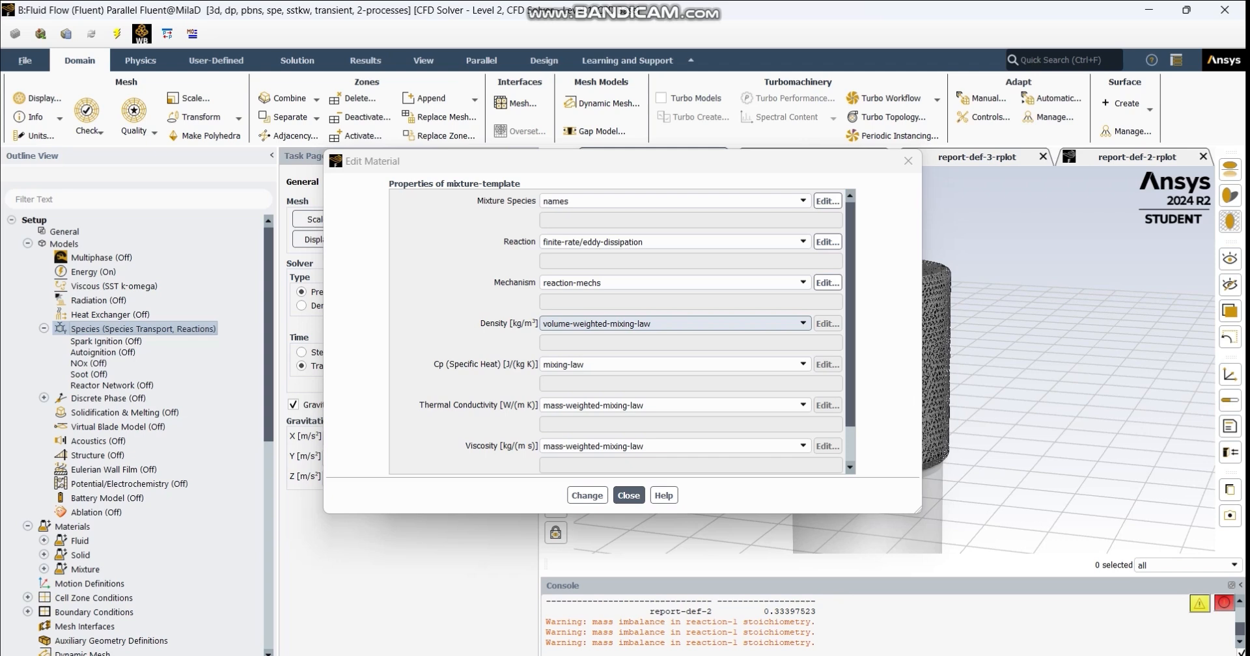
- Review the density, specific heat and viscosity methods of the mixture-template material, and apply the material settings
click(674, 324)
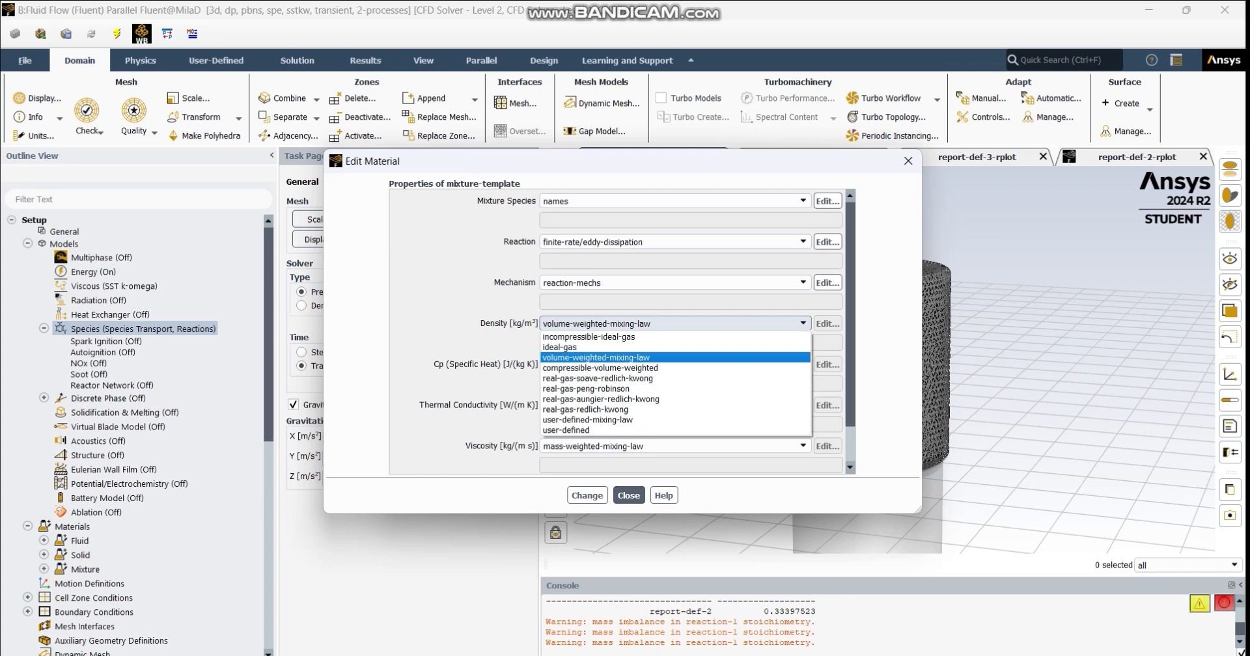
key(Escape)
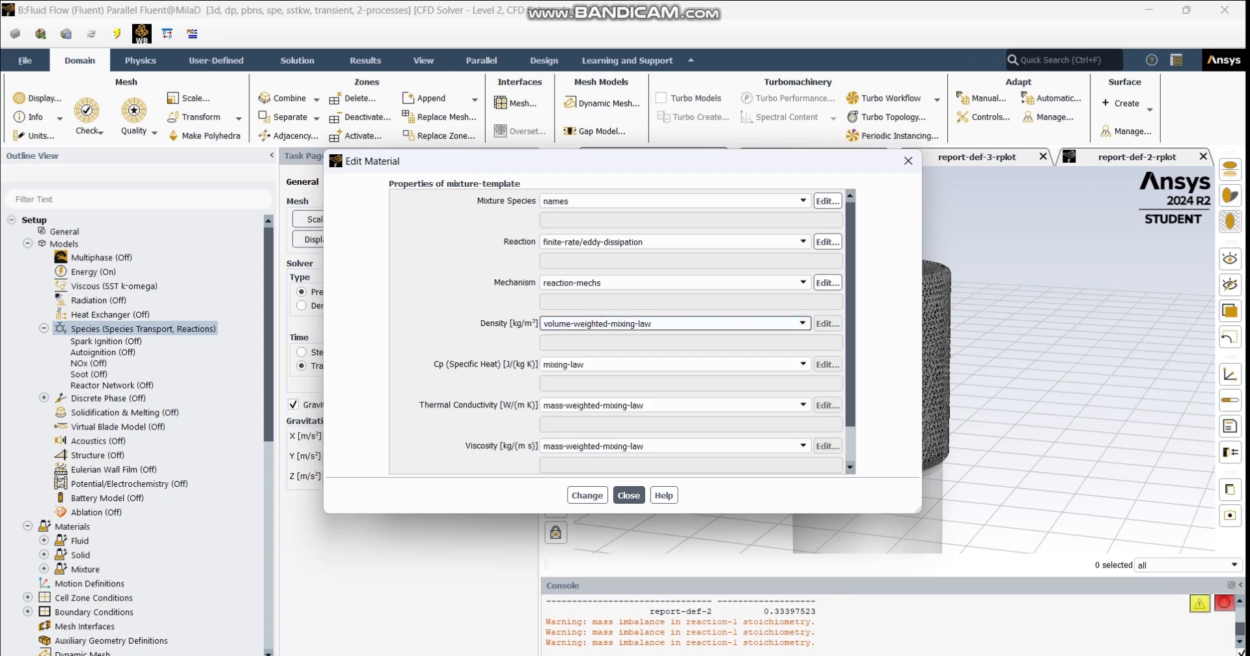
scroll(675, 371, down, 1)
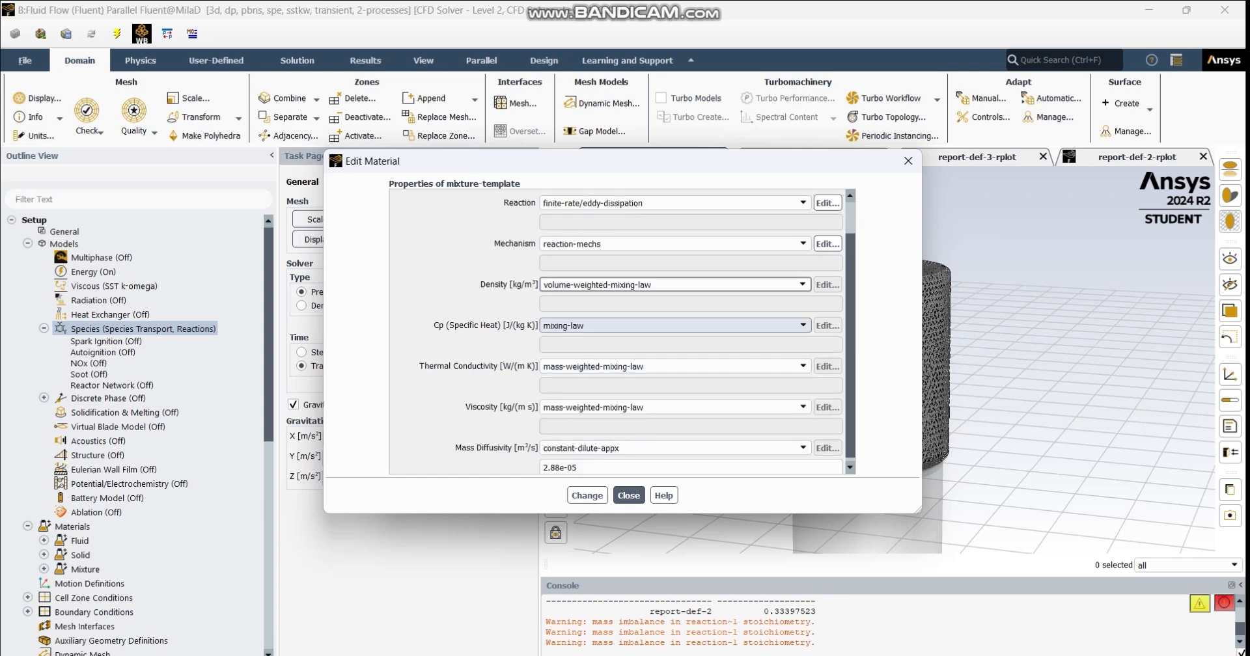
click(675, 326)
click(676, 326)
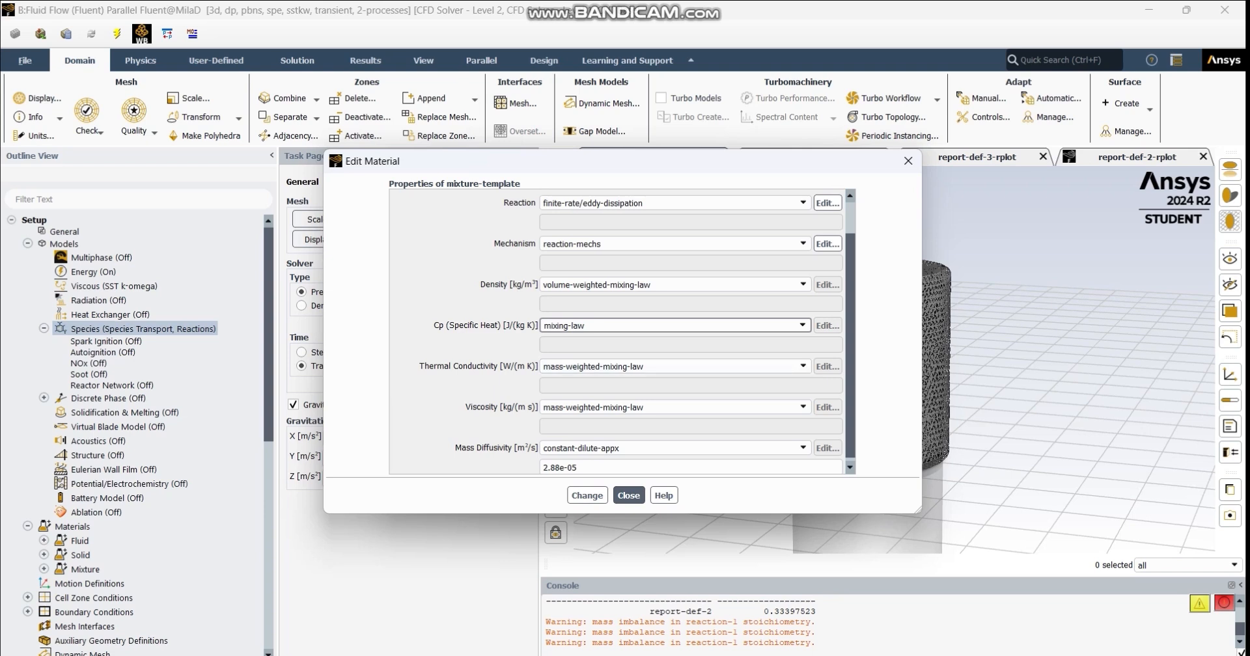
scroll(675, 407, down, 1)
click(675, 404)
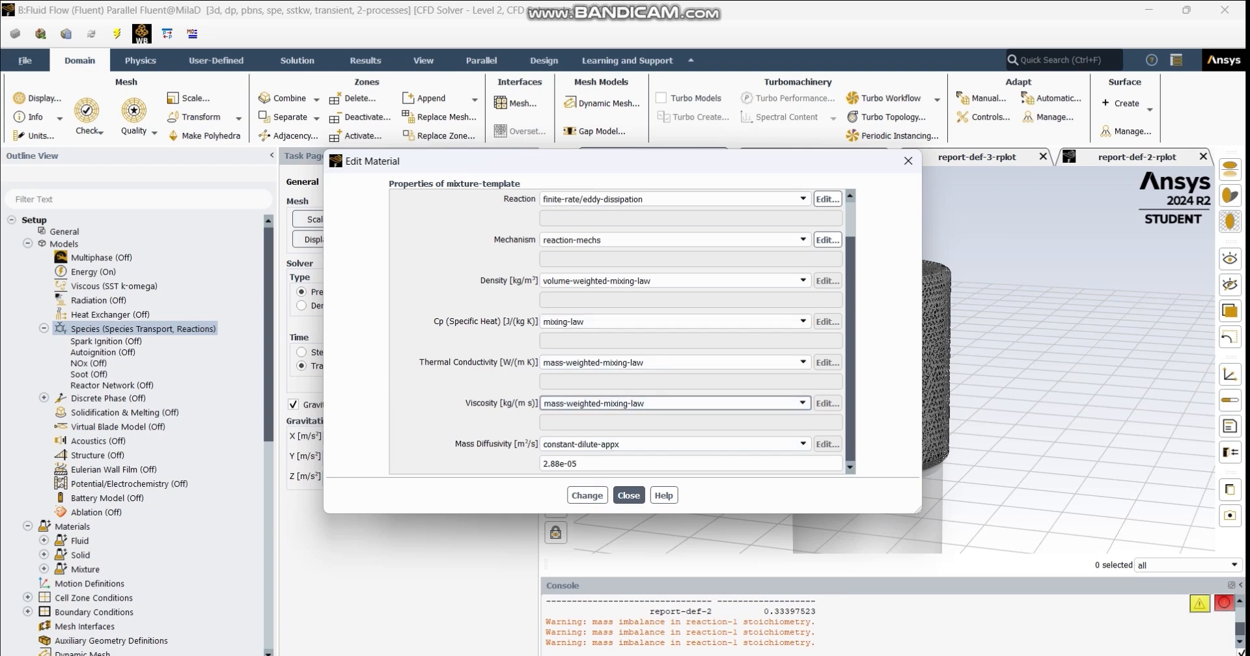
scroll(675, 403, up, 2)
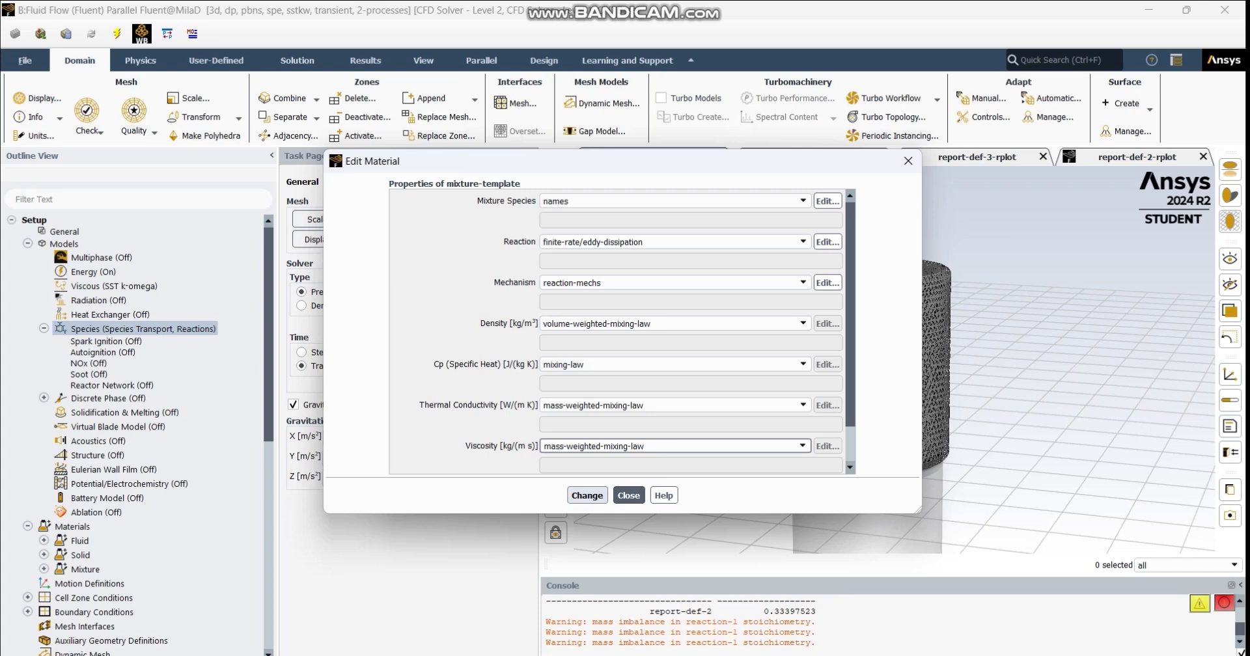
click(587, 495)
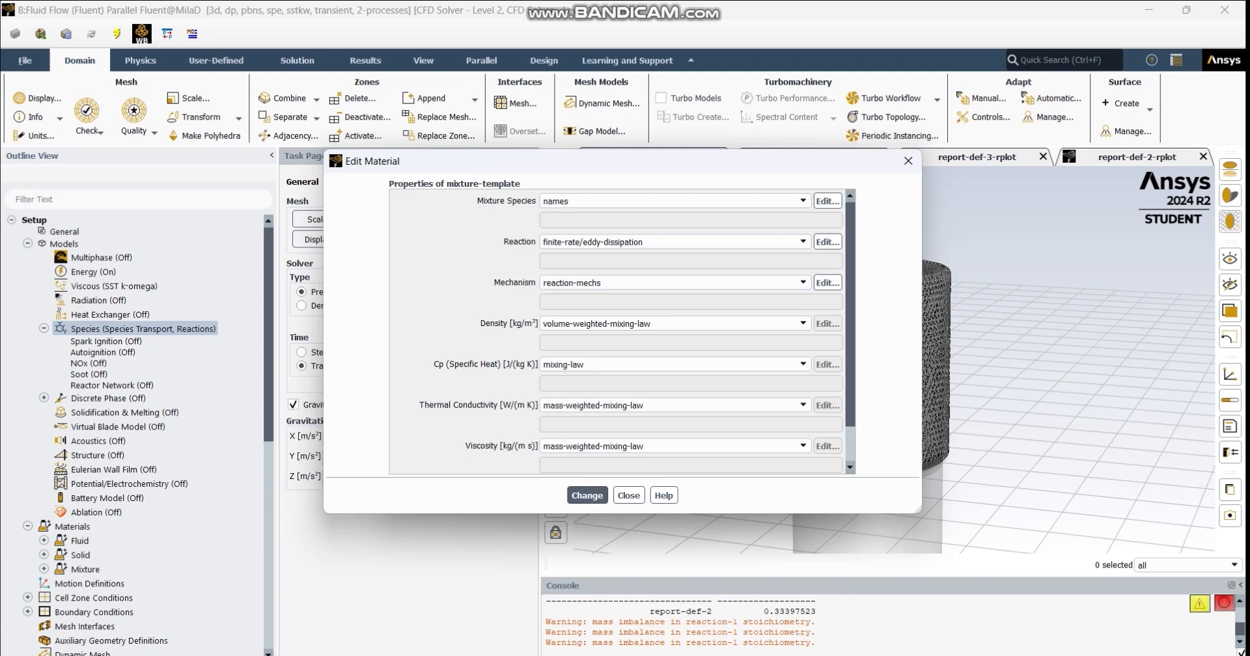
- Recheck the mixture's reaction definition, and close the reaction, material and Species model settings
click(828, 241)
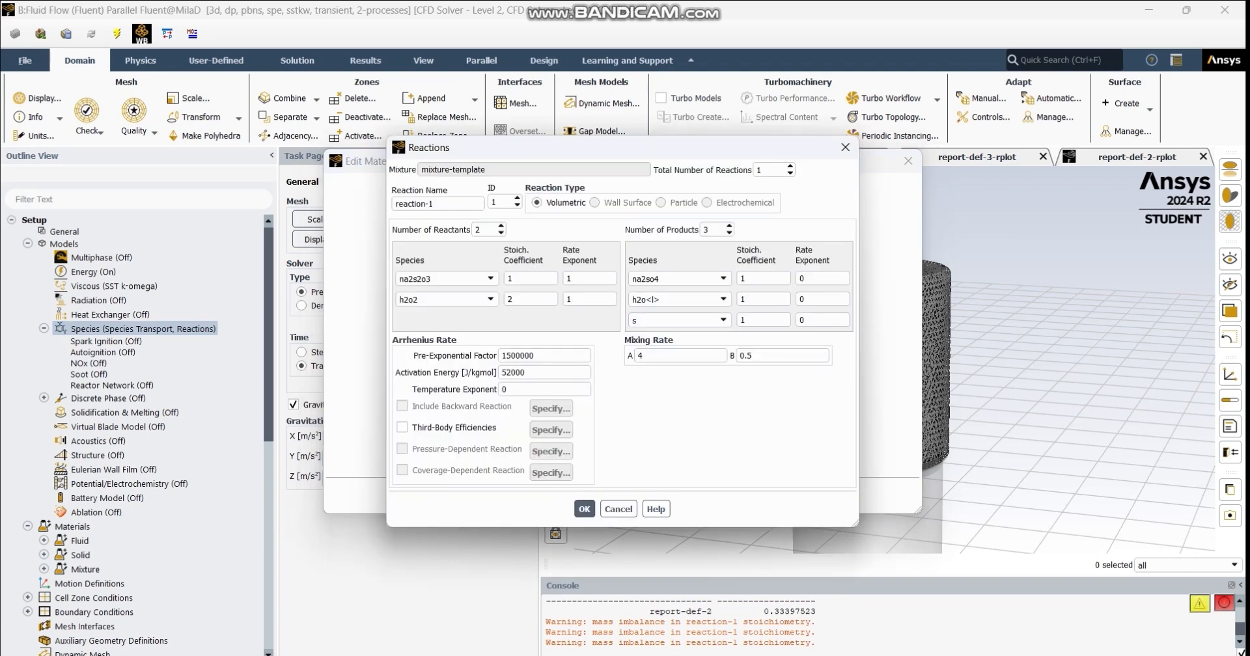
click(845, 147)
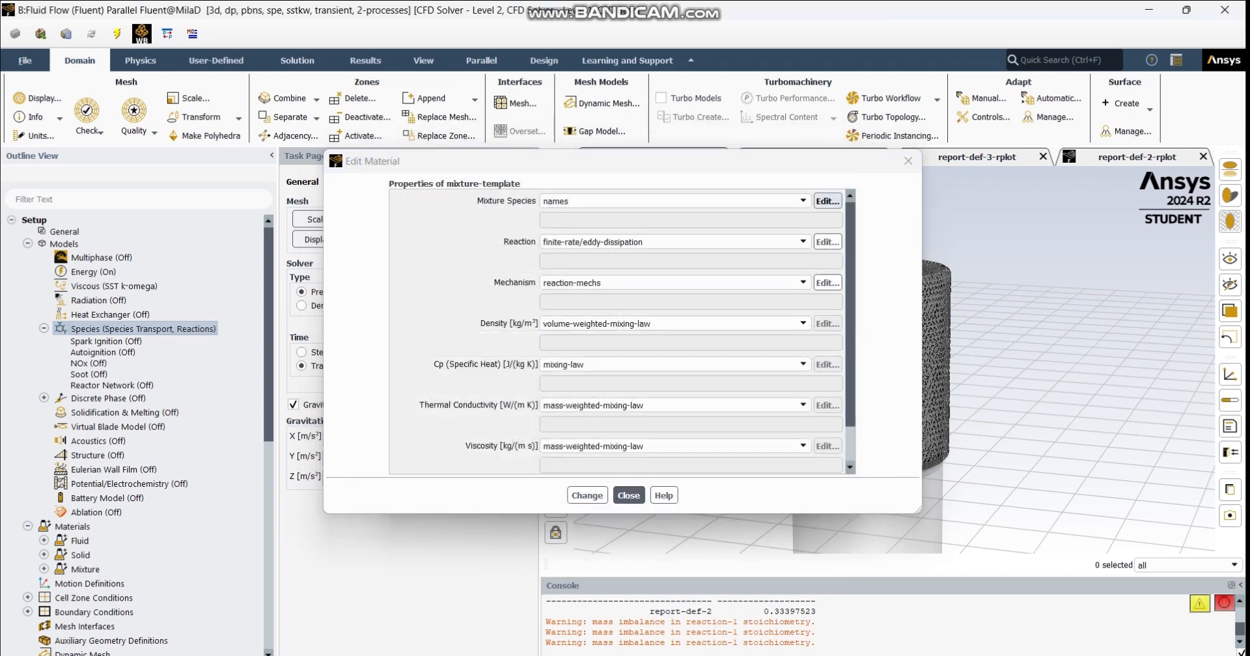
click(908, 161)
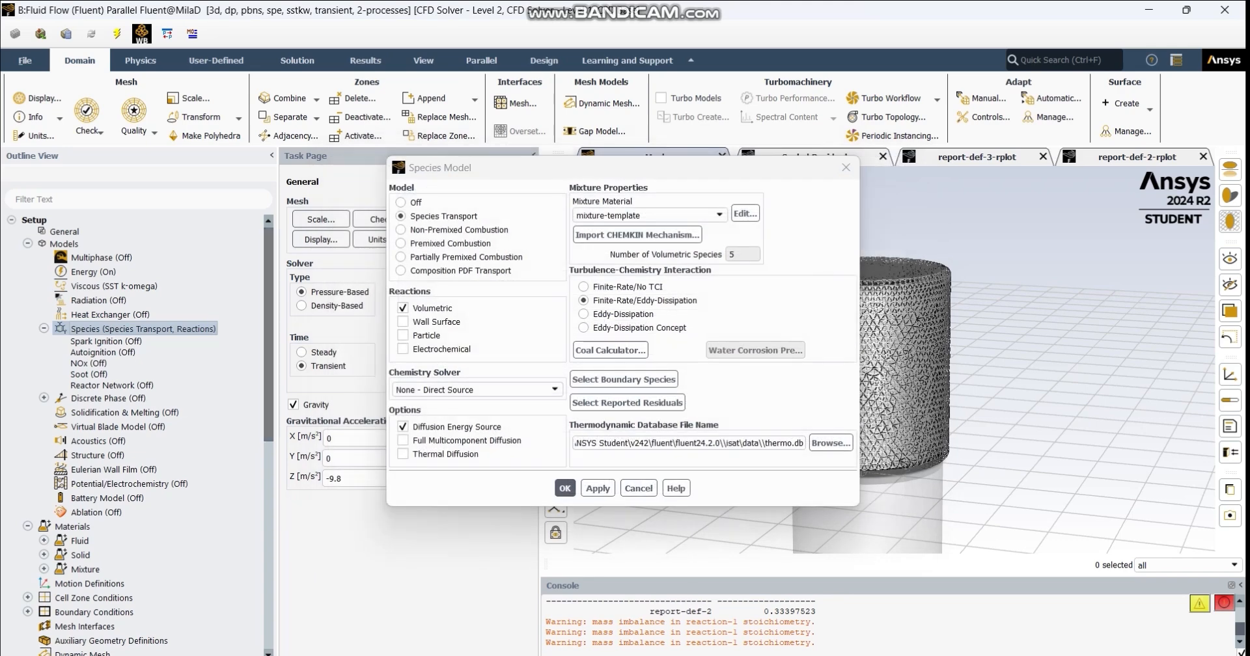
click(846, 167)
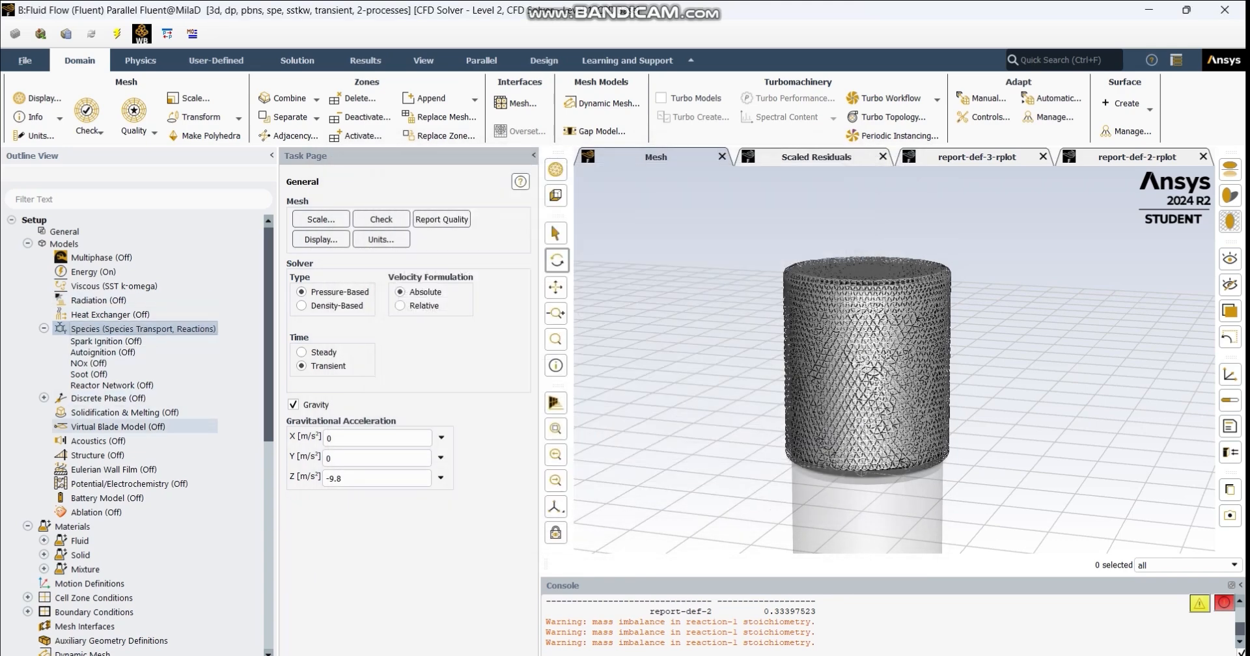
- Expand the cell zone conditions to show the list of fluid zones
scroll(111, 433, down, 1)
scroll(111, 433, down, 2)
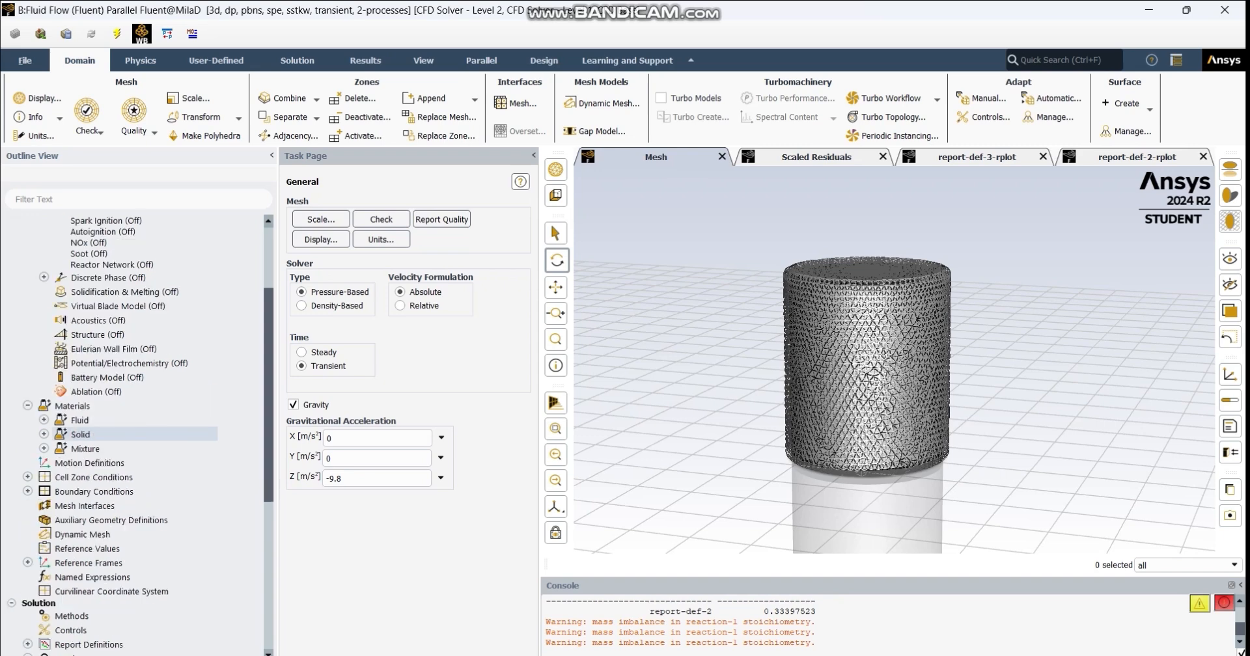
scroll(111, 429, down, 1)
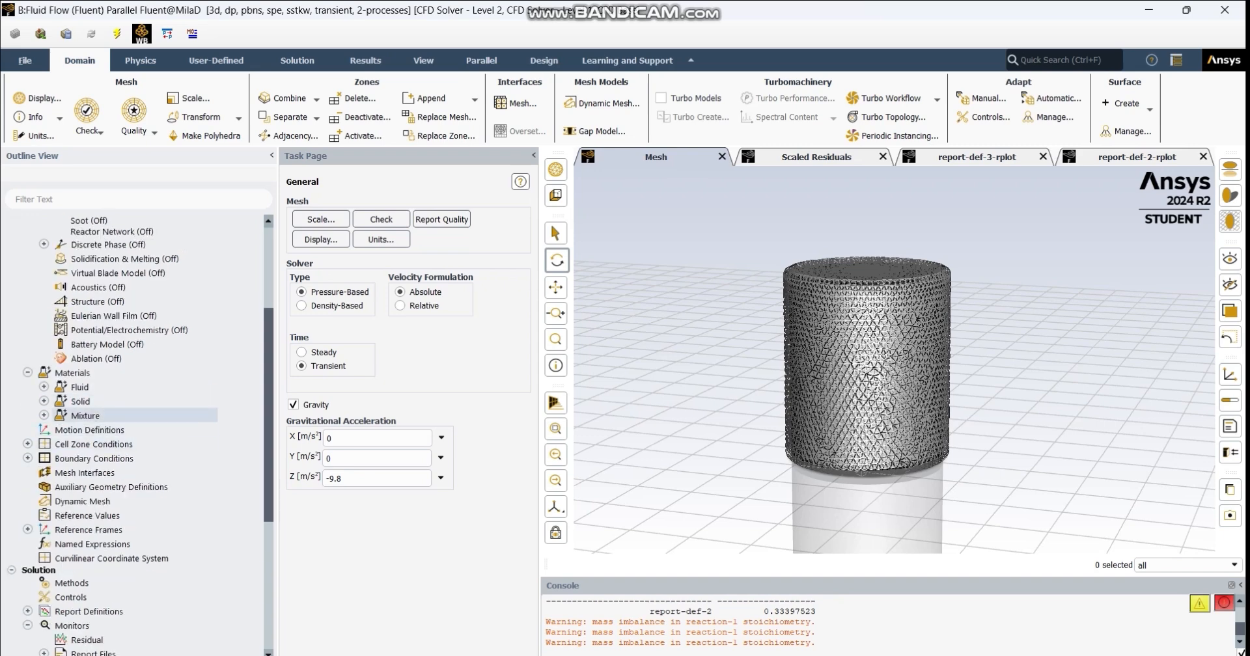
scroll(111, 423, down, 1)
scroll(110, 423, down, 1)
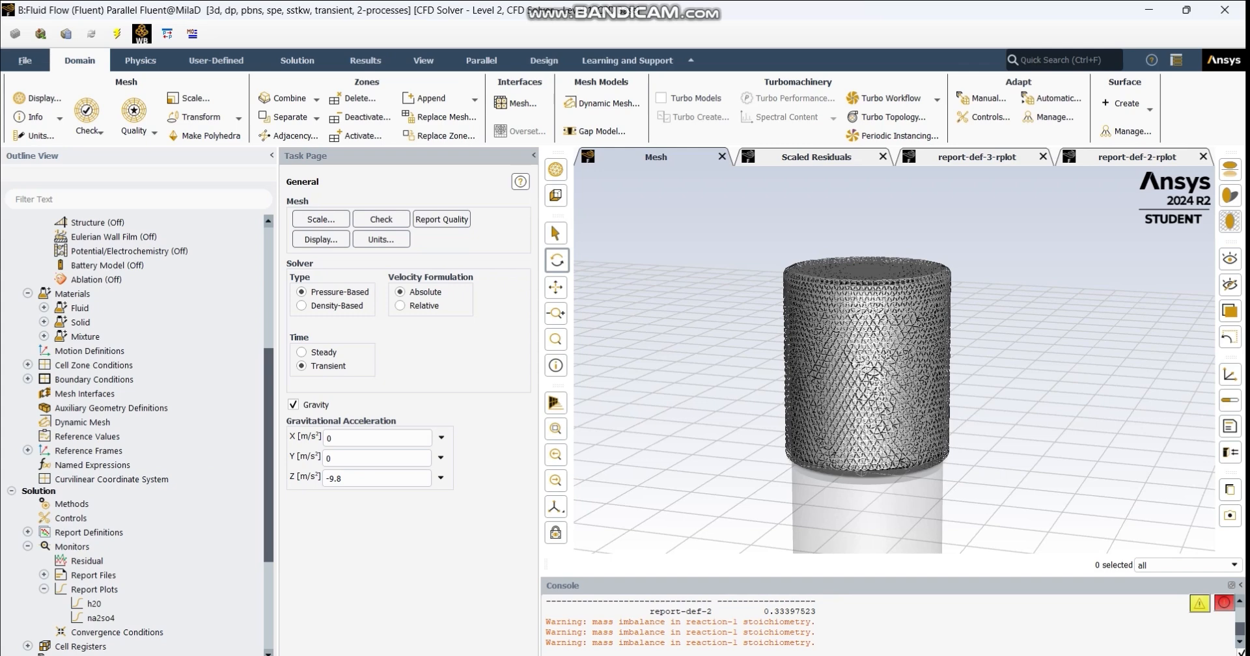
scroll(136, 436, down, 5)
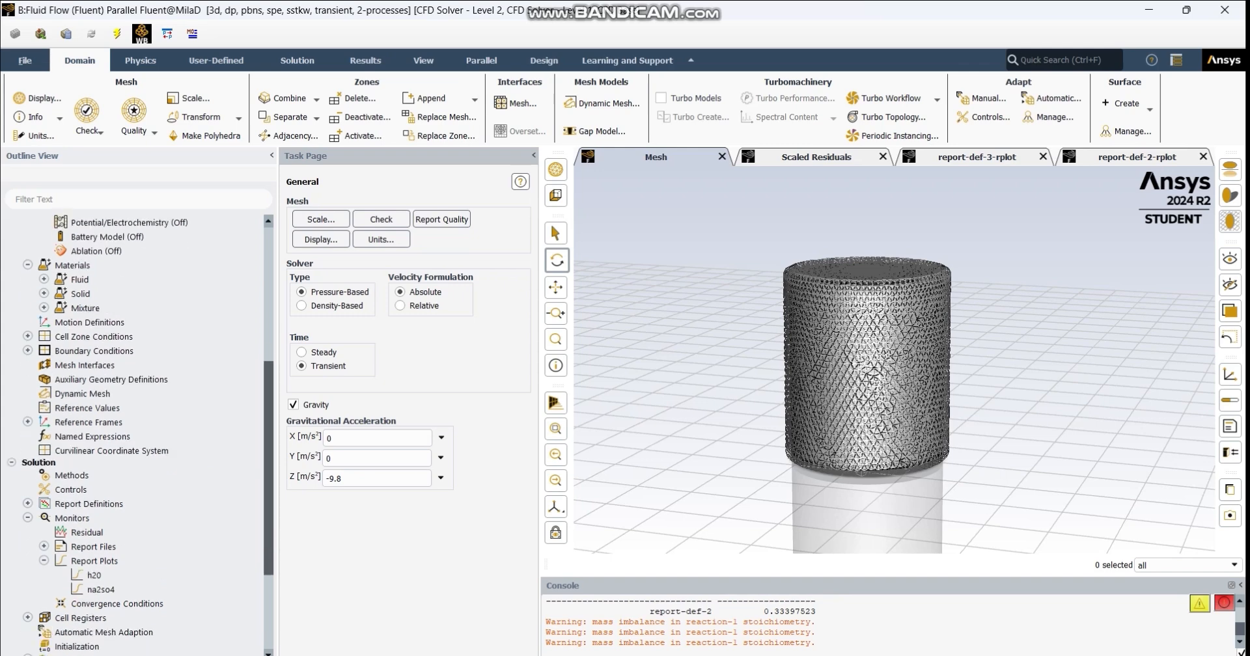
scroll(137, 436, up, 3)
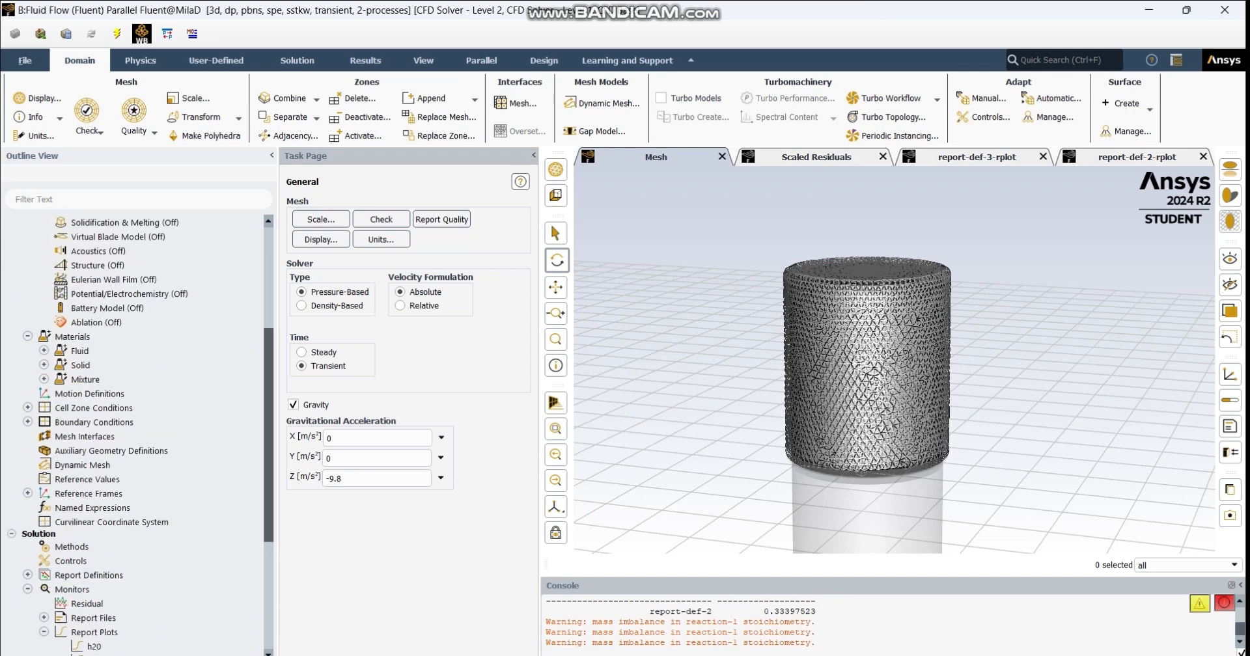
mouse_move(268, 435)
mouse_down()
mouse_move(268, 414)
mouse_move(268, 428)
mouse_up()
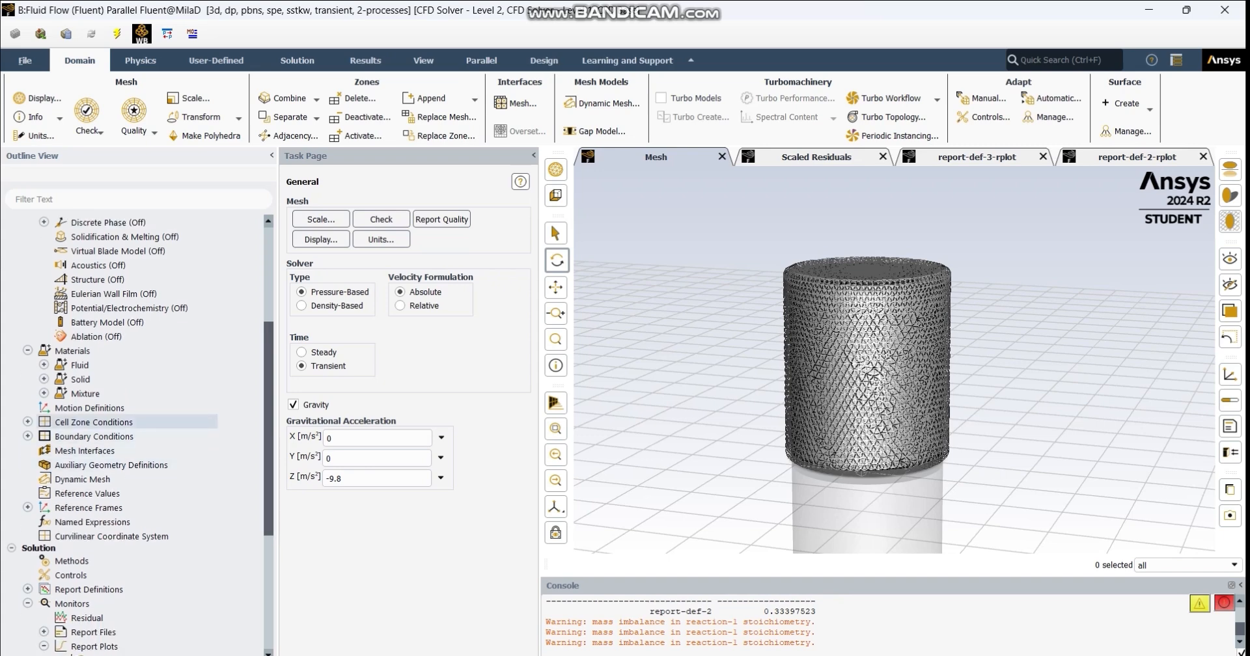
click(27, 422)
click(44, 436)
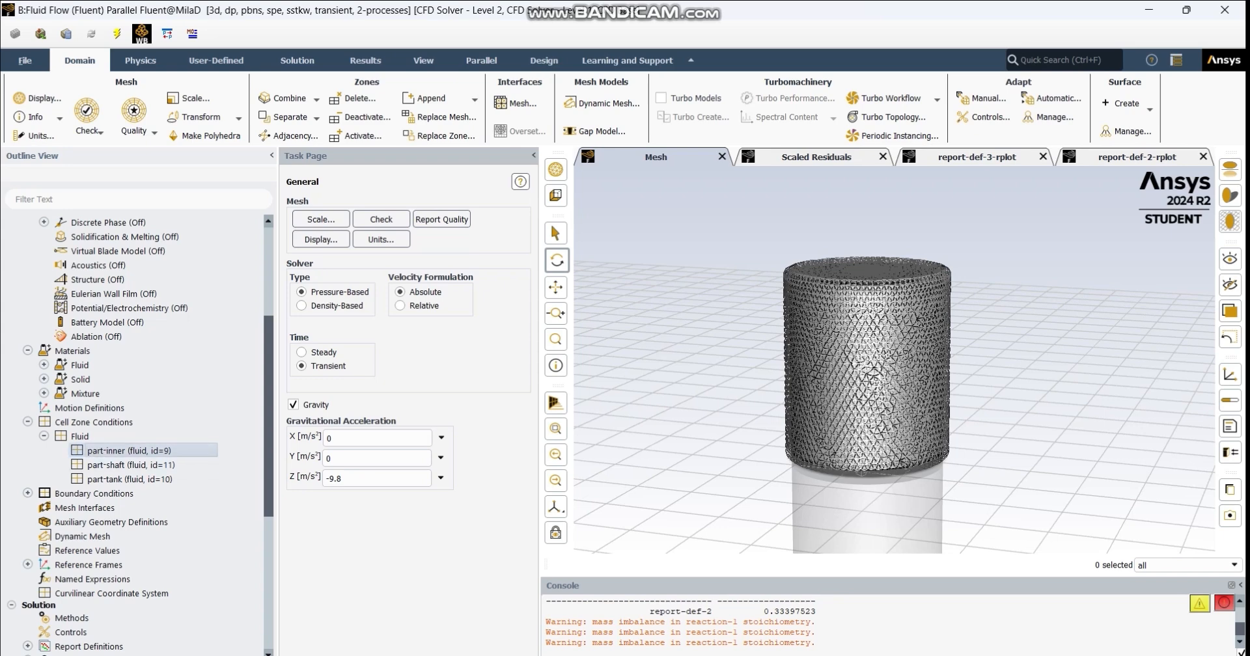
- Open the part-inner zone's conditions and examine its reference-frame rotation axis and rotational speed
double_click(131, 450)
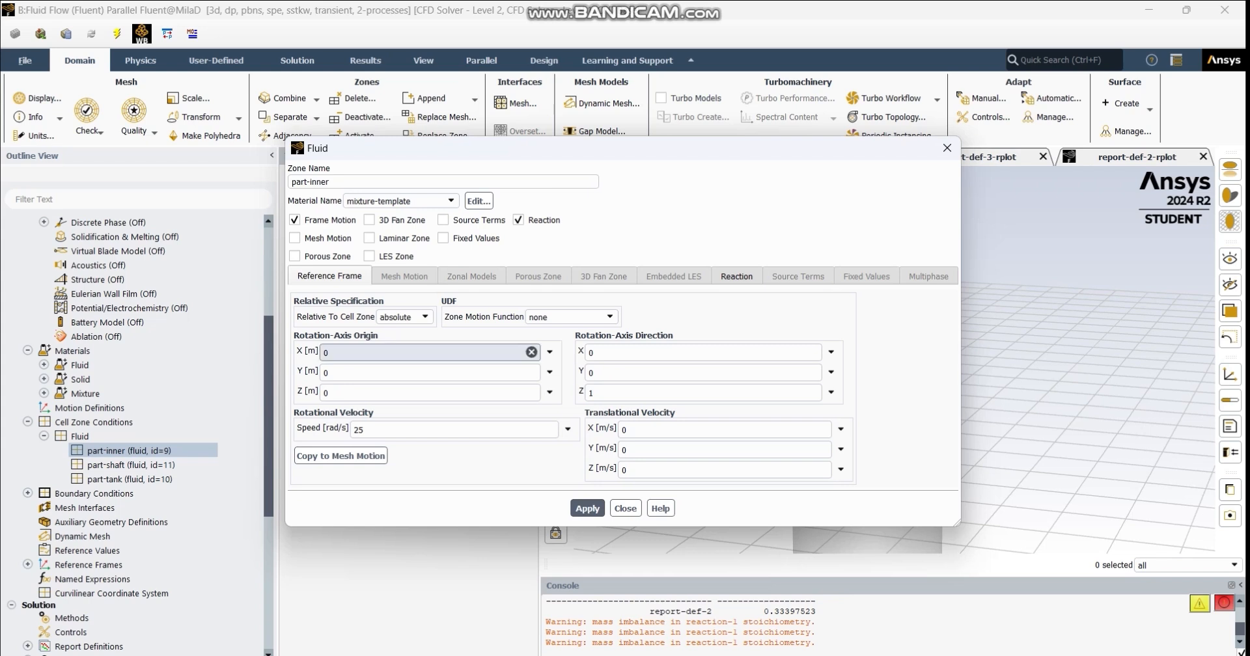
double_click(364, 430)
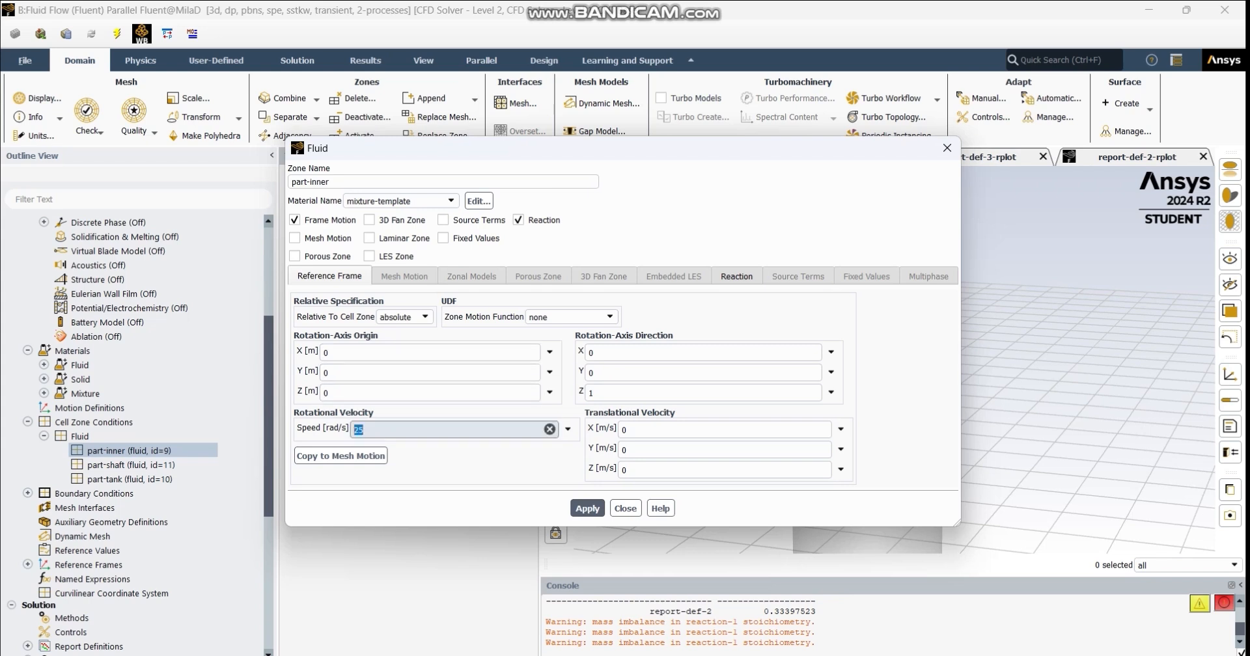
click(364, 430)
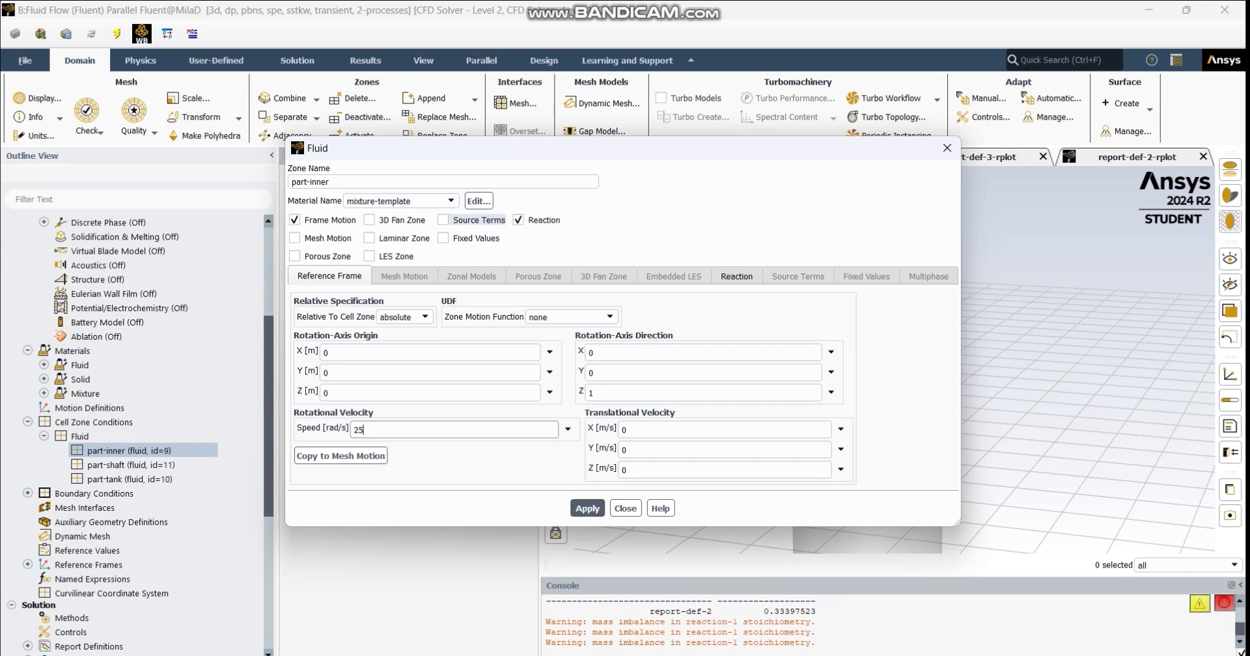
- Enable source terms for the part-inner zone, look through the available sources, disable them again and close the zone's conditions
click(475, 221)
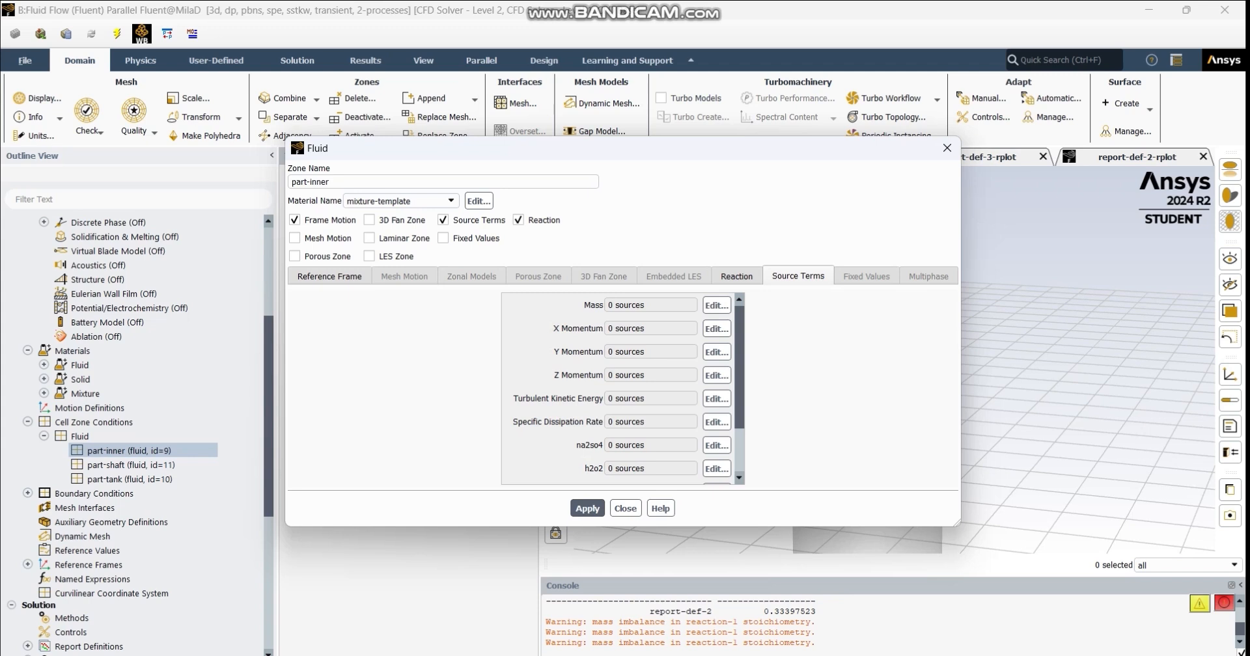
scroll(624, 389, down, 3)
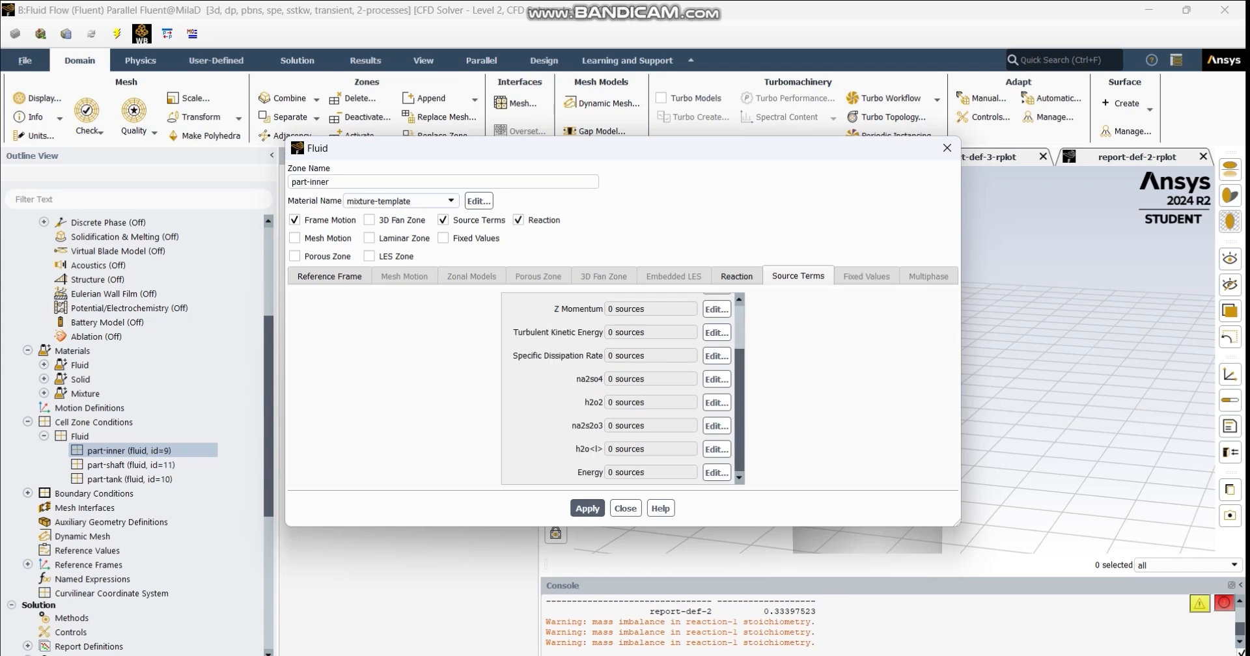
scroll(623, 388, up, 3)
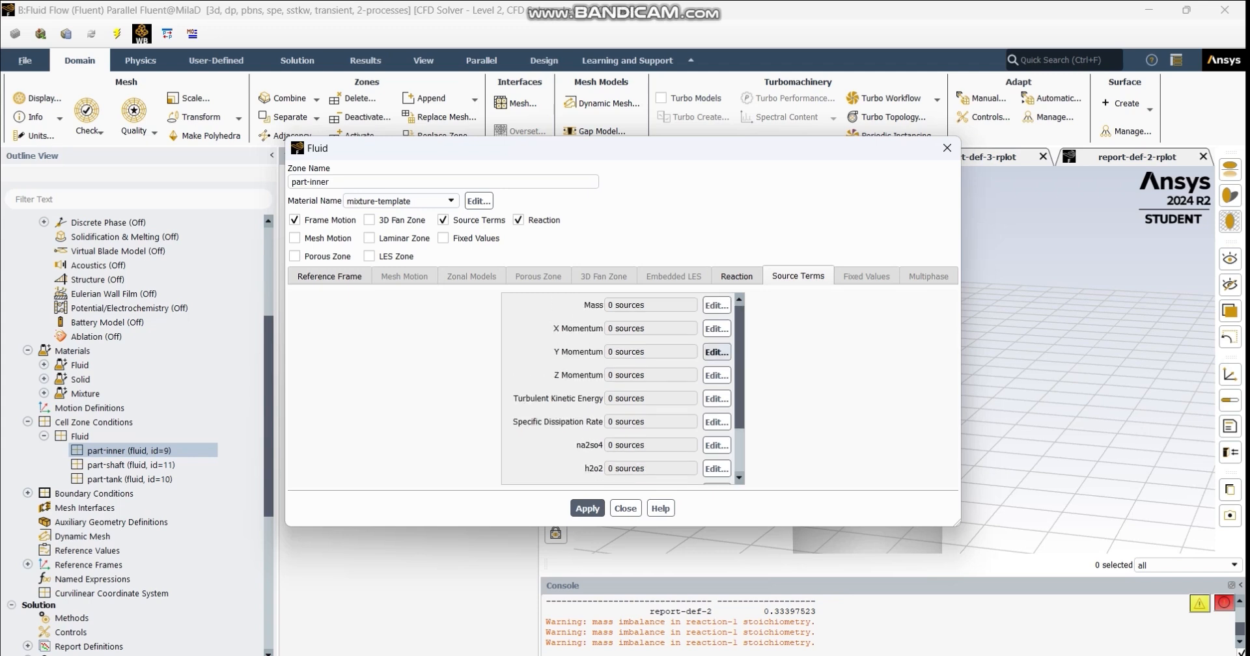
click(478, 220)
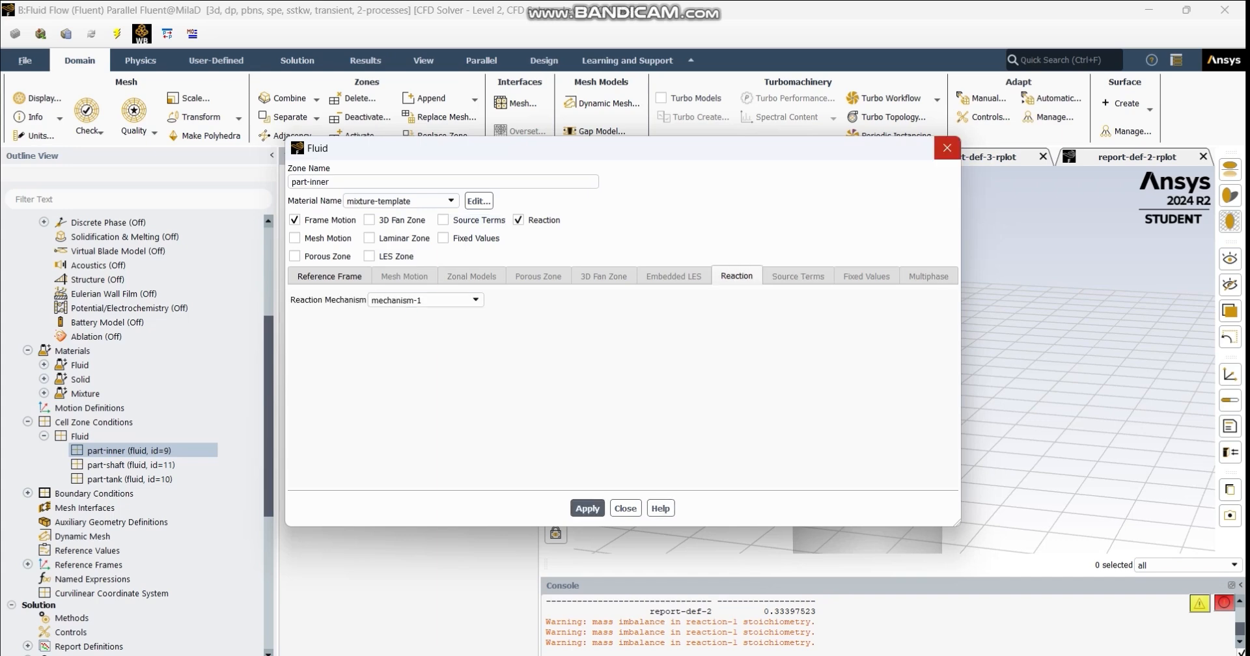
click(947, 148)
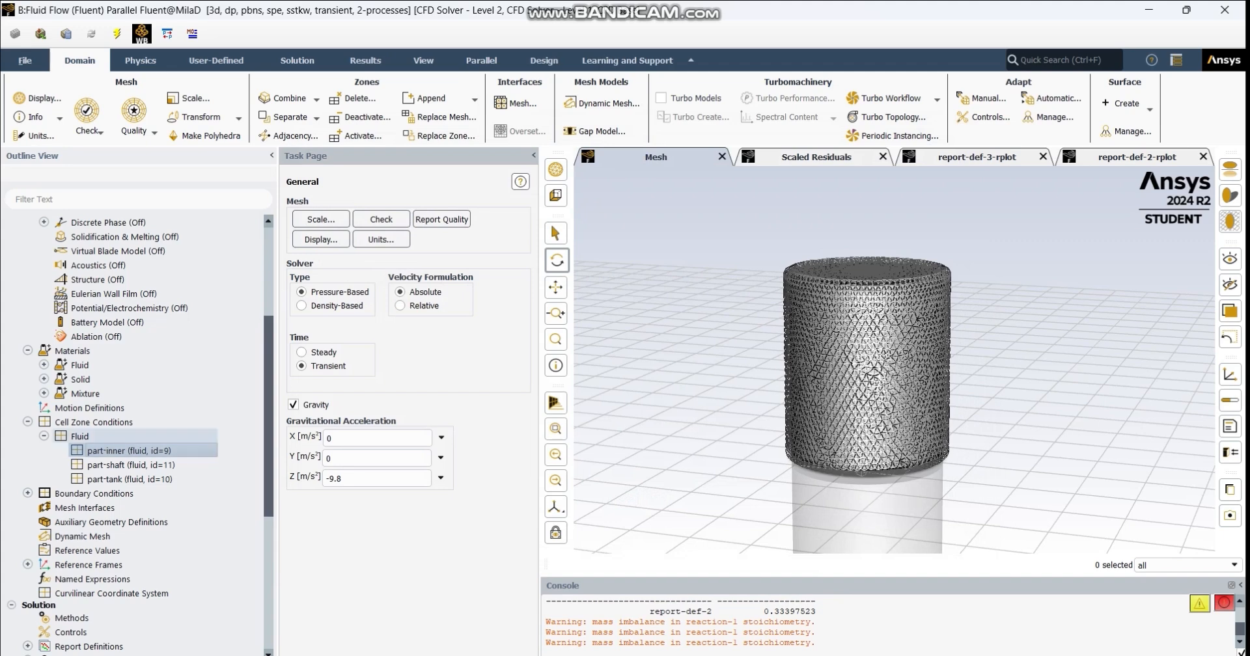
- Open the part-shaft zone's conditions, examine its frame motion settings, and close them
click(131, 465)
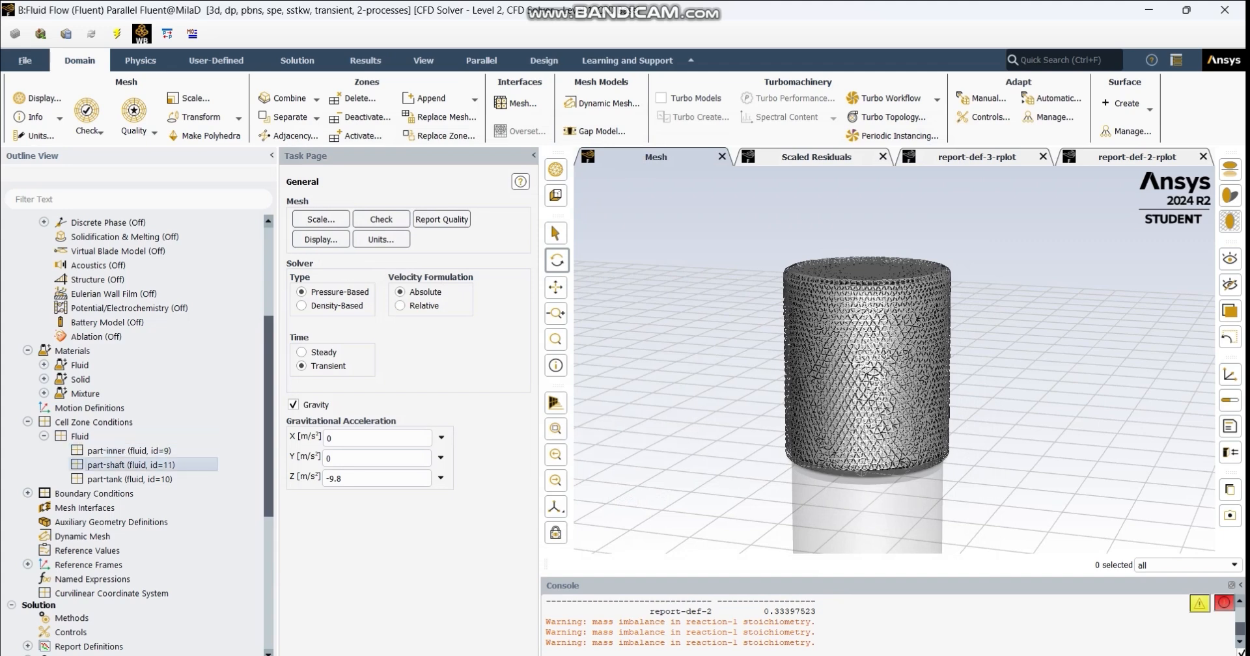
double_click(131, 465)
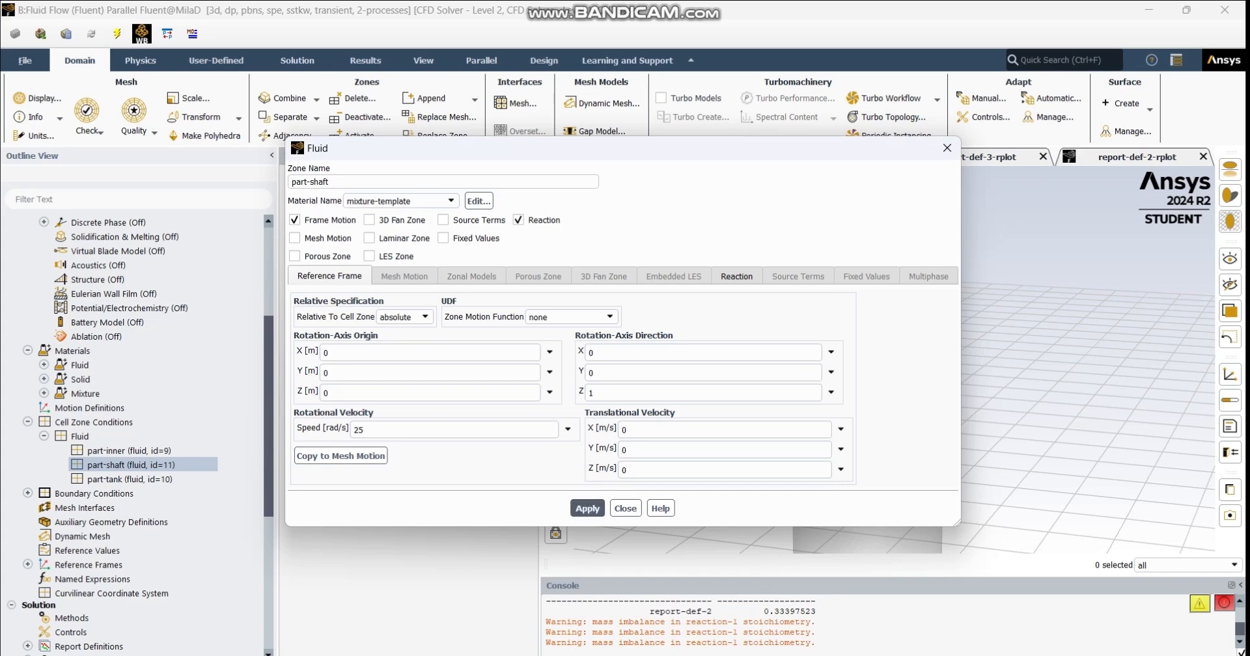
click(947, 147)
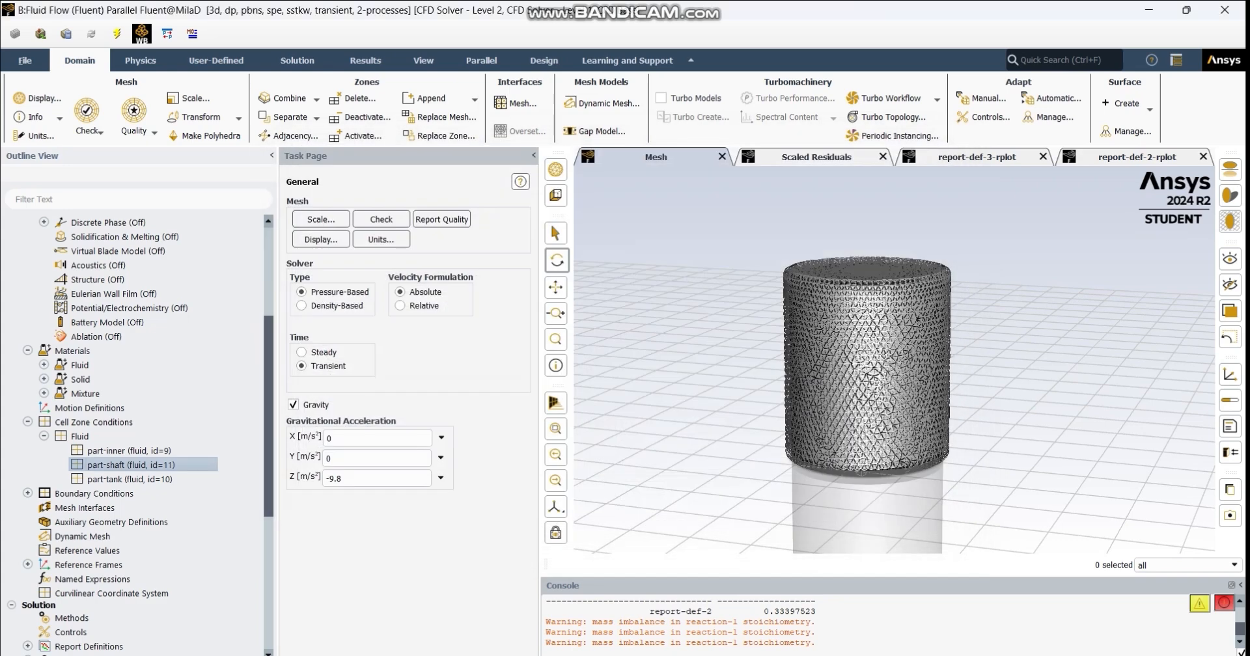
- Expand the boundary conditions and look briefly at the internal boundaries
scroll(131, 424, down, 2)
click(27, 408)
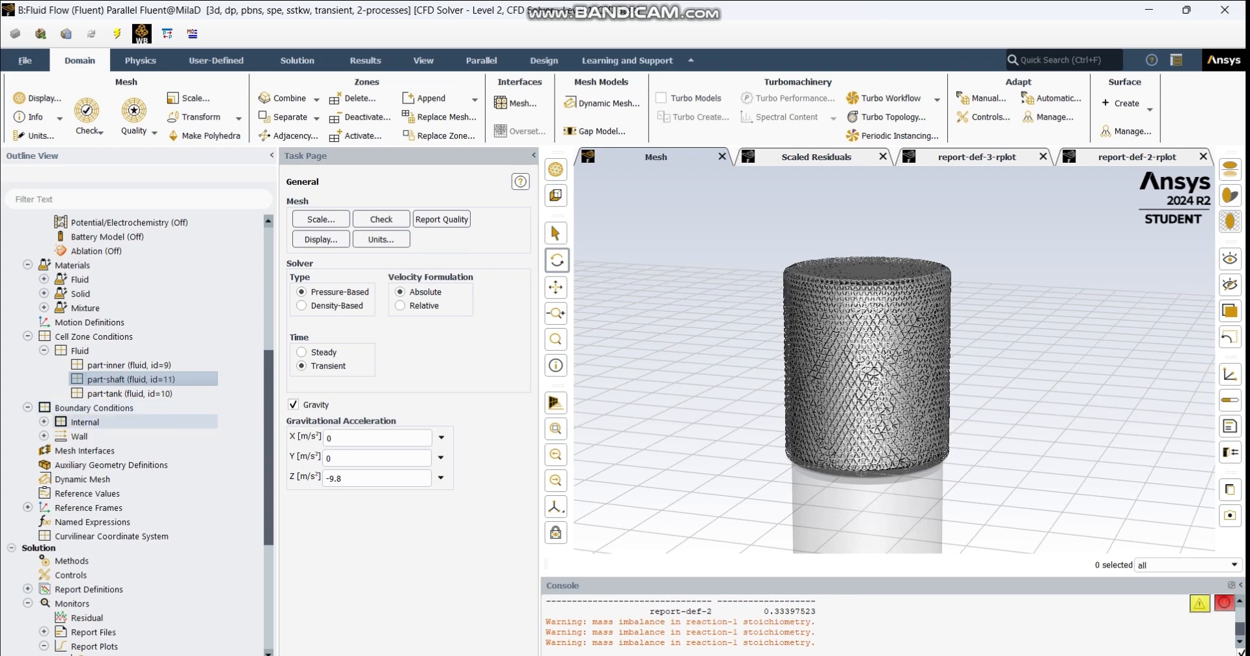
click(43, 422)
click(43, 422)
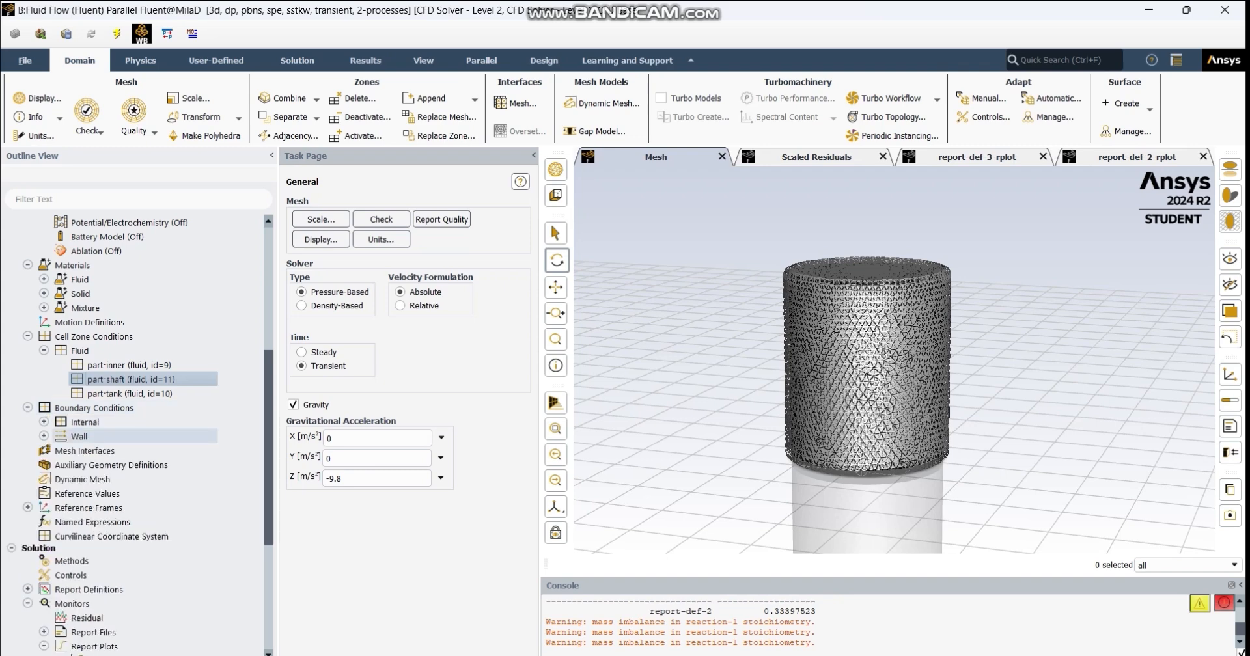
- Expand the internal boundary zones to examine them, collapse them again, and look through the remaining setup and solution entries
click(43, 422)
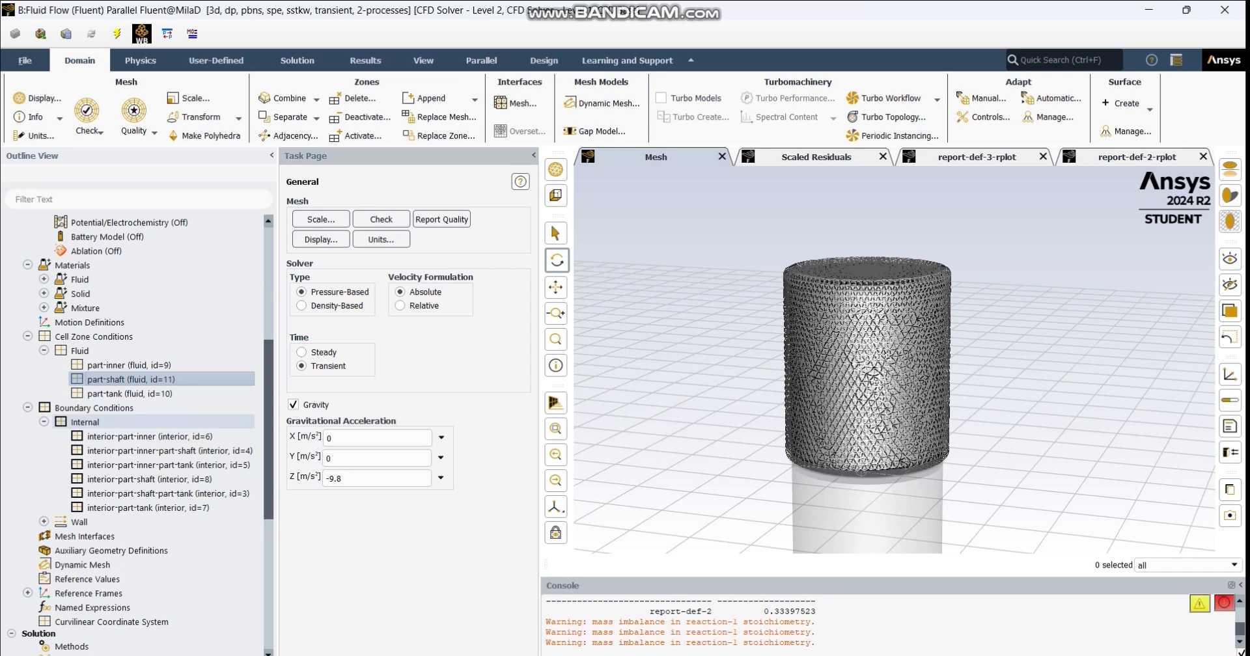
click(44, 422)
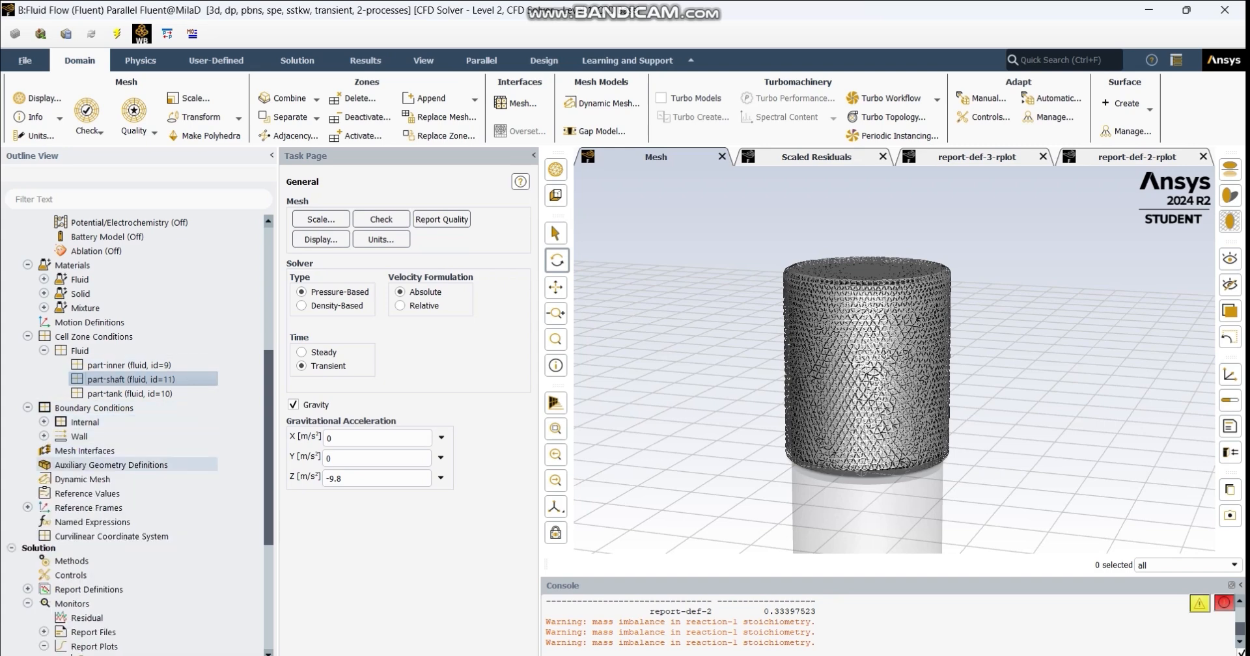
scroll(98, 450, down, 1)
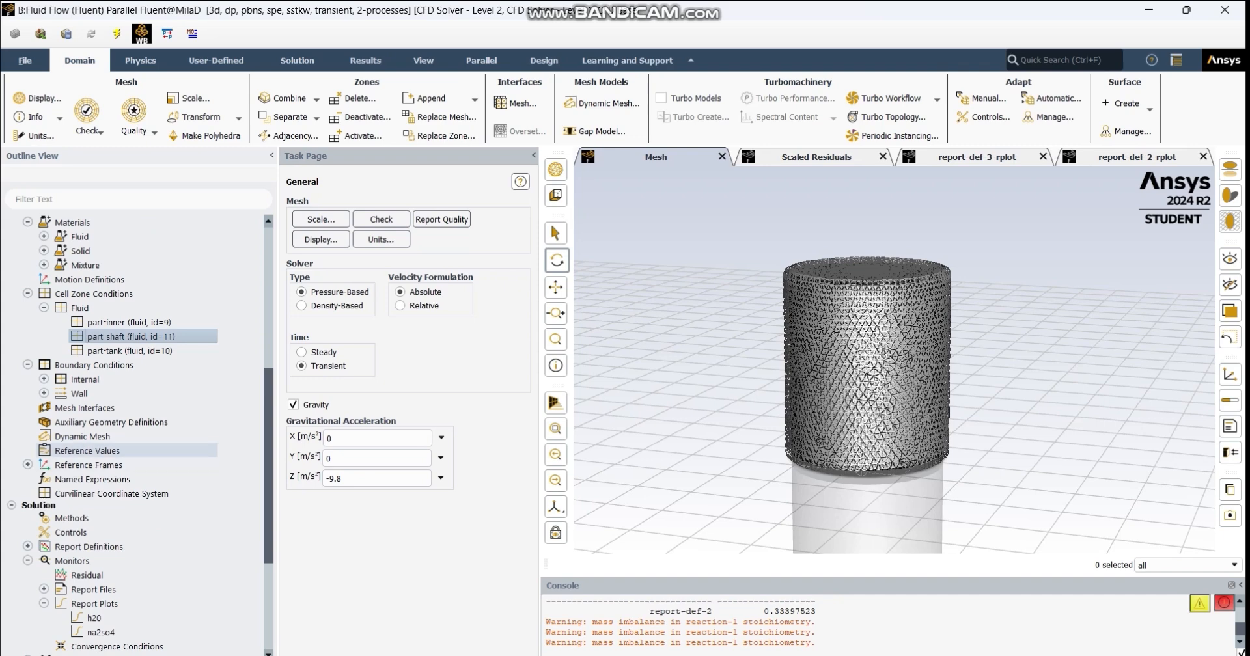
scroll(97, 449, down, 2)
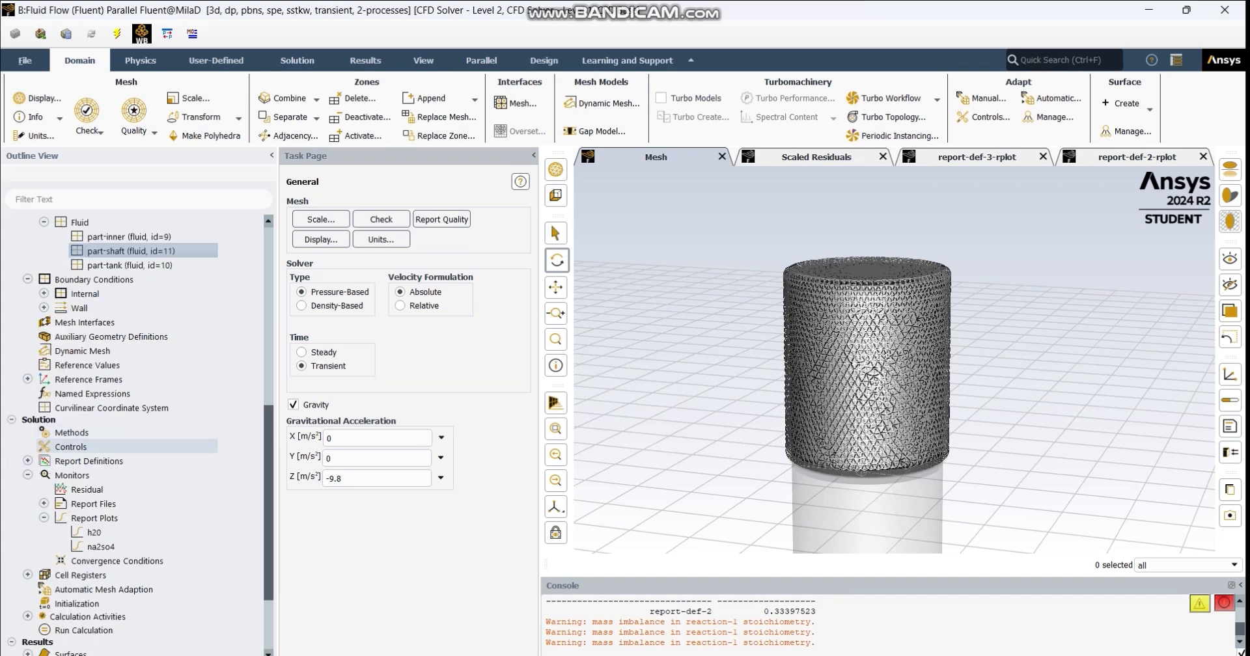
- Open the viscous model settings, examine the SST k-omega options and constants, and close them
scroll(98, 447, up, 9)
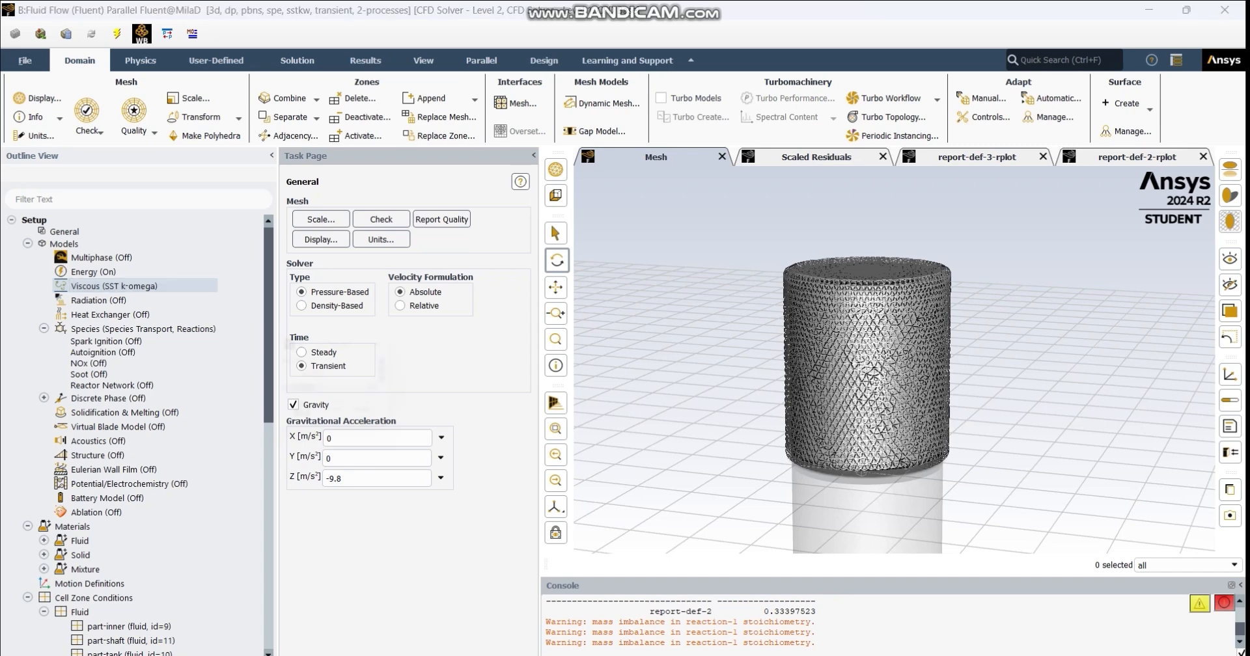
double_click(104, 286)
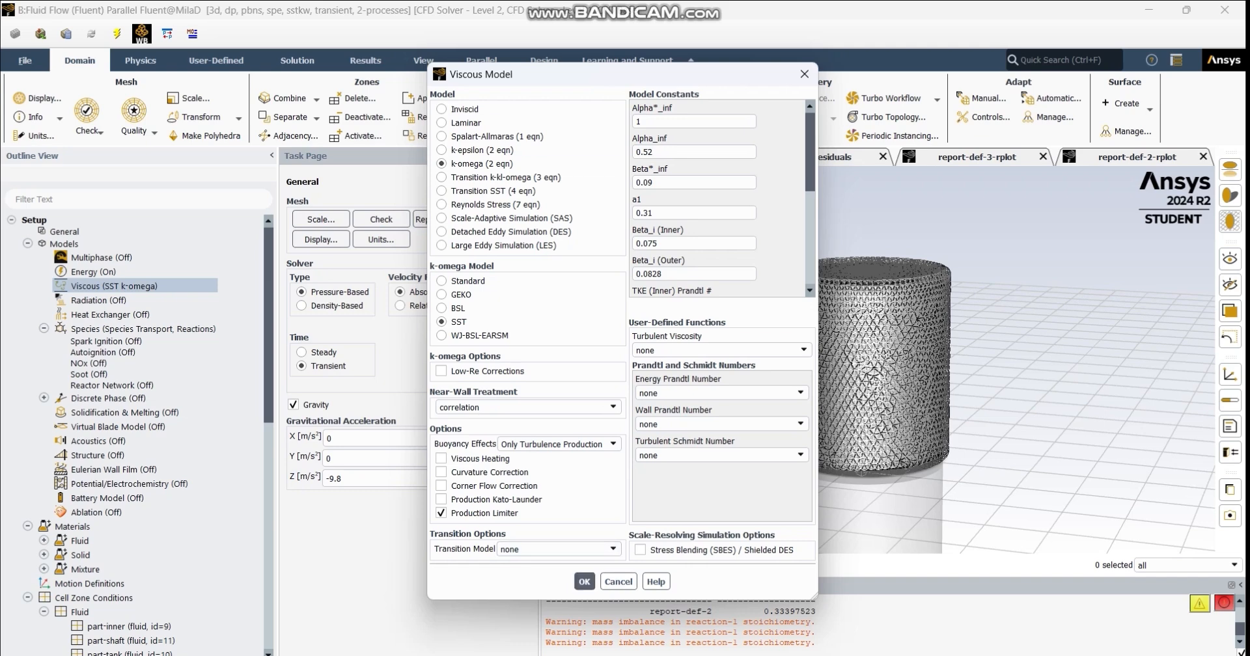
click(584, 582)
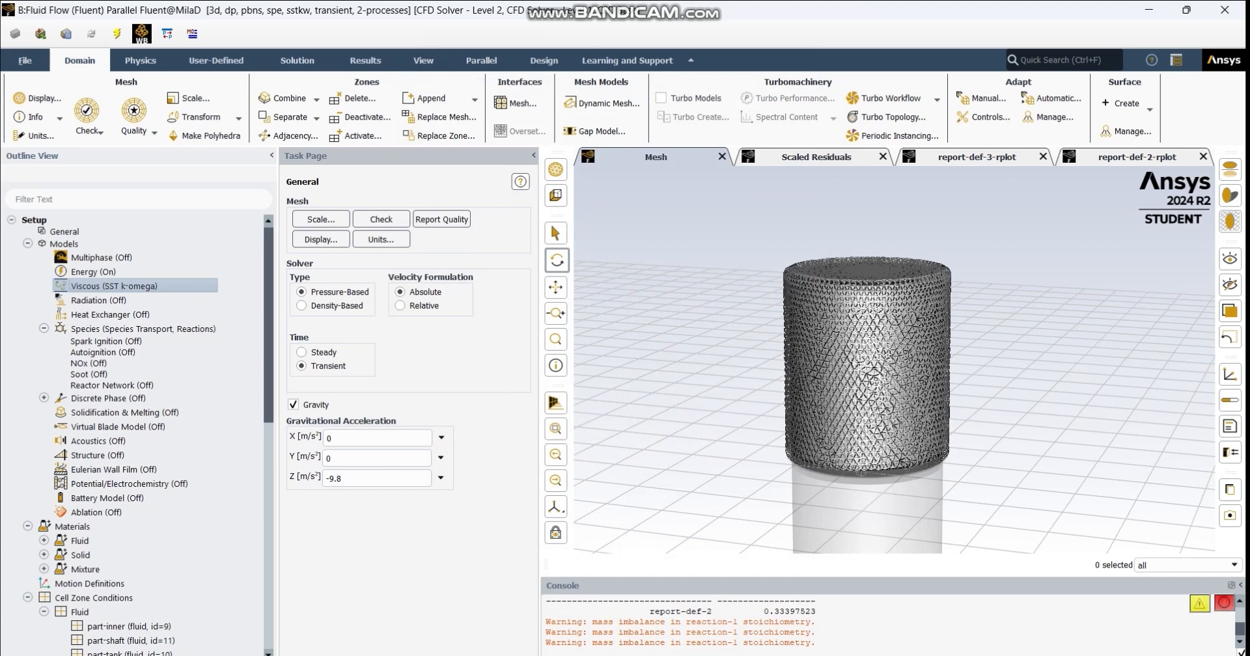
- Examine the solution methods for pressure-velocity coupling and discretization, followed by the under-relaxation factors in the solution controls
scroll(130, 495, down, 5)
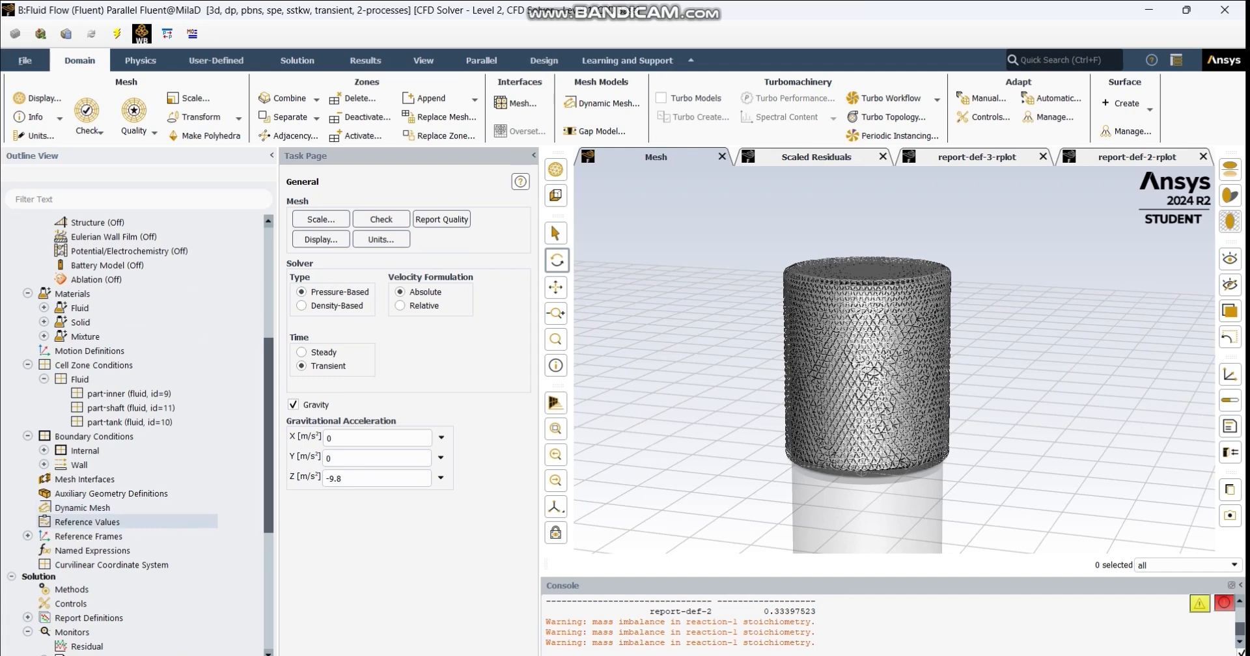
scroll(130, 528, down, 3)
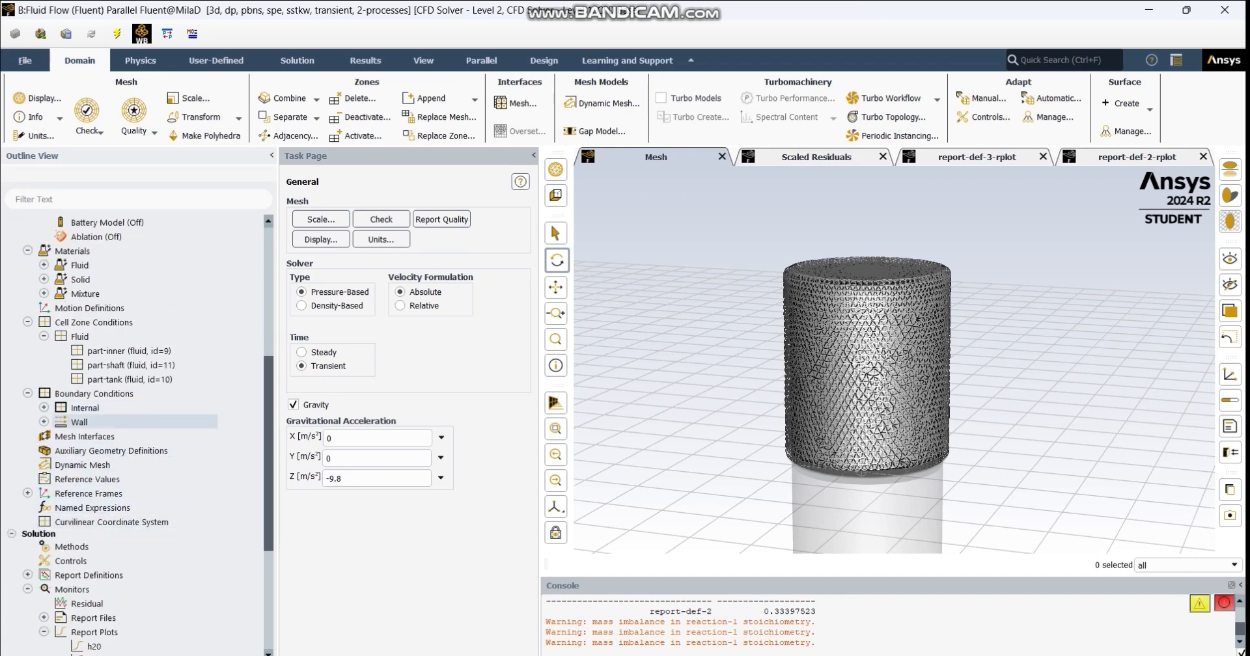
click(71, 461)
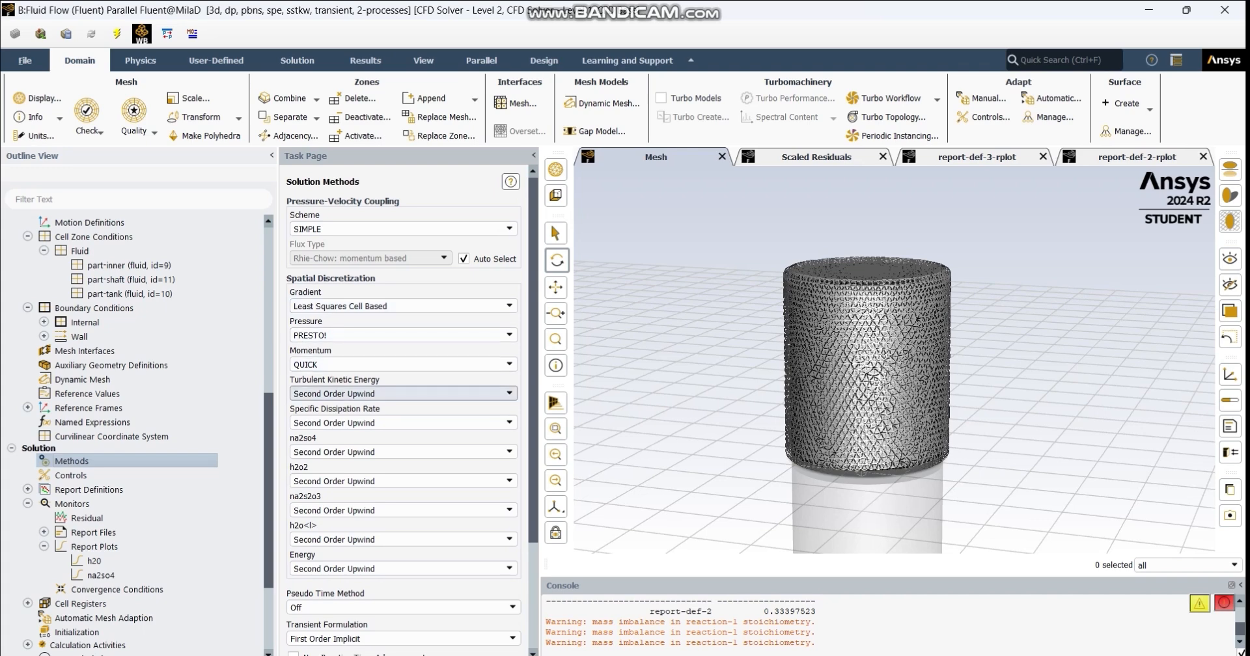
scroll(404, 393, down, 1)
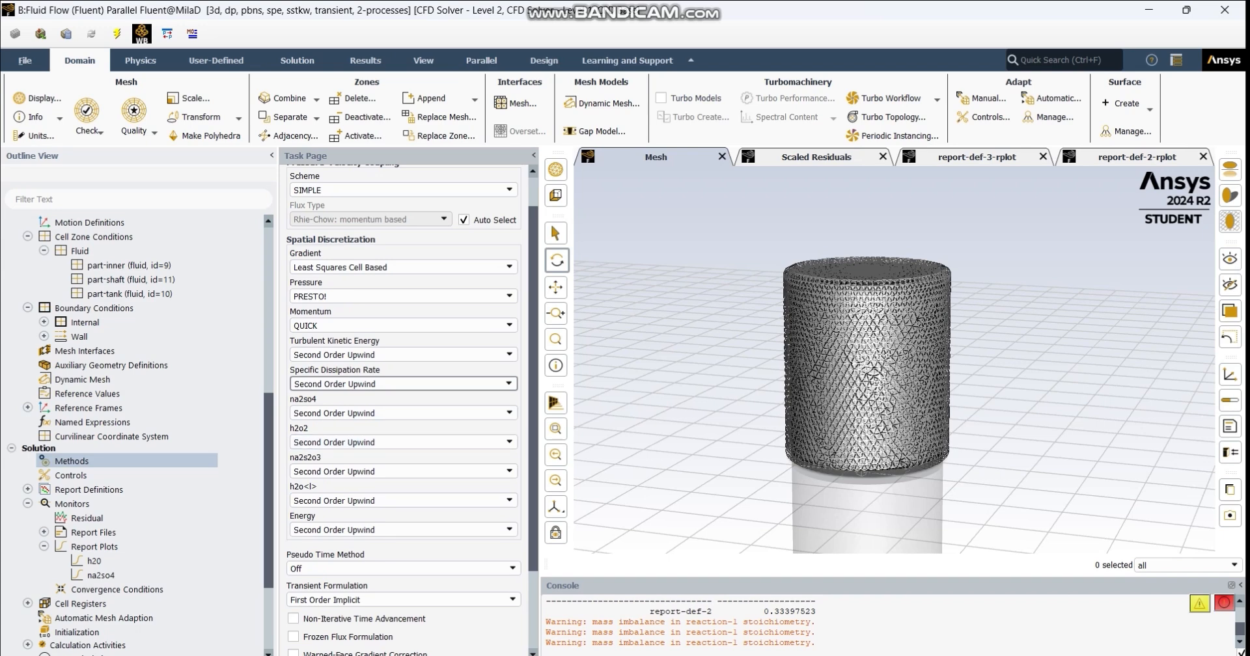
scroll(403, 432, down, 1)
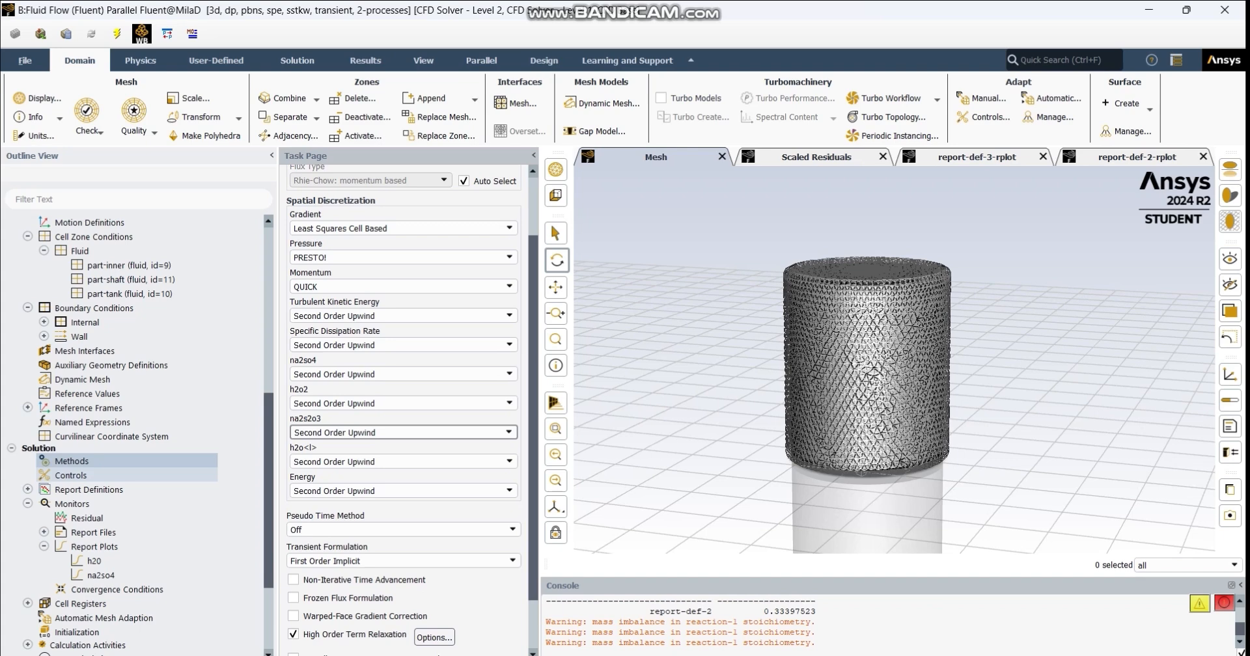
click(71, 475)
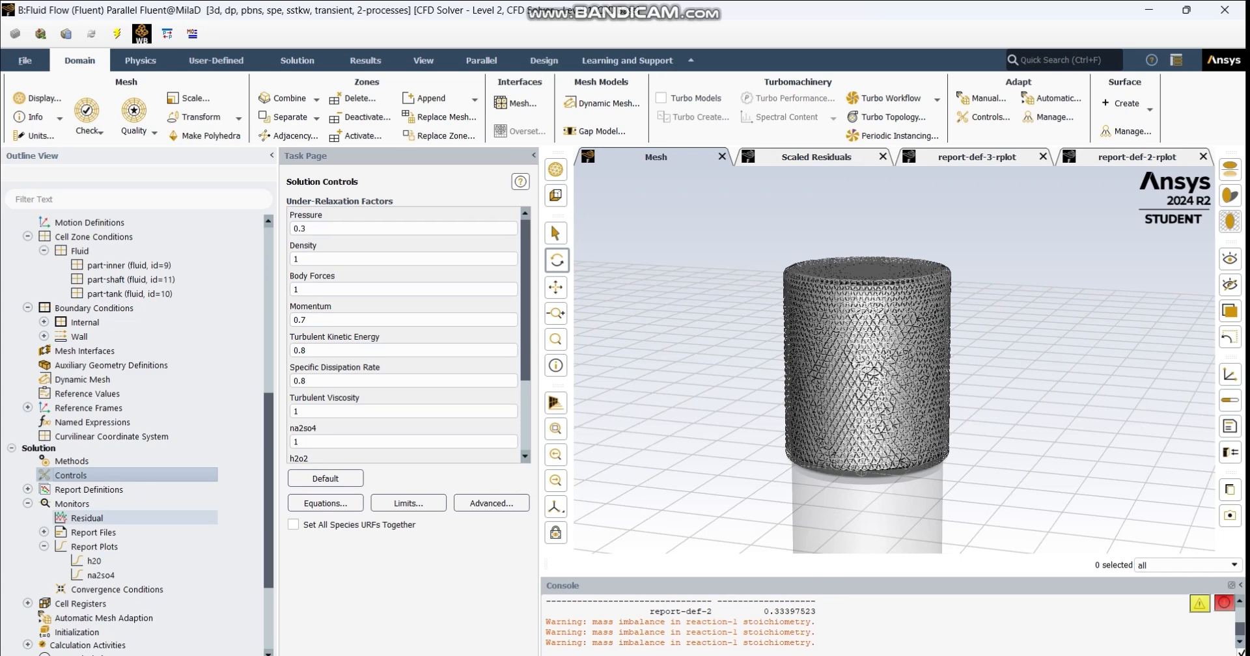
- Open the solution initialization settings, look through the initial values, and briefly view the patch options
scroll(130, 521, down, 2)
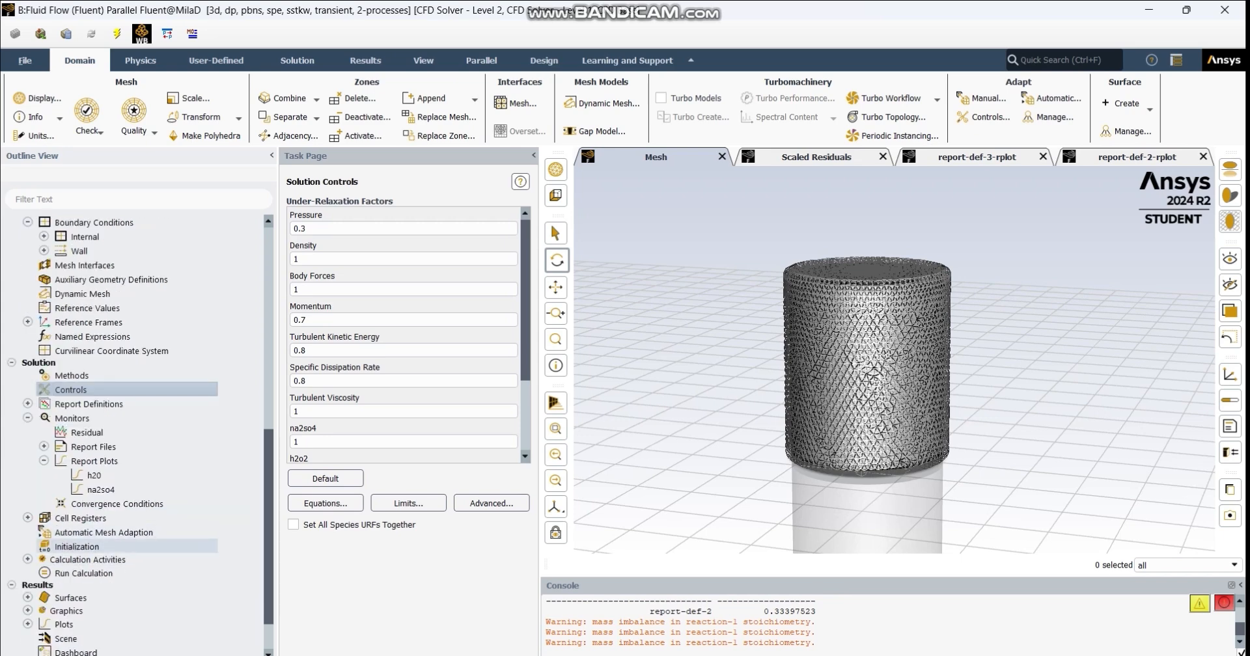
double_click(77, 547)
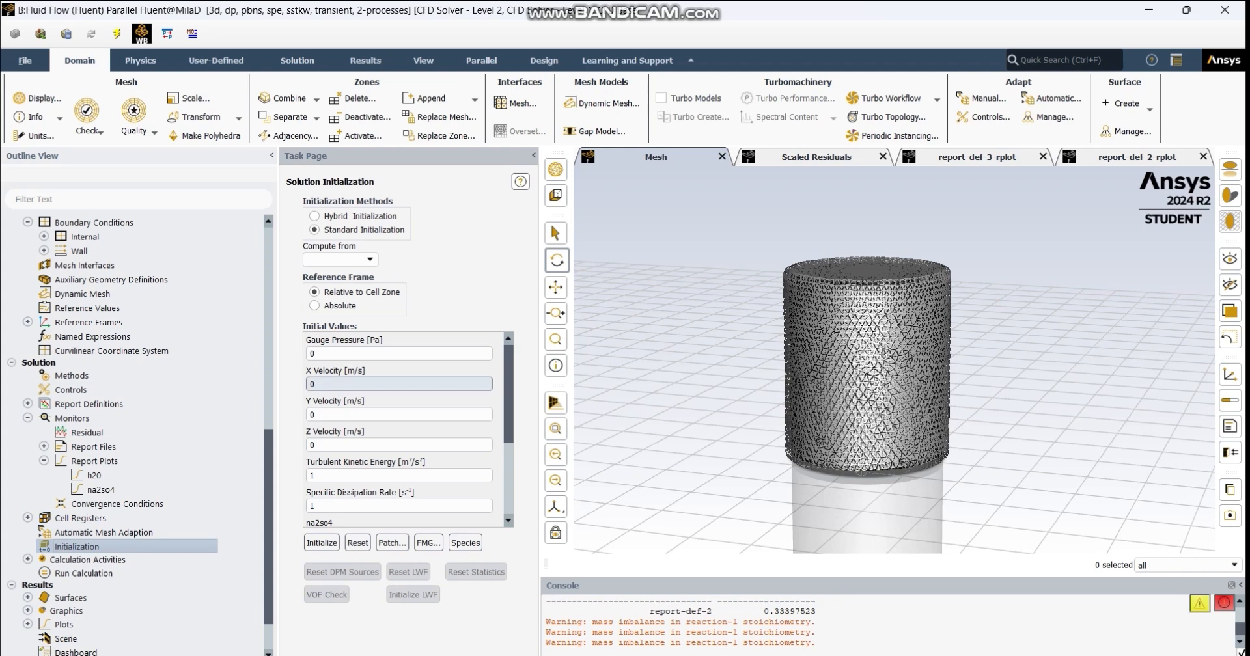
scroll(398, 430, down, 3)
scroll(399, 429, up, 3)
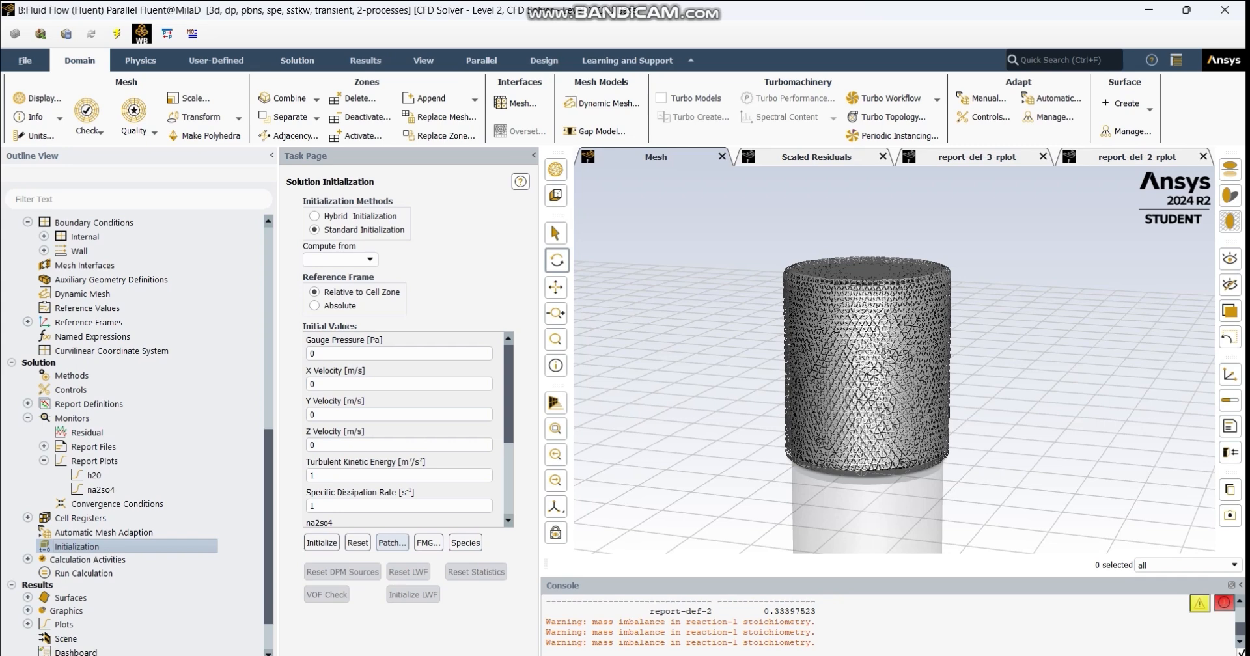
click(391, 543)
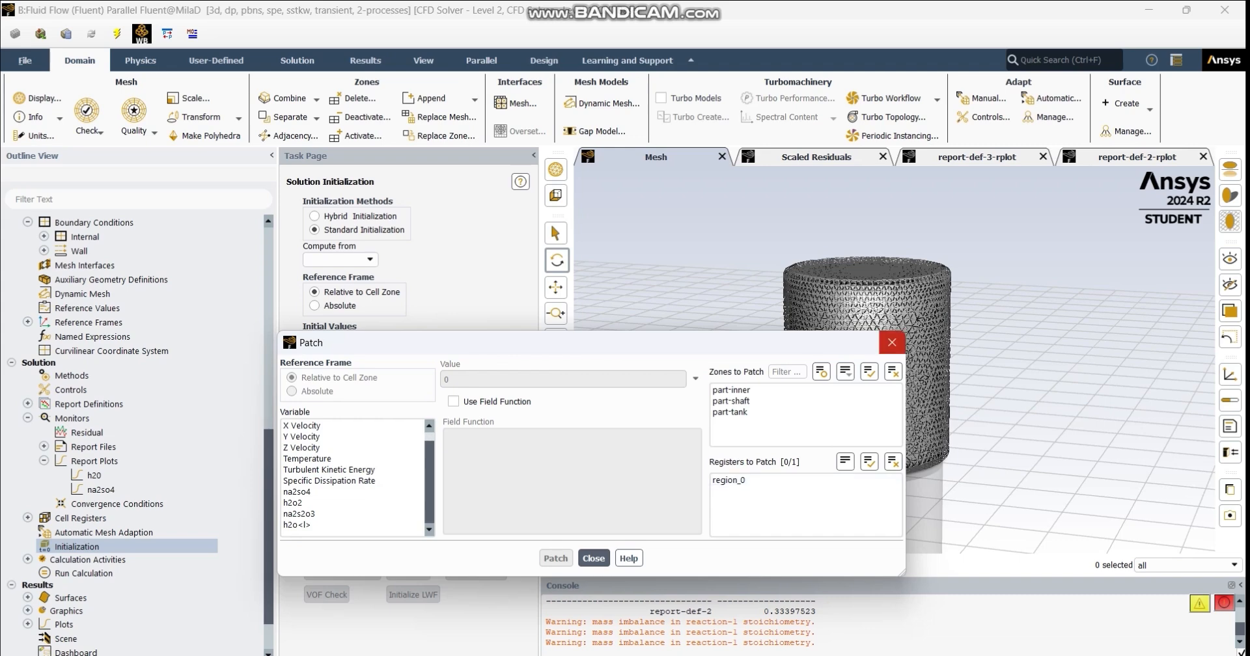
click(891, 343)
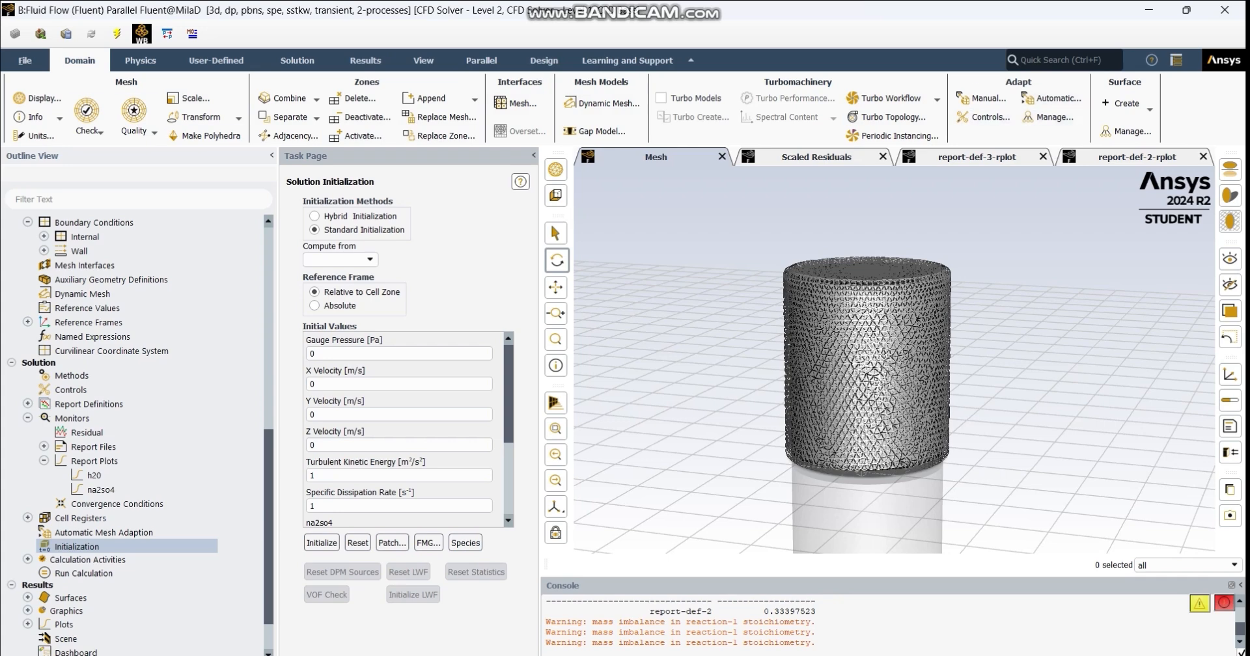
- Open automatic mesh adaption, view the options for a new region cell register, and close both dialogs without saving
click(1051, 98)
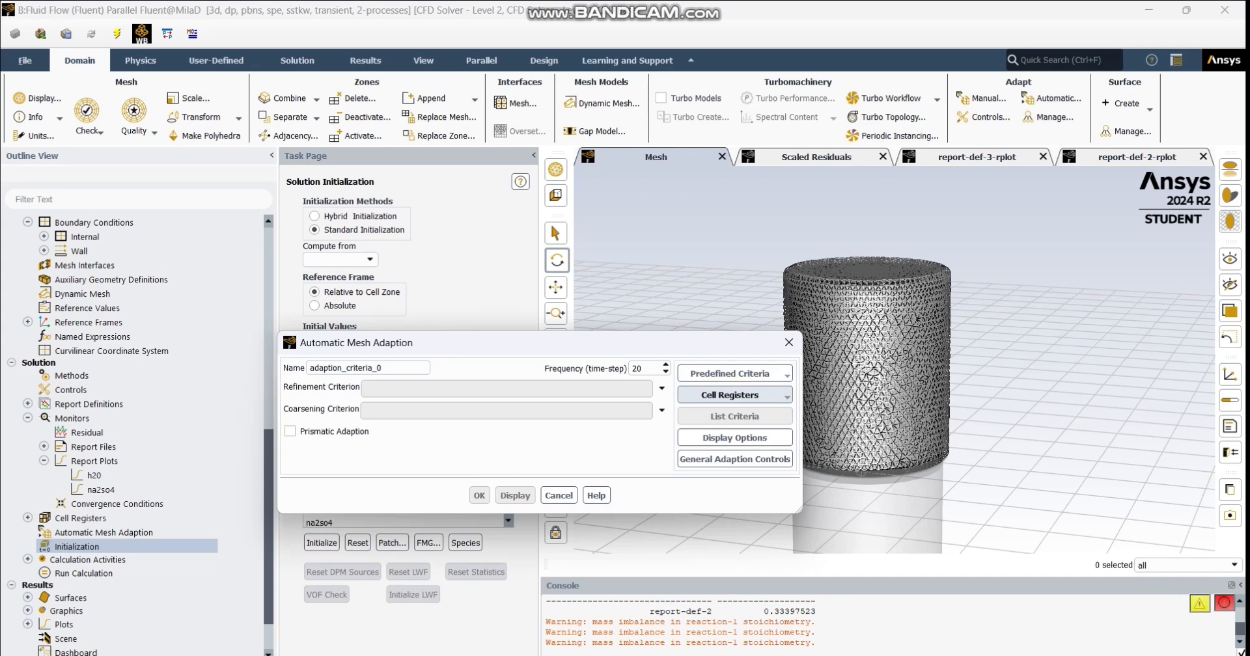
click(730, 395)
mouse_move(700, 412)
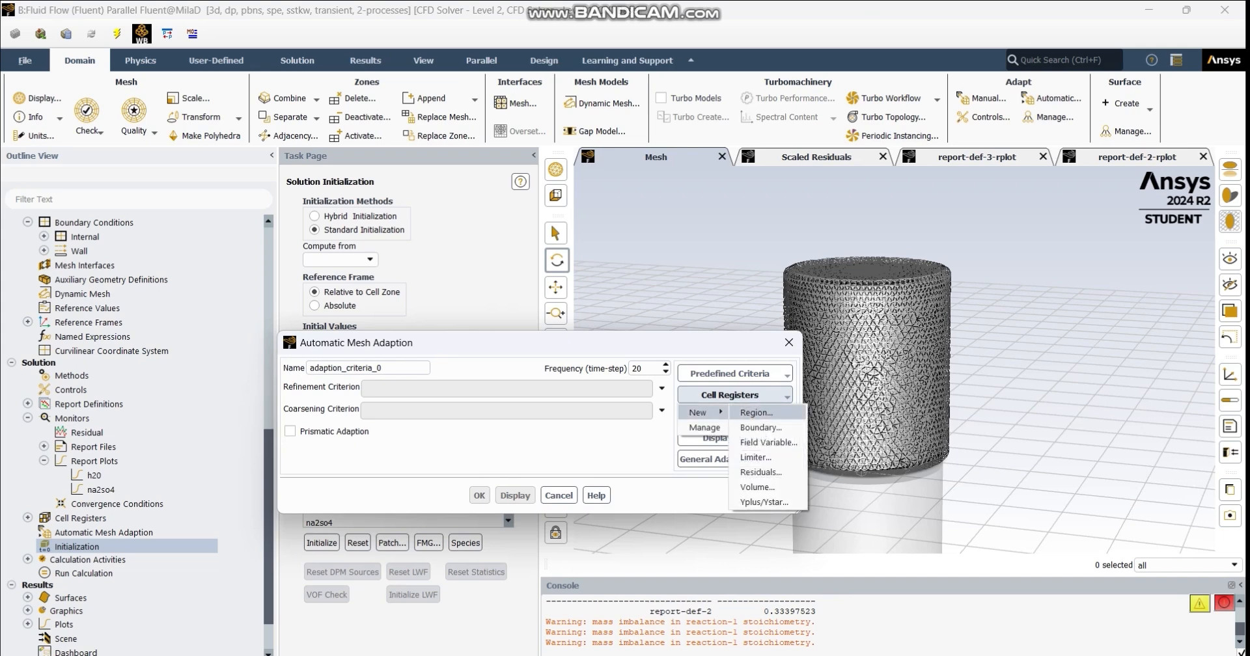
click(755, 412)
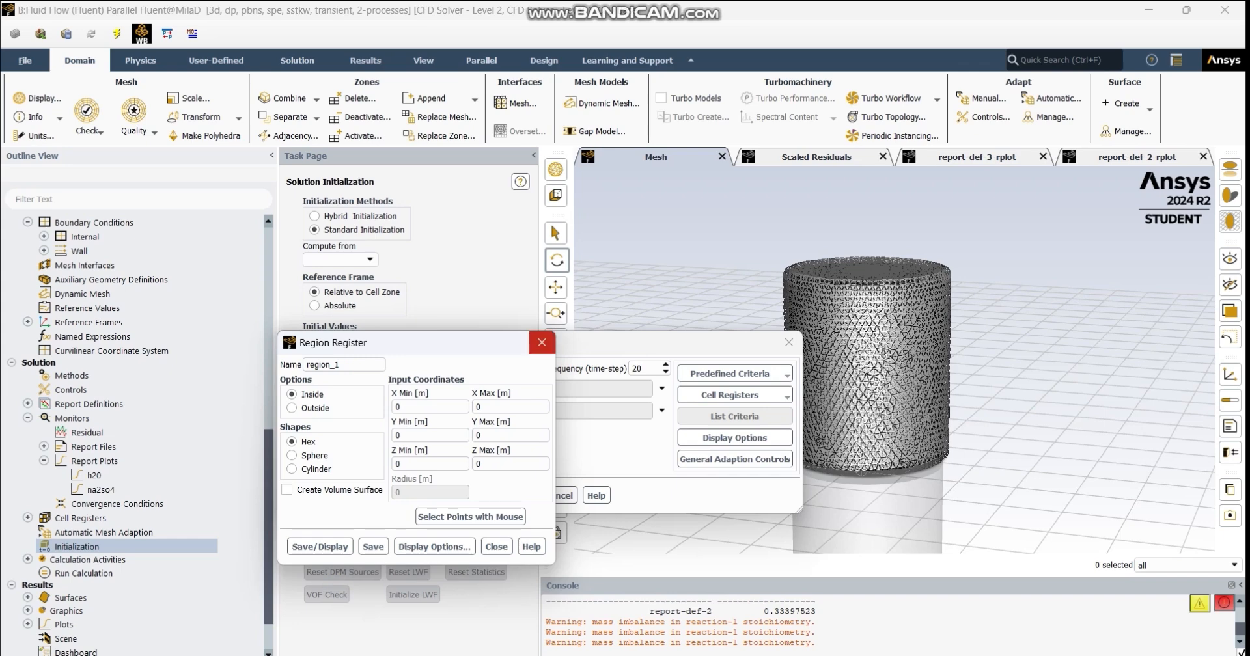
click(542, 343)
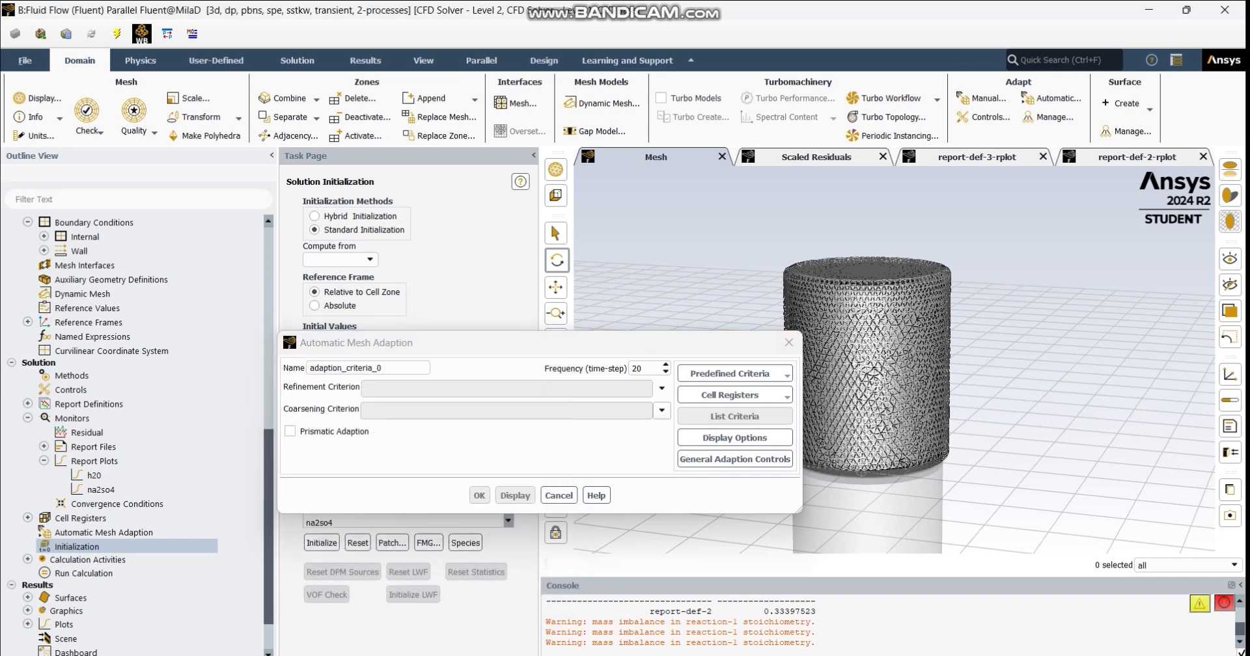
click(789, 343)
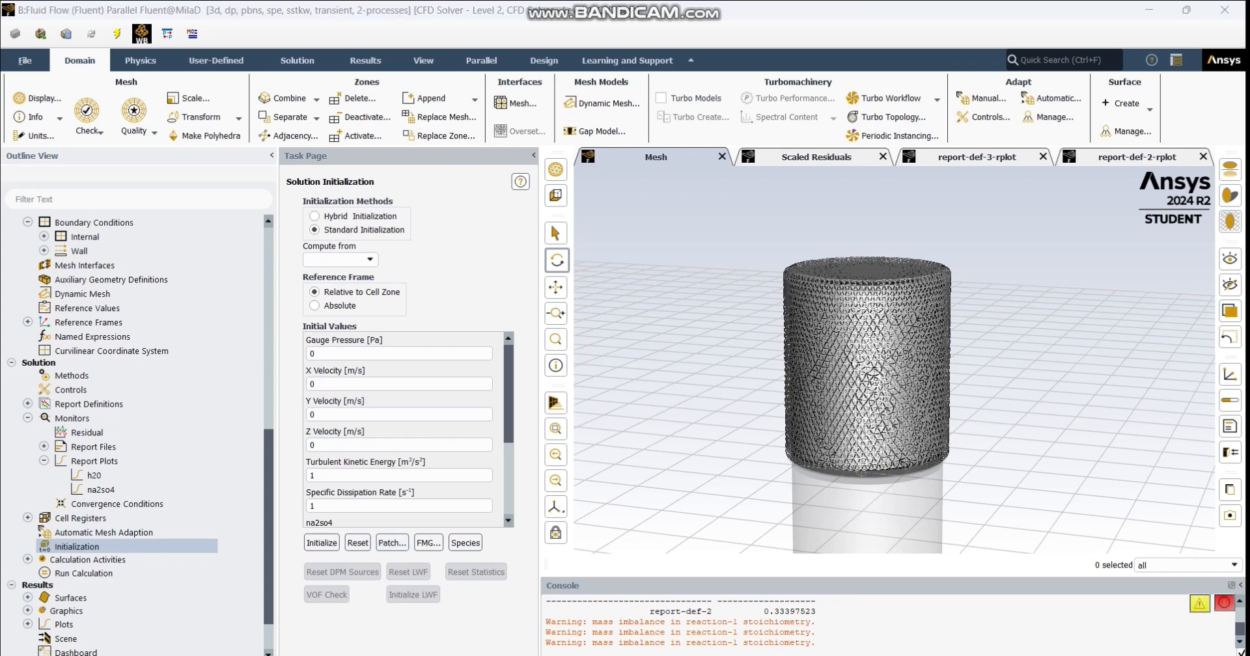
- Open the patch settings, select register region_0, review the na2so4, h2o2, na2s2o3 and h2o<l> variables, and close without patching
click(392, 542)
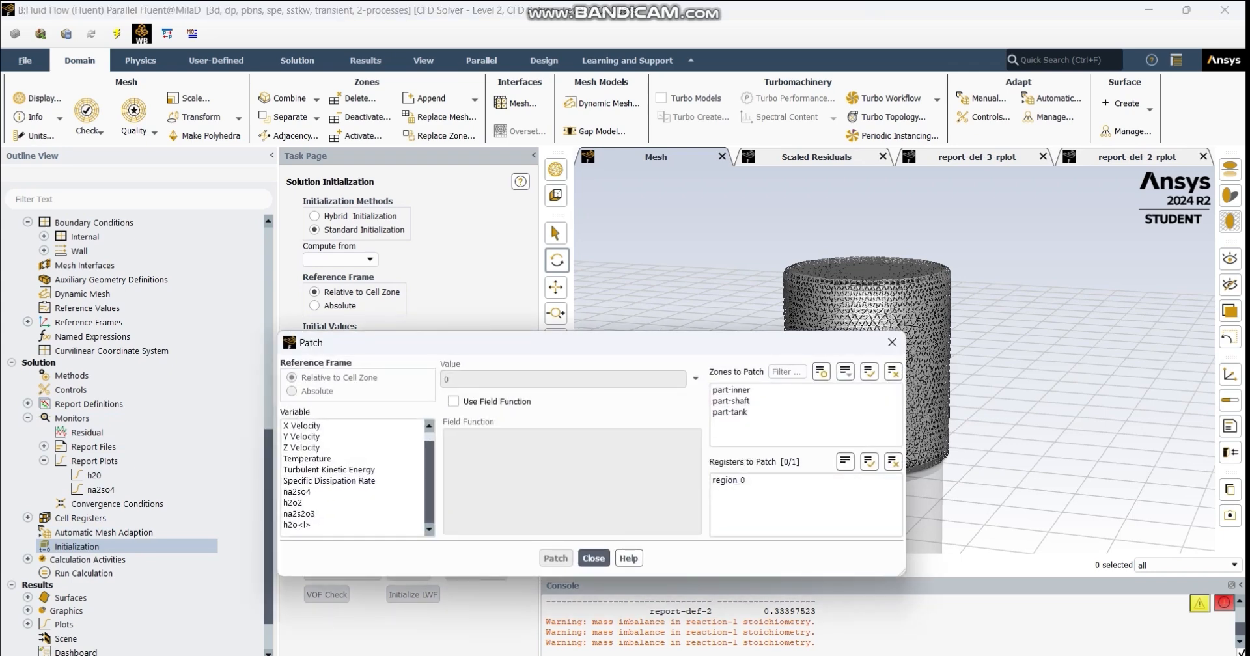
click(312, 491)
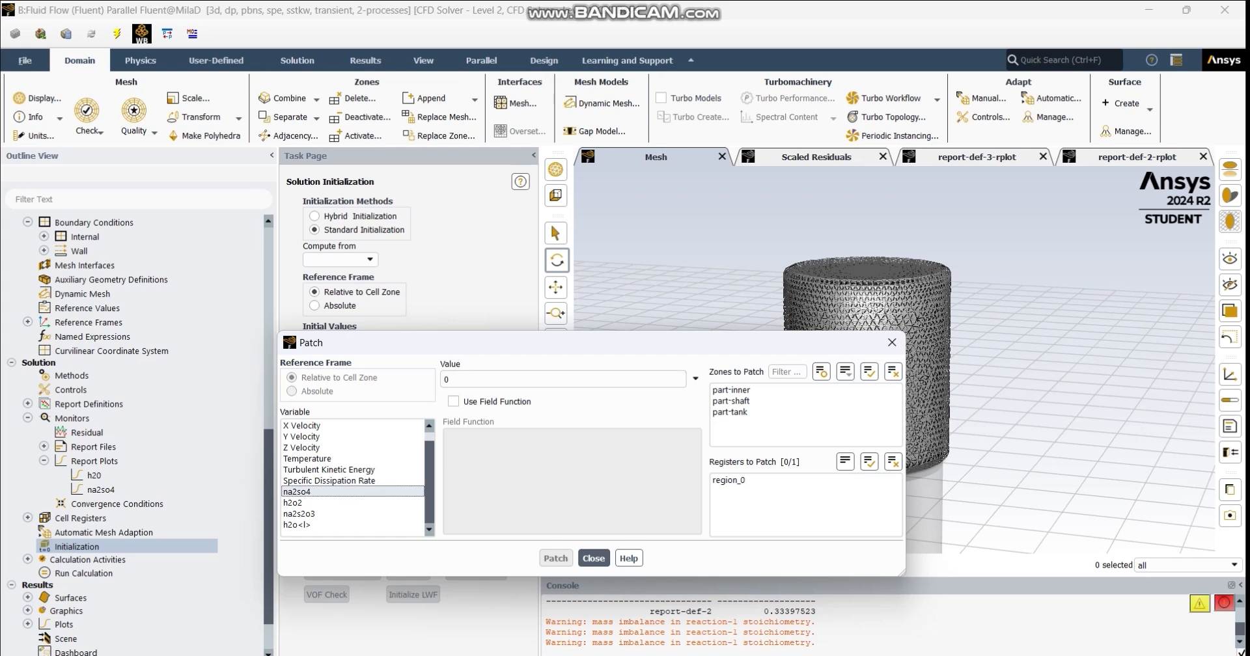
click(312, 503)
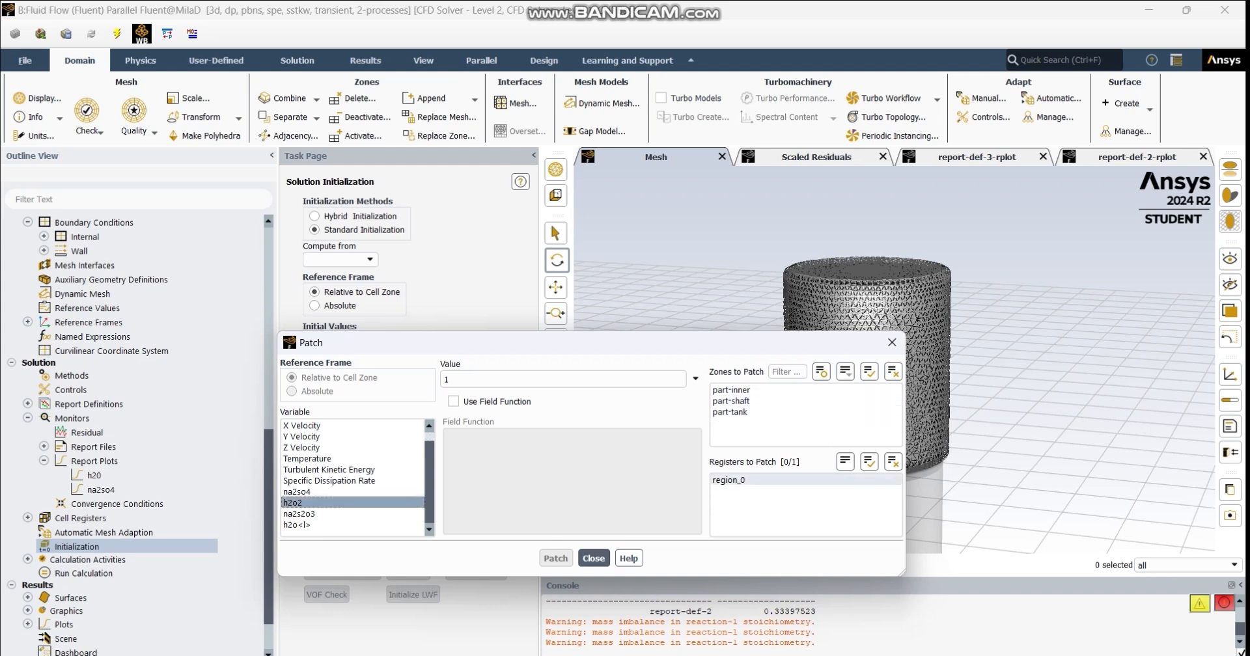
click(743, 480)
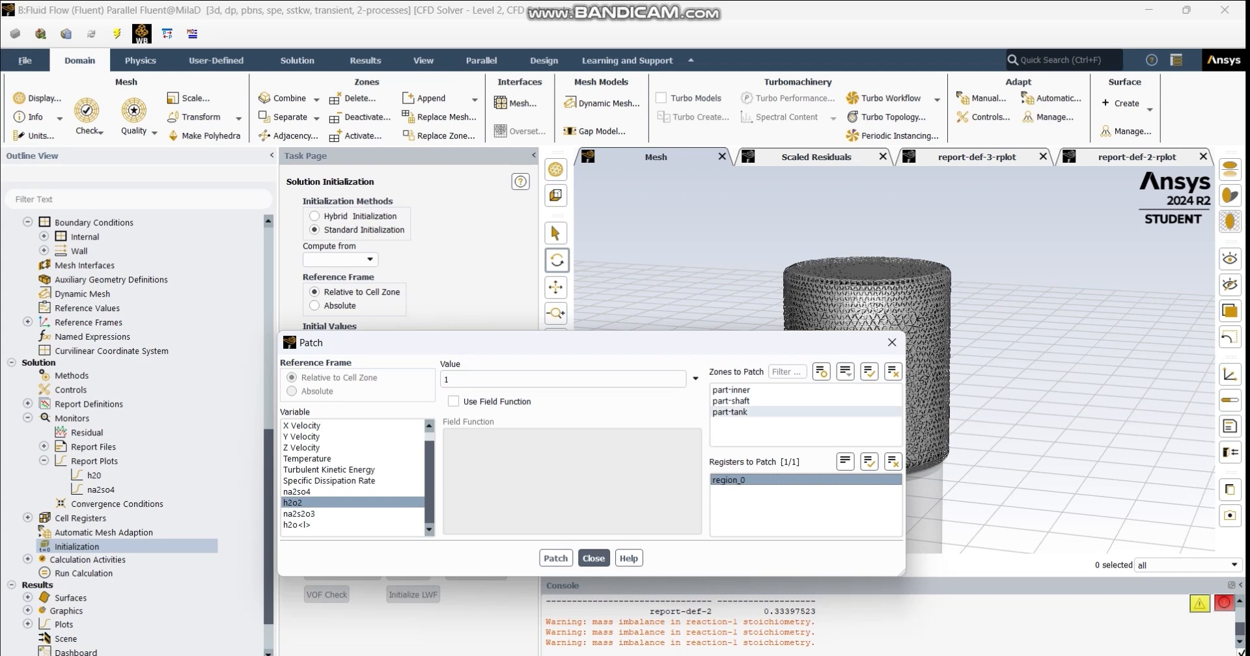
click(312, 515)
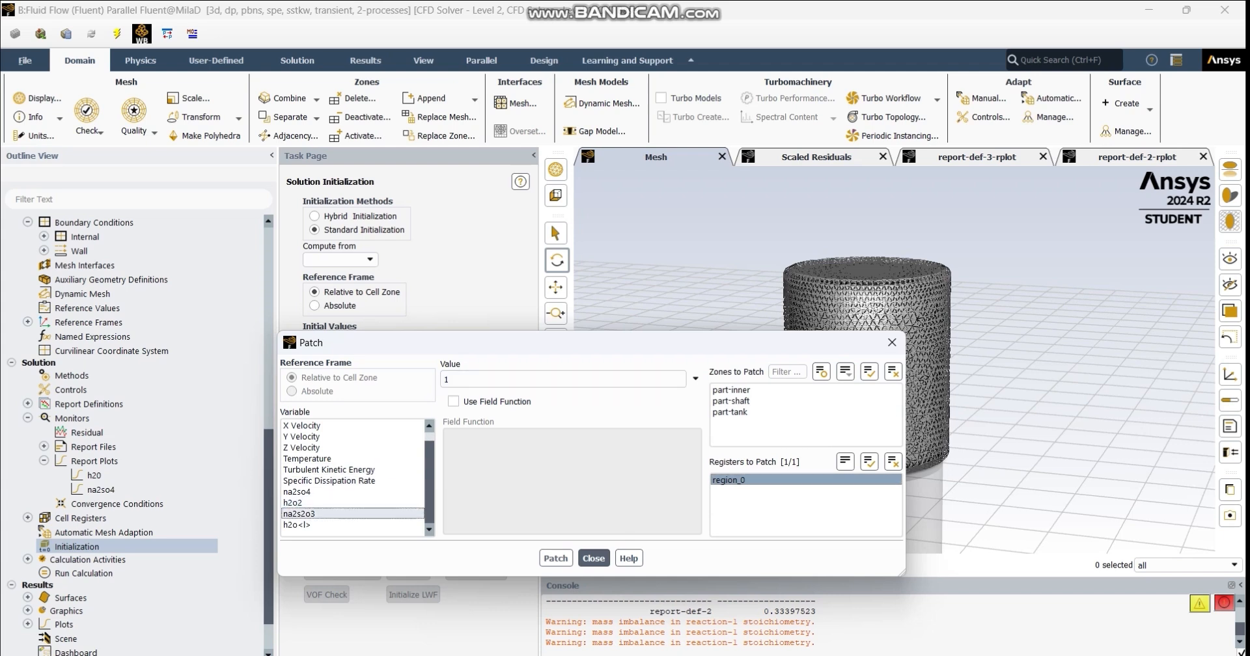
click(300, 503)
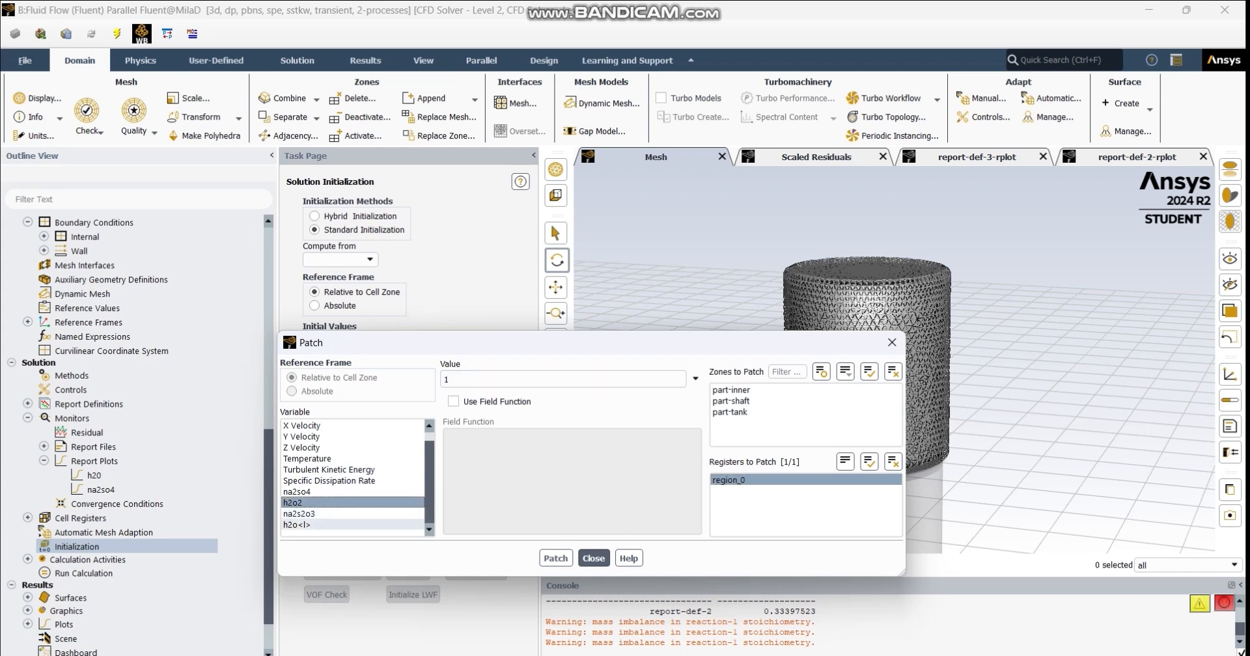
click(306, 525)
click(306, 514)
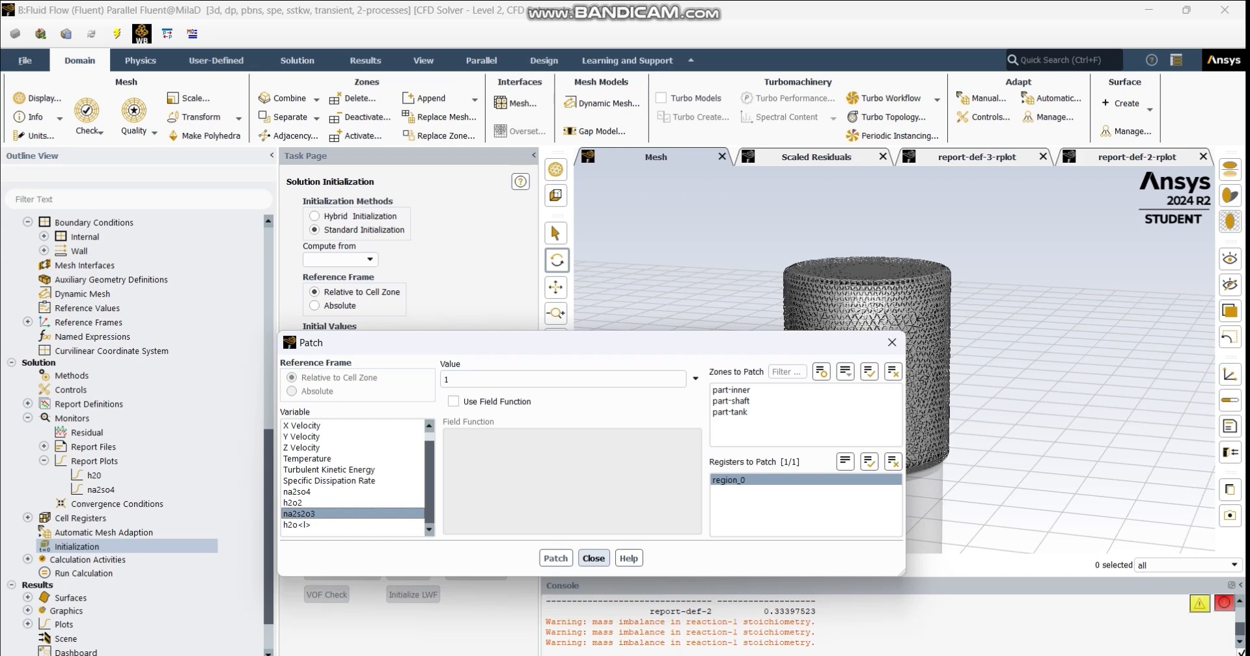
click(593, 558)
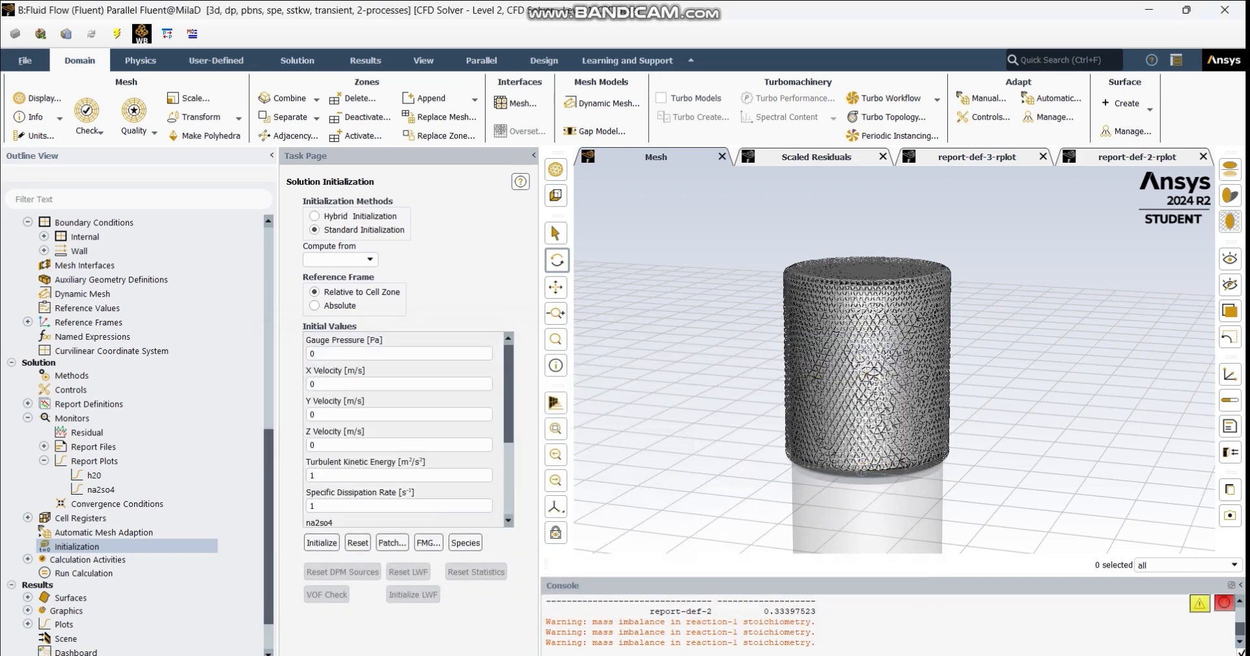
- Examine the species and temperature initial values and the time-step settings for running the calculation
scroll(399, 429, down, 5)
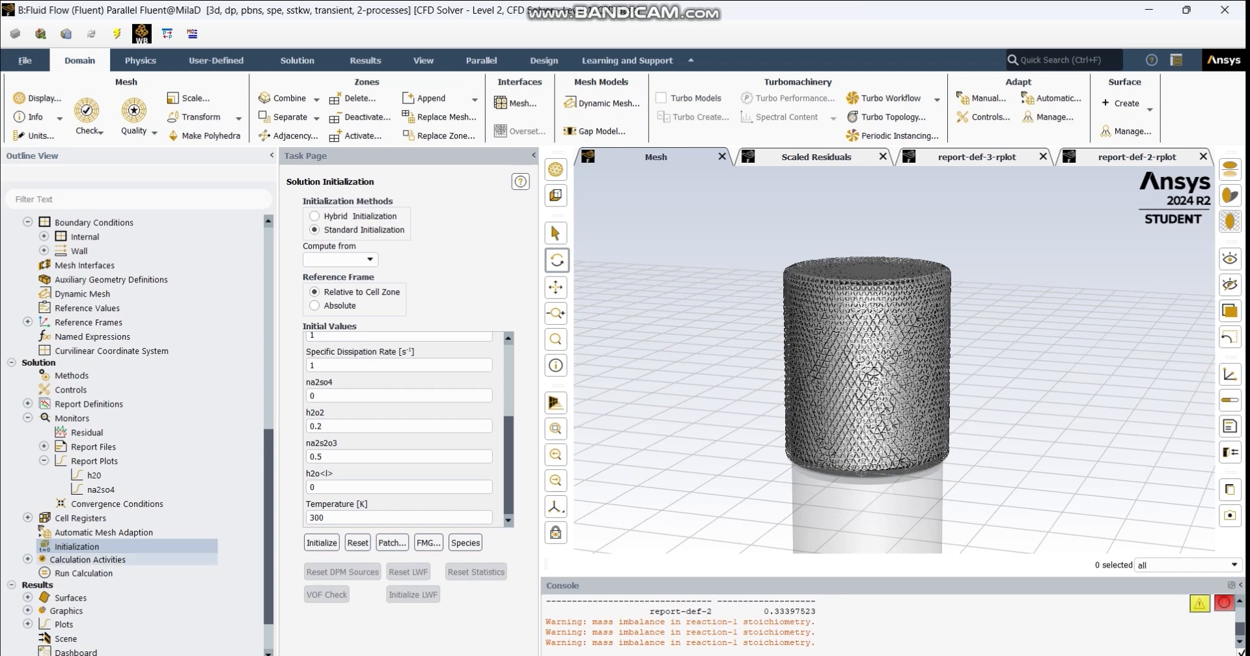
click(83, 573)
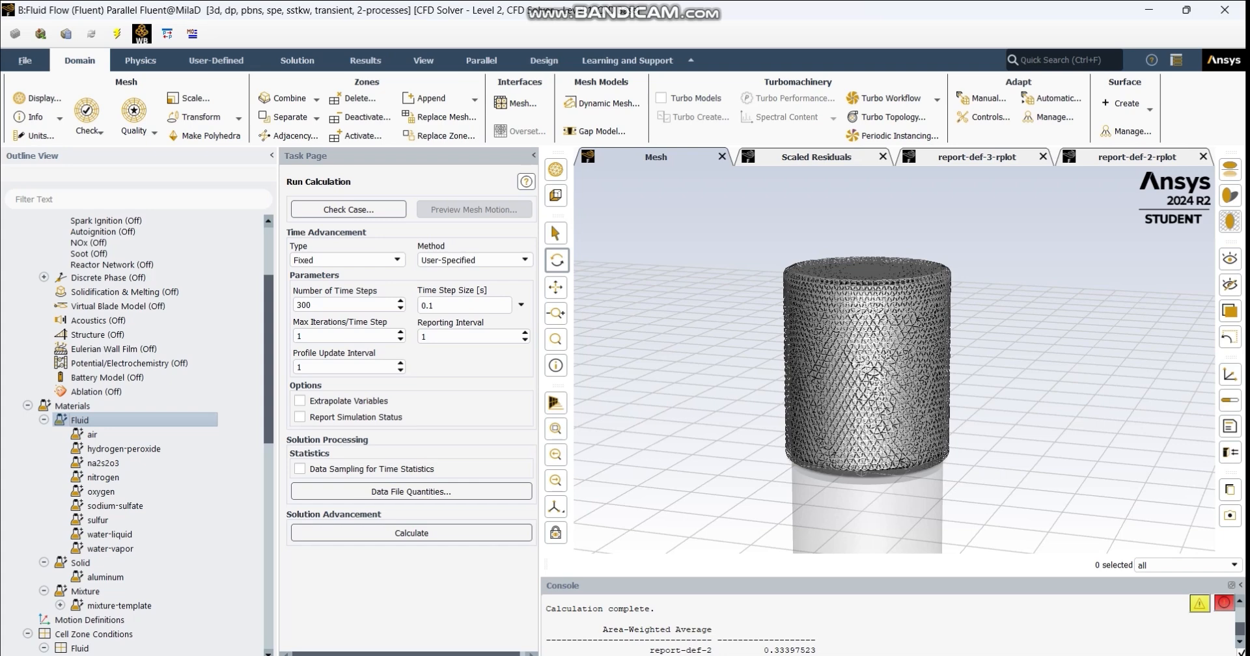
- Display the scaled residuals plot, examine its curves, and bring up the report-def-3-rplot plot
click(816, 157)
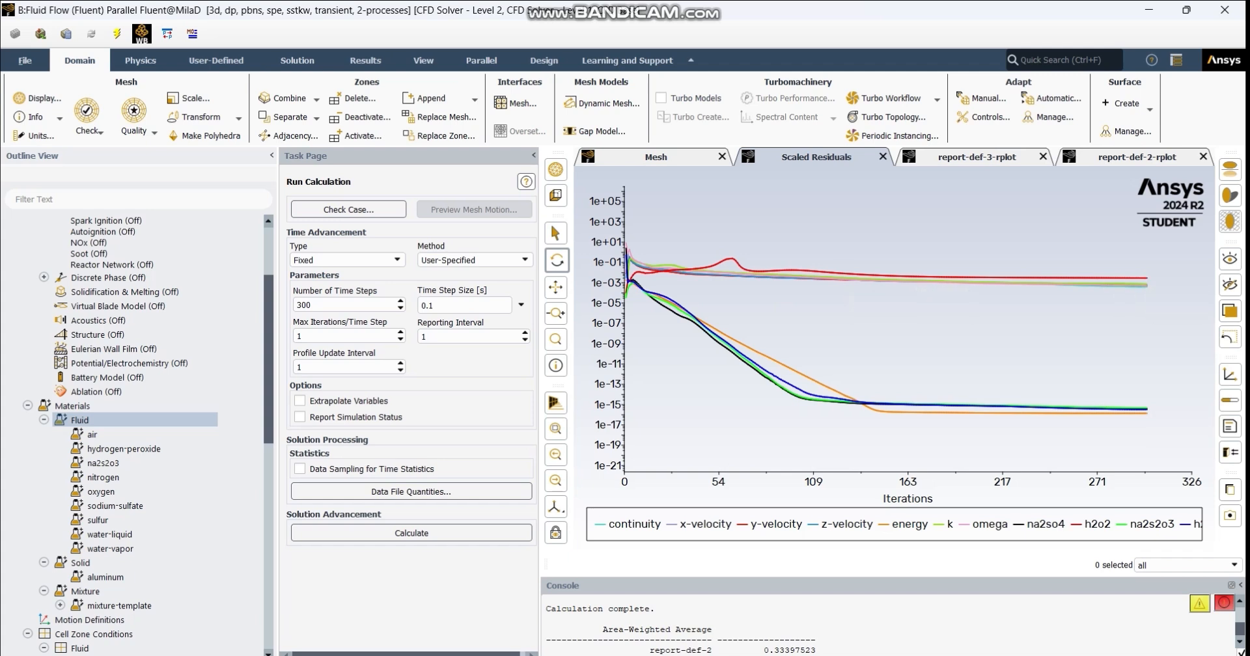
mouse_move(1142, 285)
mouse_move(1118, 409)
mouse_move(1022, 279)
click(976, 158)
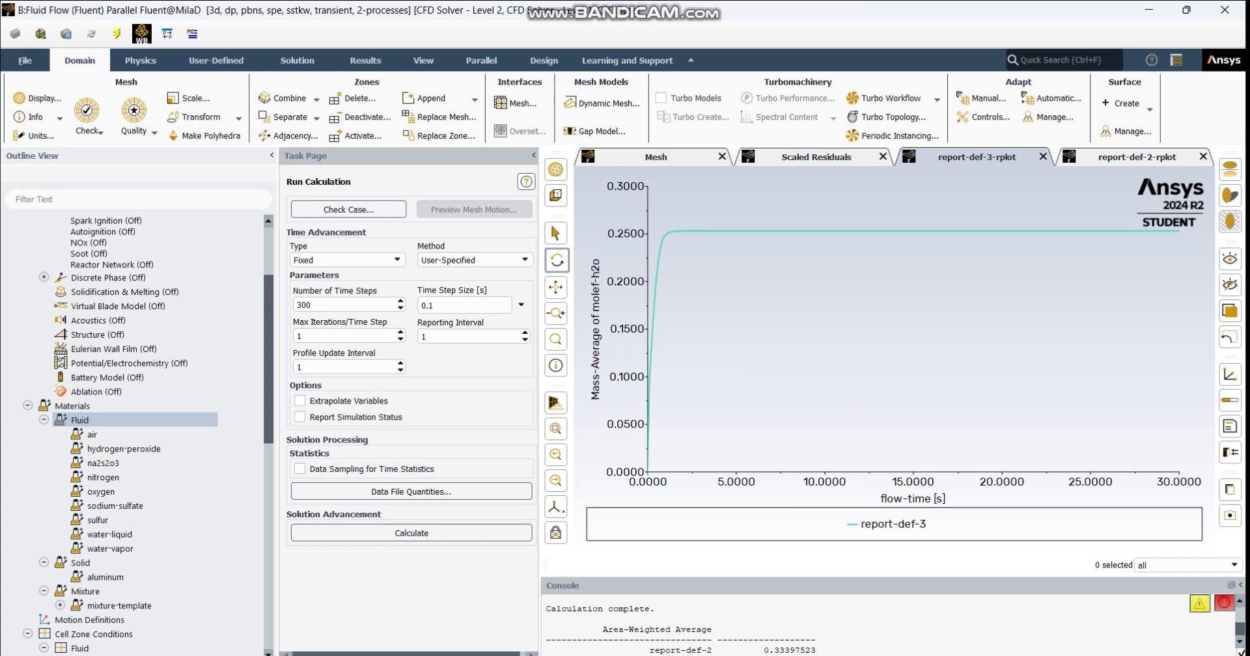
- Display the report-def-2-rplot plot, examine its na2so4 curve, and highlight the report-def-2 value in the console
click(1137, 157)
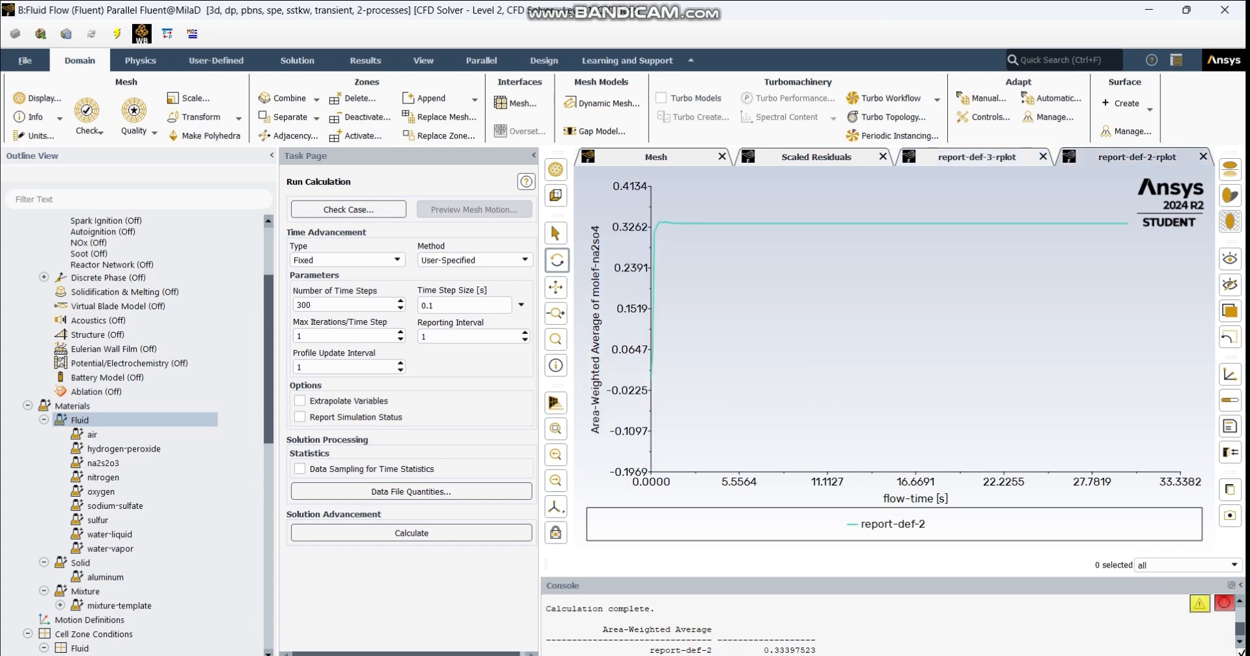
mouse_move(654, 325)
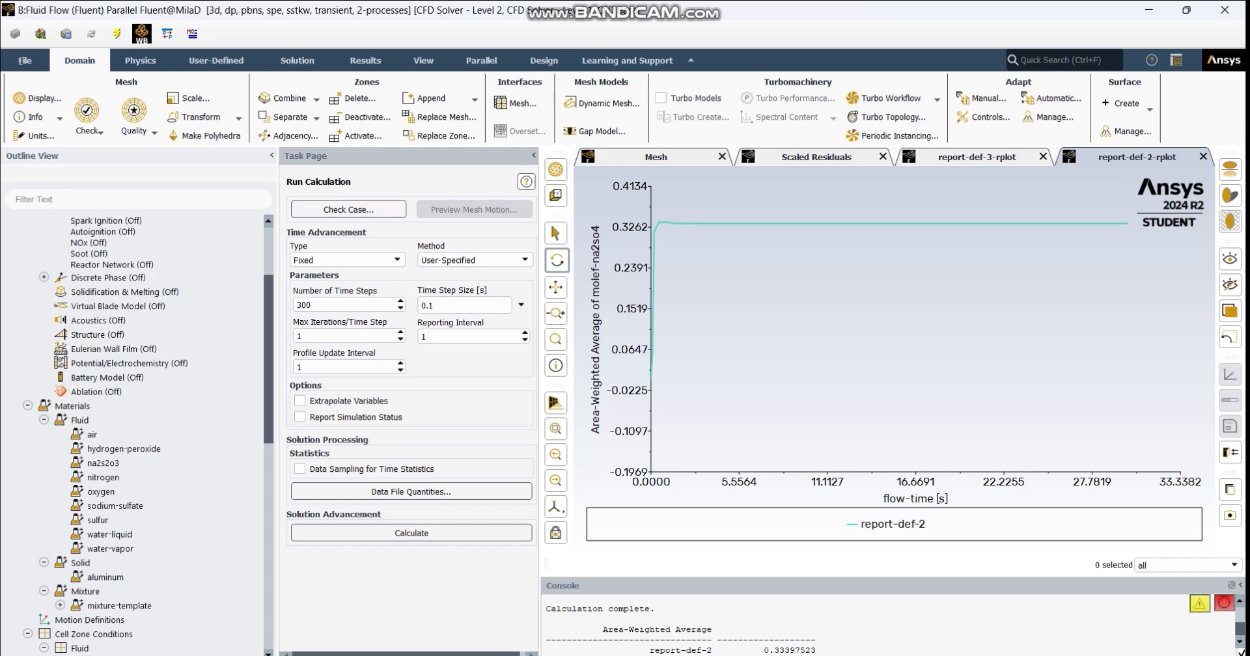
double_click(790, 650)
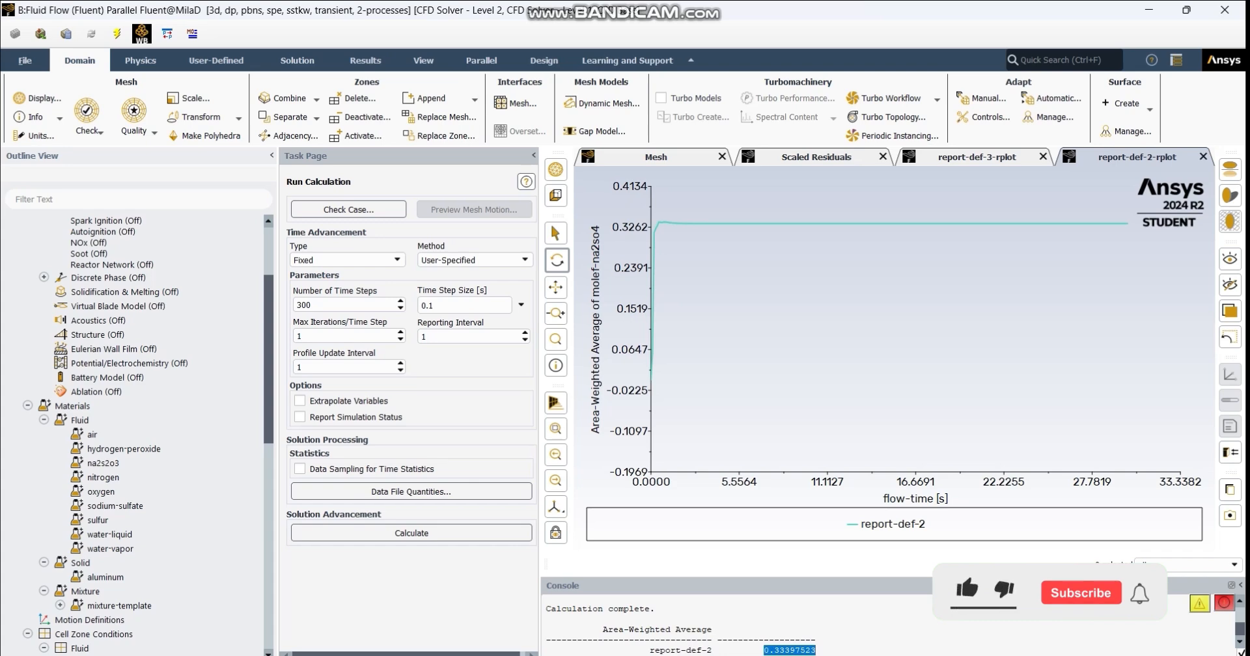
click(656, 253)
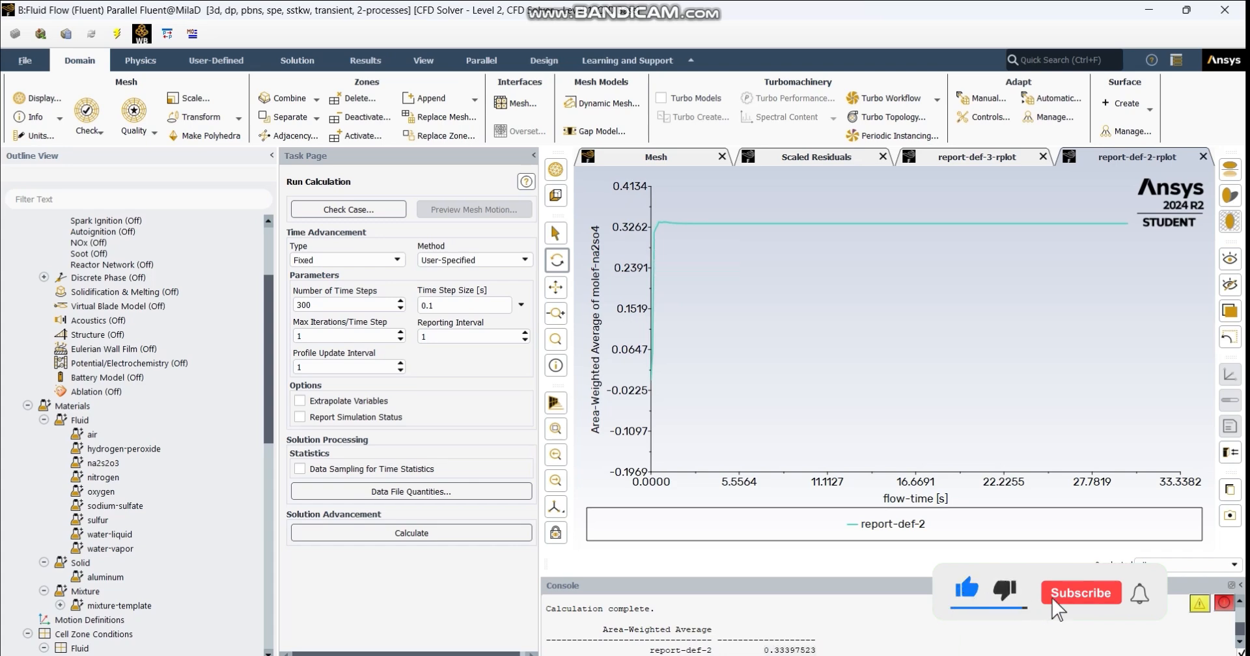
- Switch to the image viewer to compare the saved report-def-2 plot screenshot, then return to Fluent and display report-def-3-rplot
click(795, 654)
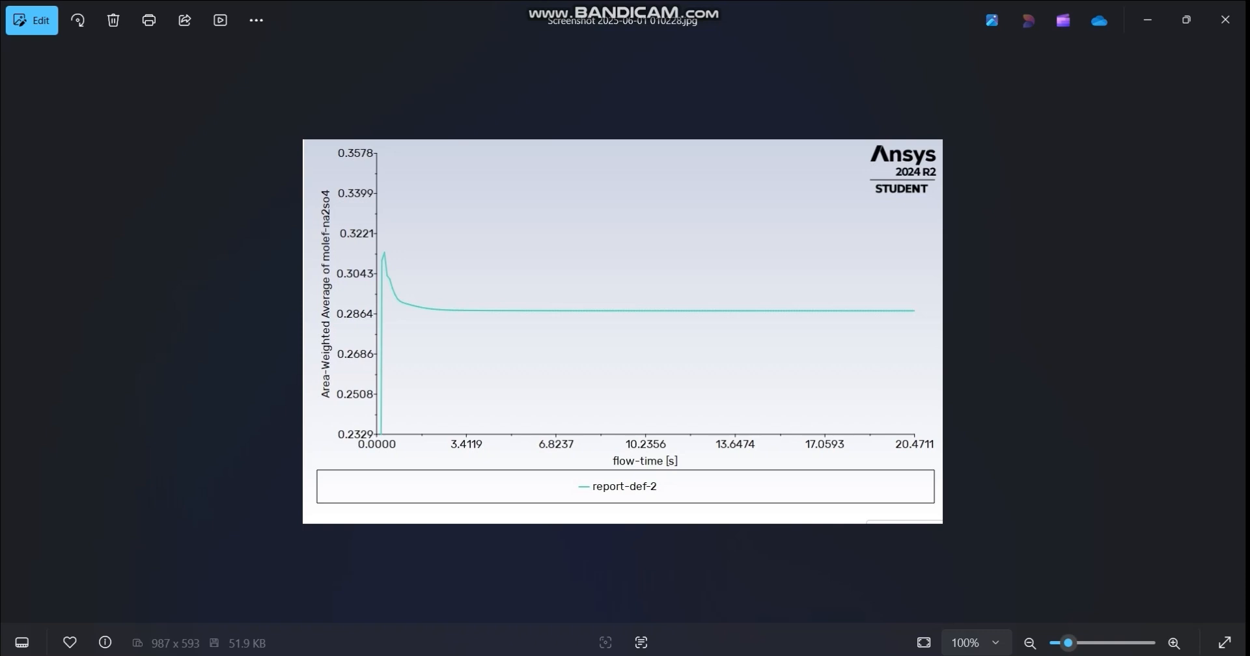
click(1148, 20)
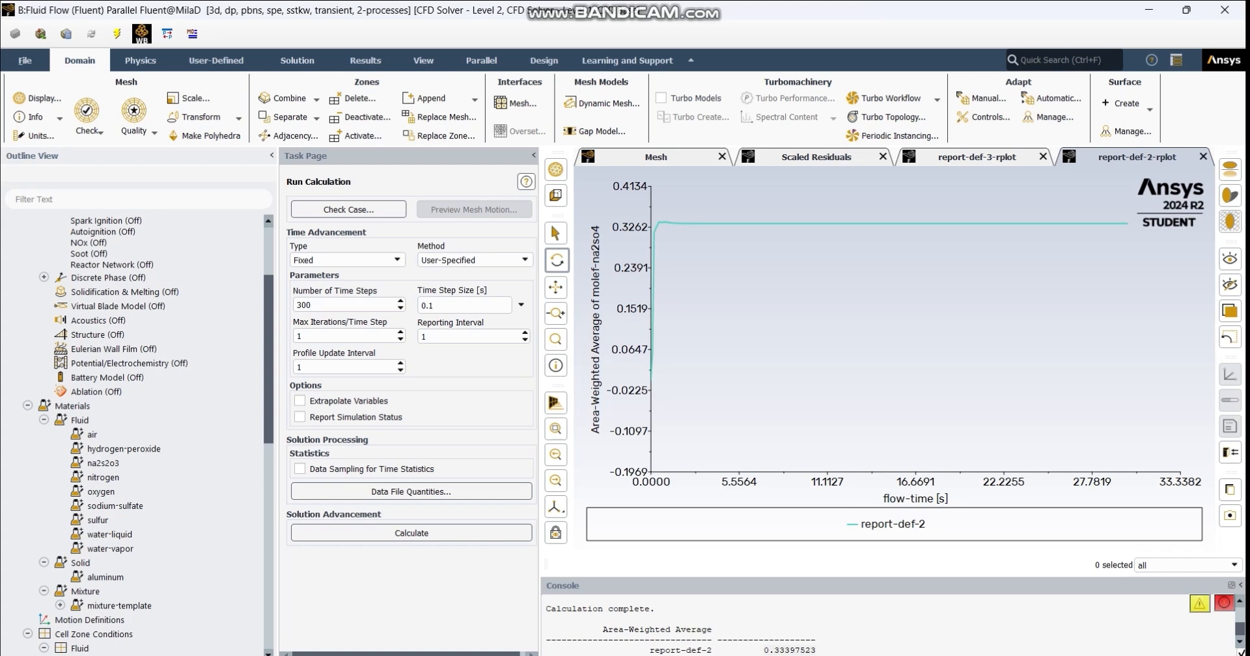
mouse_move(754, 223)
click(977, 157)
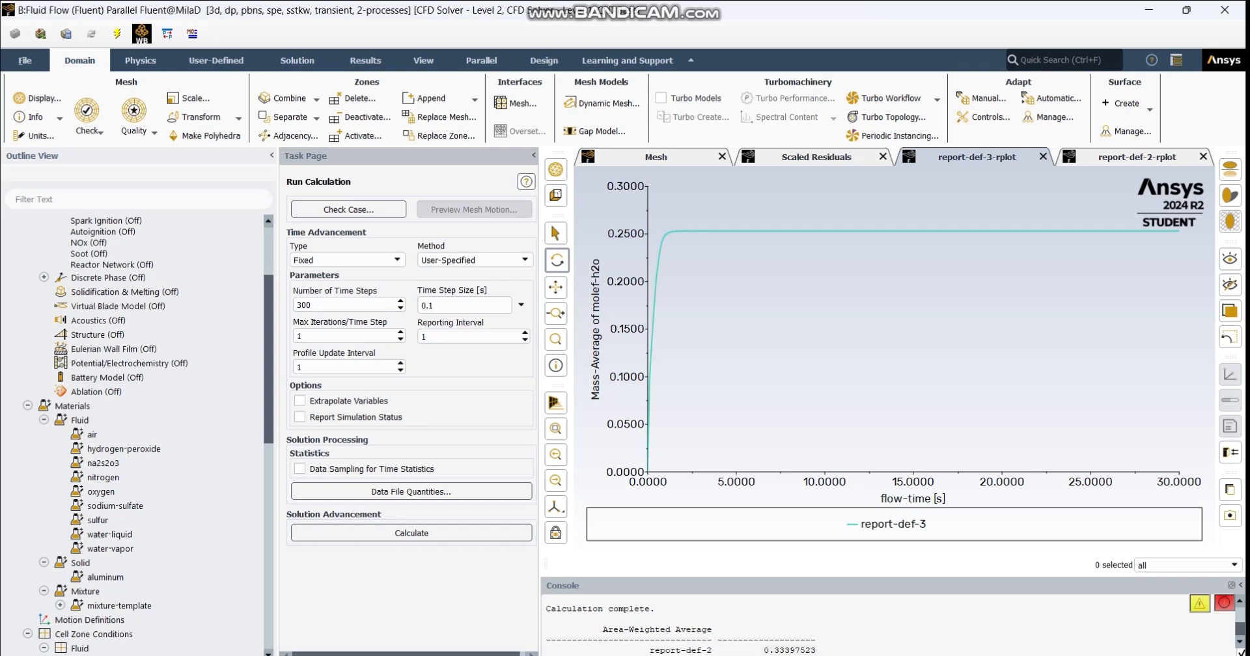
- Edit the existing contour-2 to show Turbulent Kinetic Energy (k) on plane-5 only, and save and display it
scroll(130, 422, down, 4)
scroll(130, 422, down, 10)
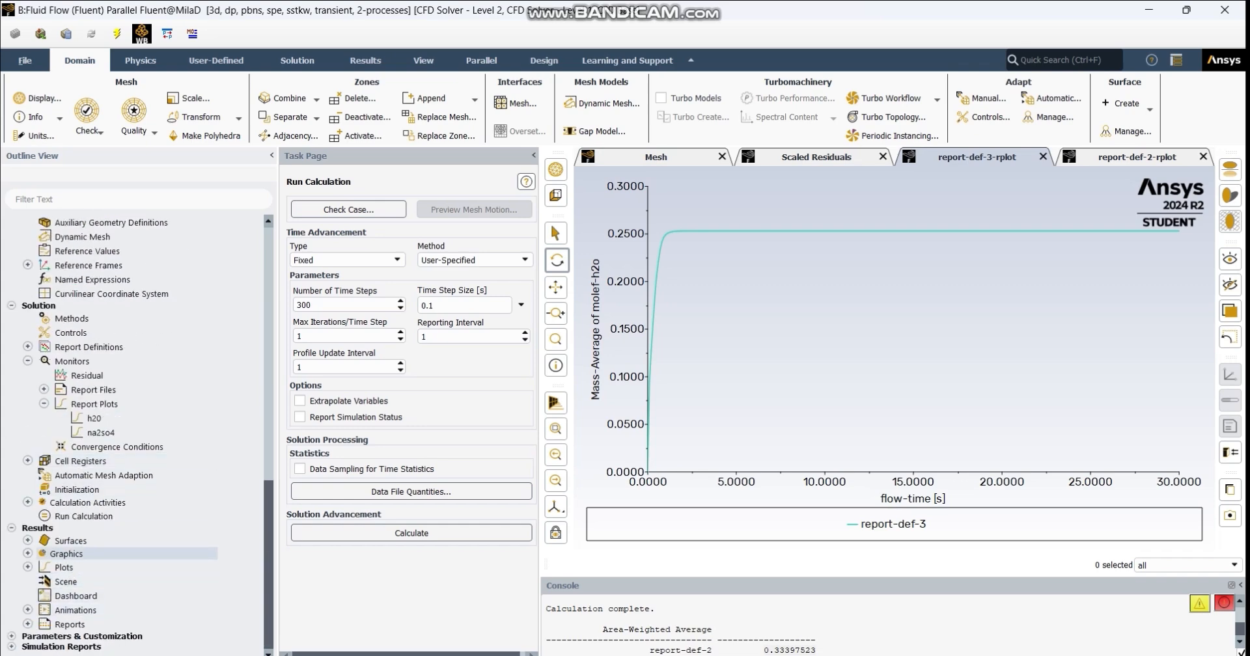
click(28, 554)
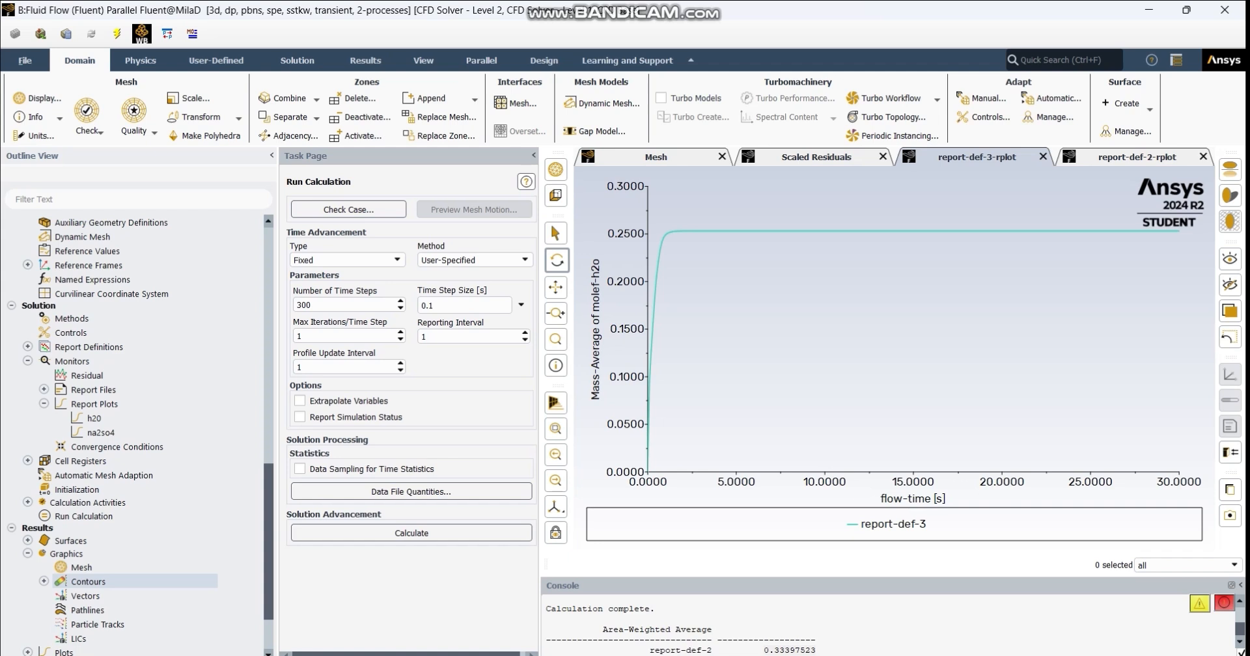
click(44, 582)
double_click(105, 597)
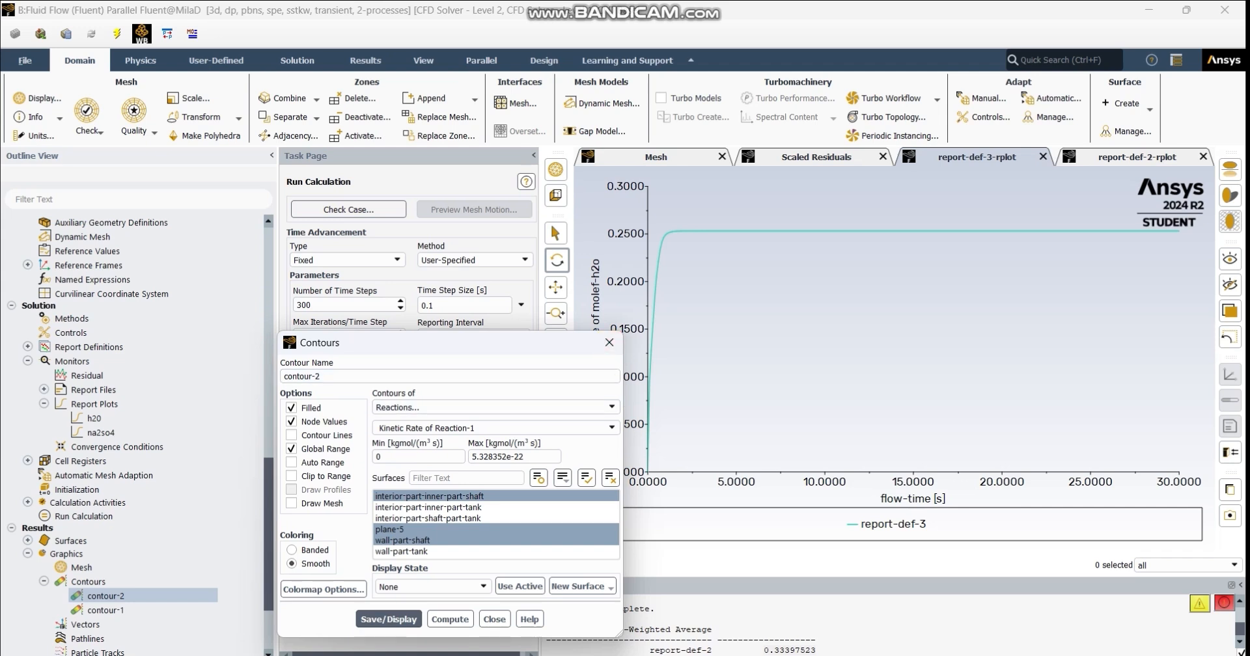
click(494, 428)
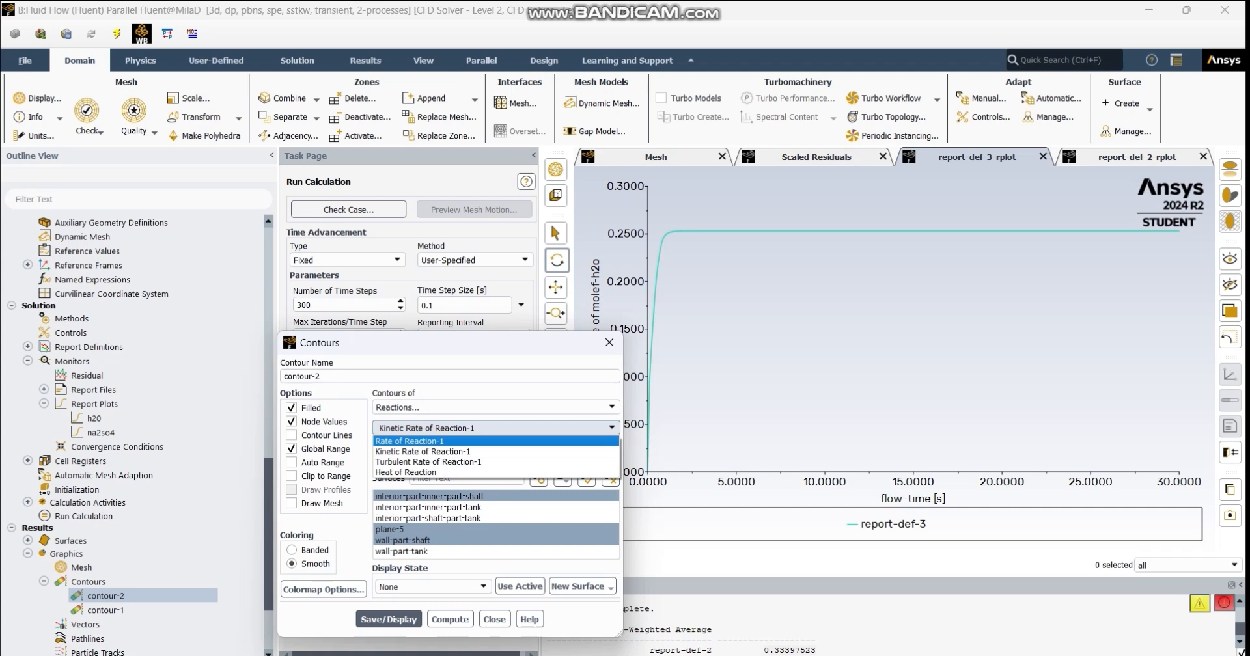
click(495, 407)
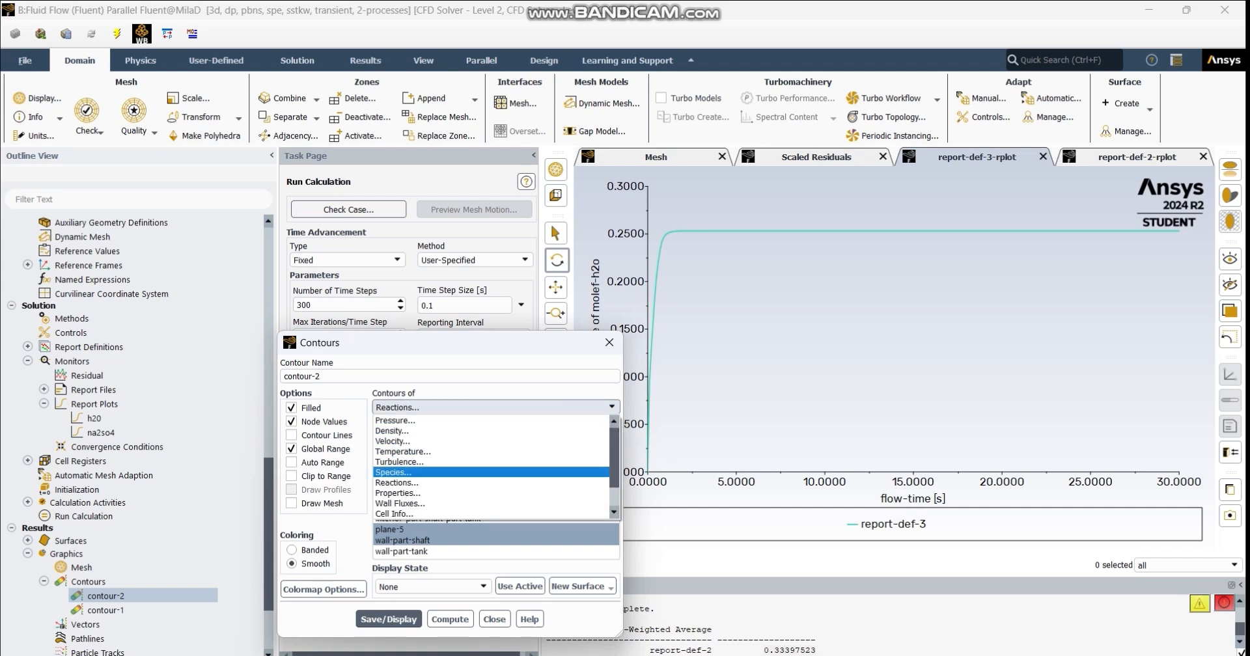
click(399, 461)
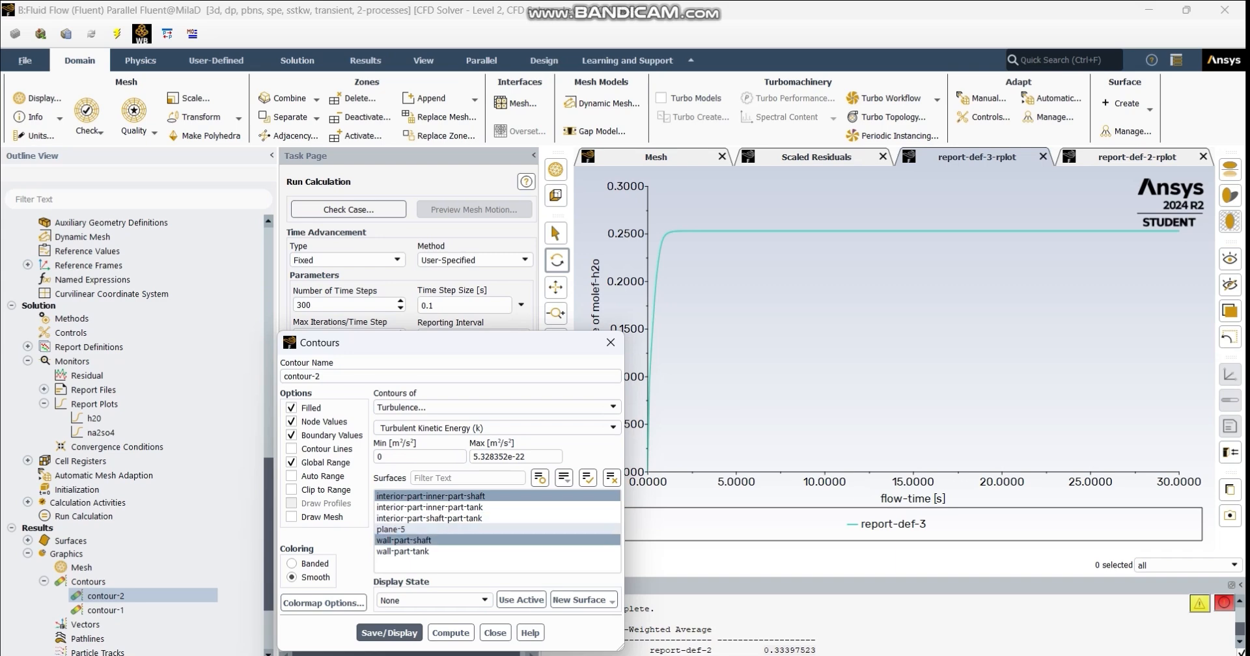
click(403, 541)
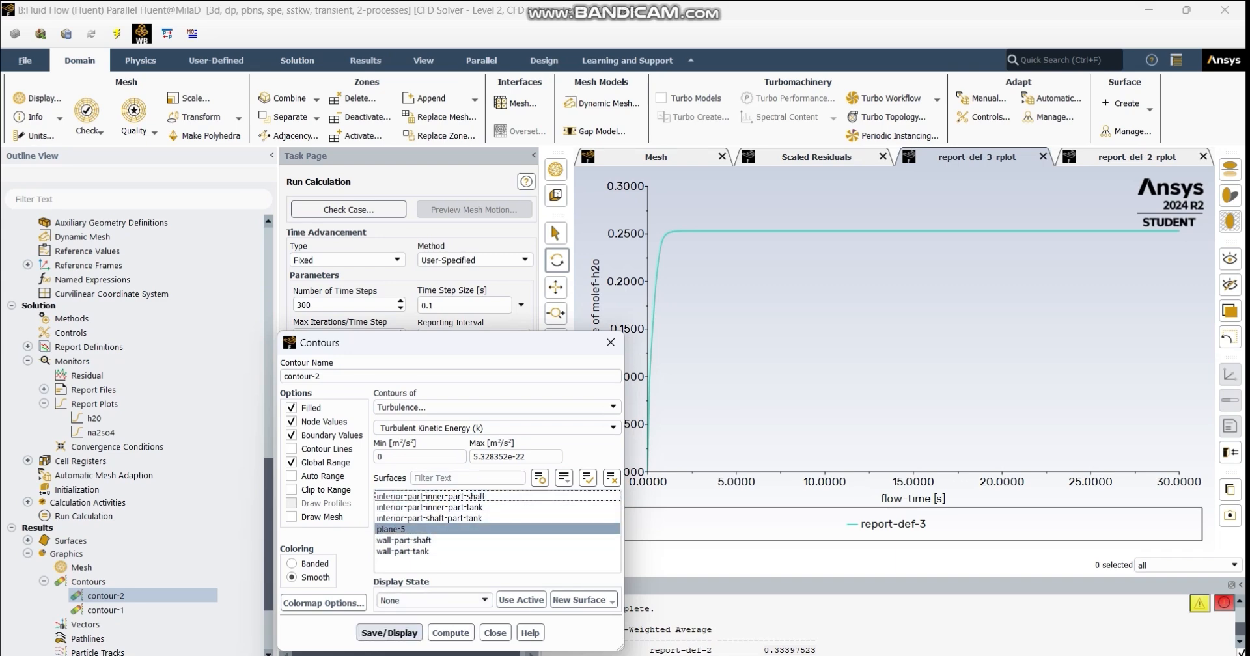
click(389, 633)
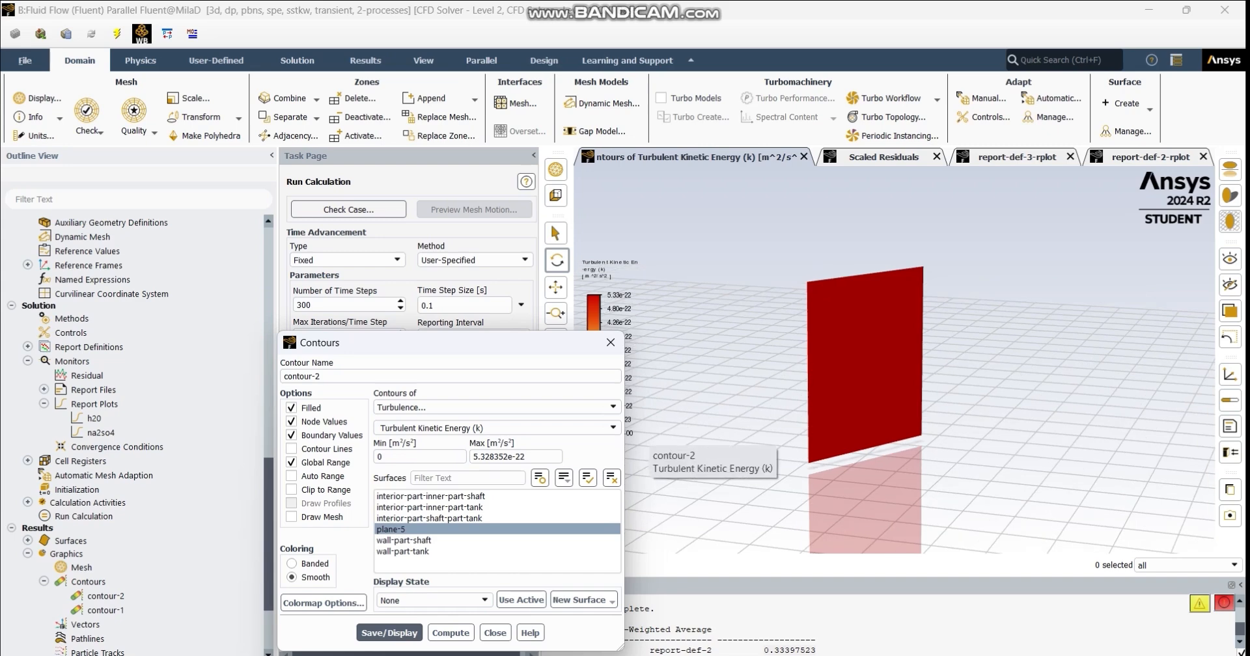